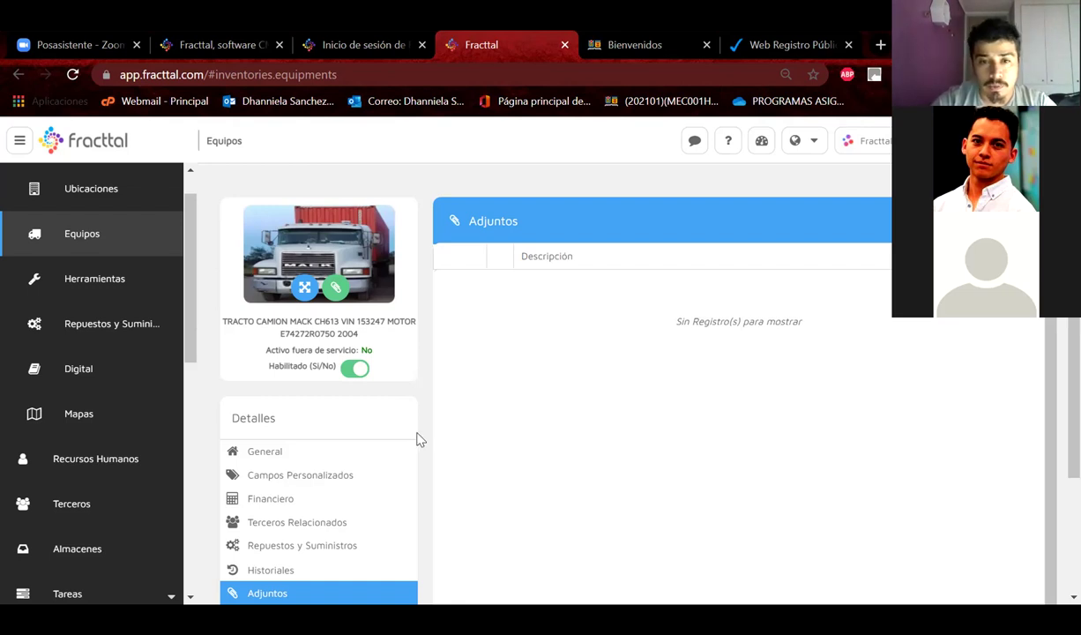
- Open the Gestión Documental section of the Mack truck's equipment record
{"action": "scroll", "coordinate": [417, 437], "scroll_direction": "down", "scroll_amount": 2}
{"action": "left_click", "coordinate": [286, 500]}
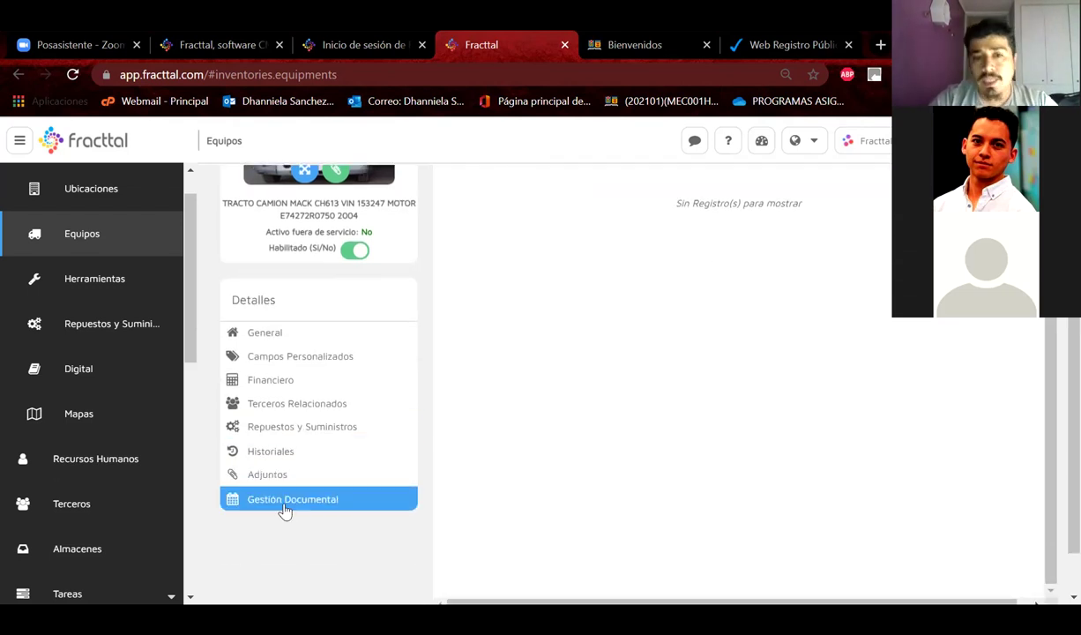
{"action": "scroll", "coordinate": [458, 385], "scroll_direction": "up", "scroll_amount": 2}
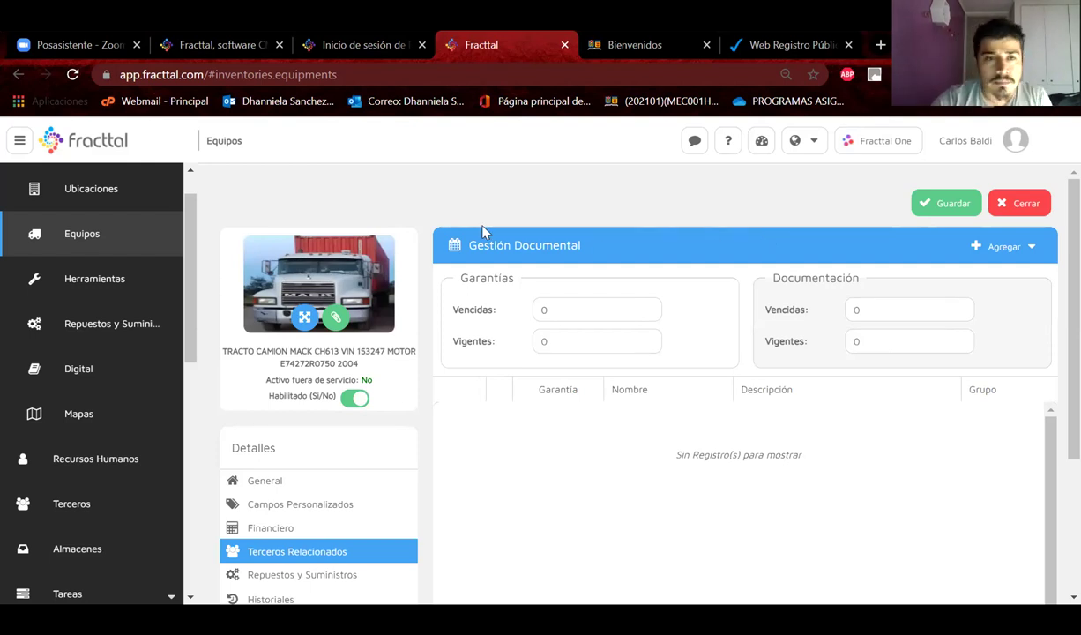
- Close the Mack truck's record in Equipos to return to the equipment list
{"action": "left_click", "coordinate": [93, 278]}
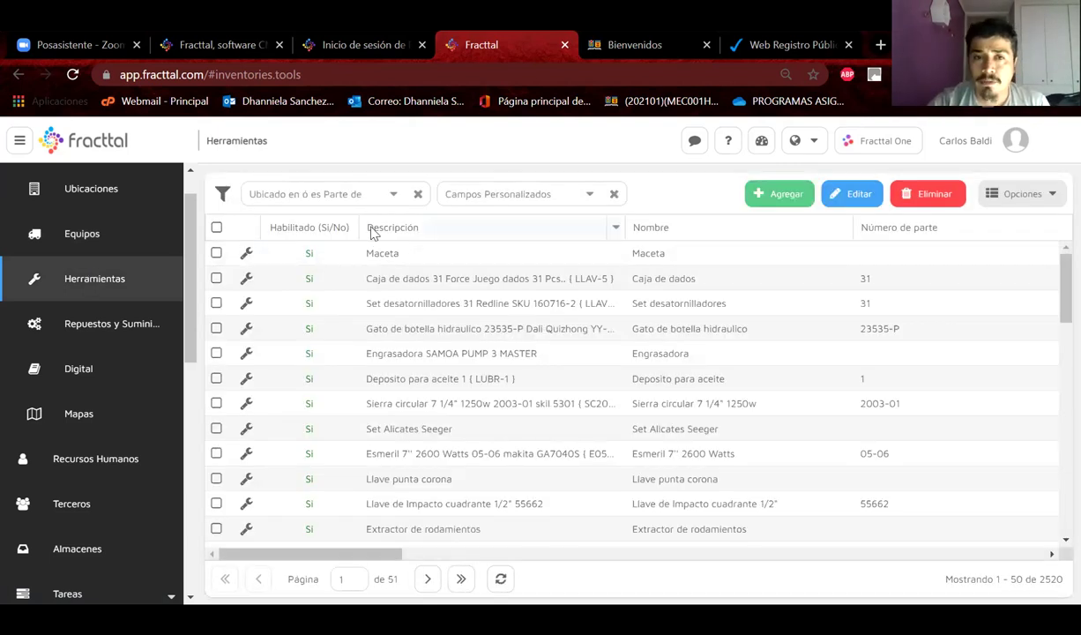
{"action": "left_click", "coordinate": [55, 237]}
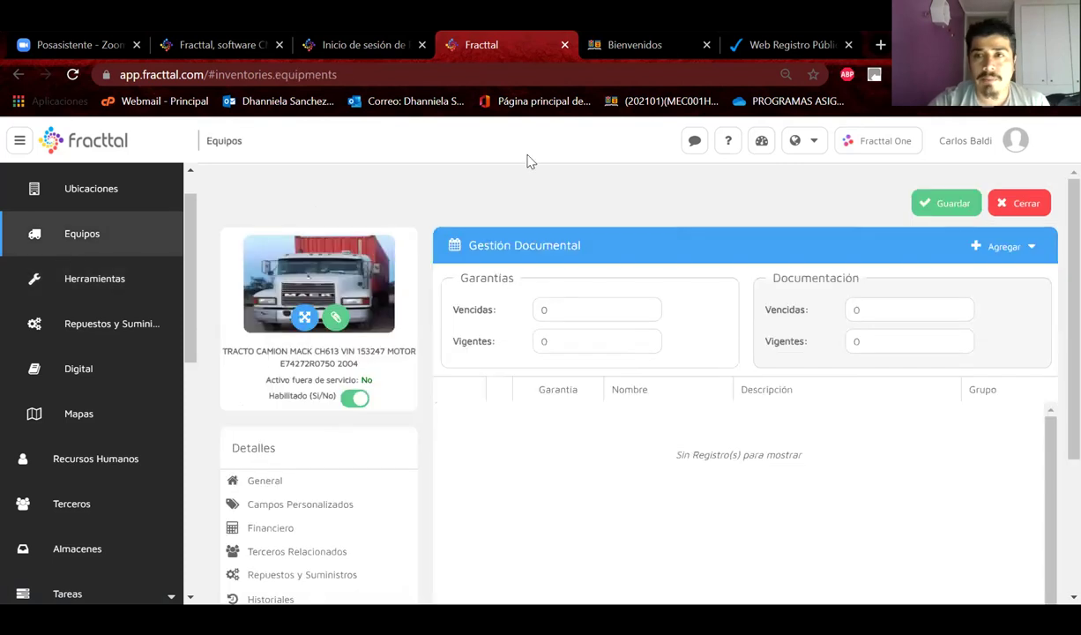
{"action": "left_click", "coordinate": [1023, 205]}
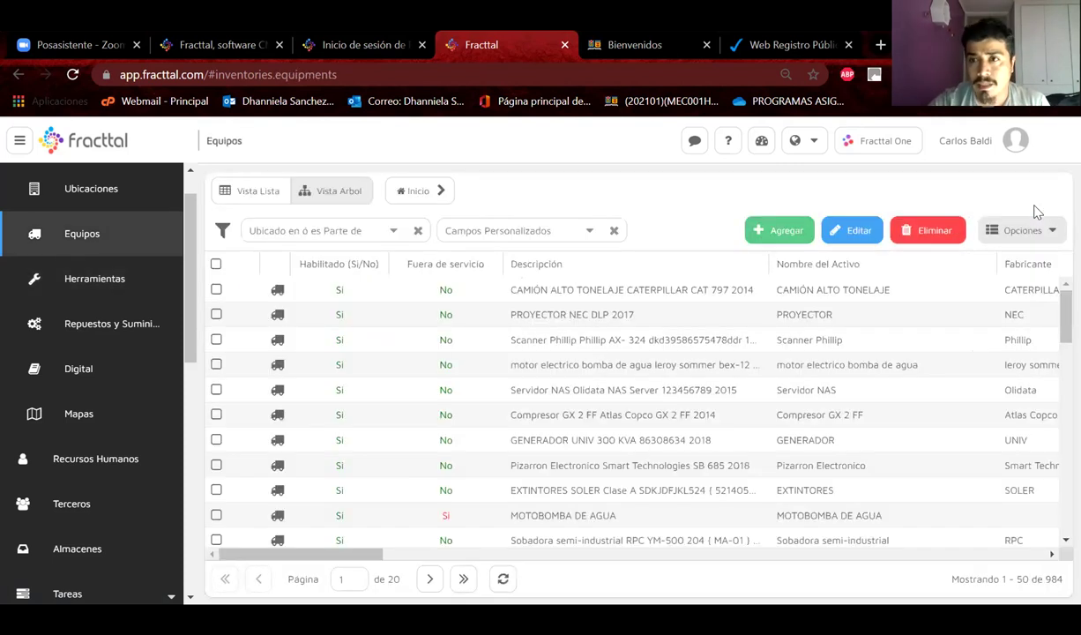
- Open a blank new equipment record, examine its General fields from asset name to out-of-service status, and close it without saving
{"action": "left_click", "coordinate": [780, 231]}
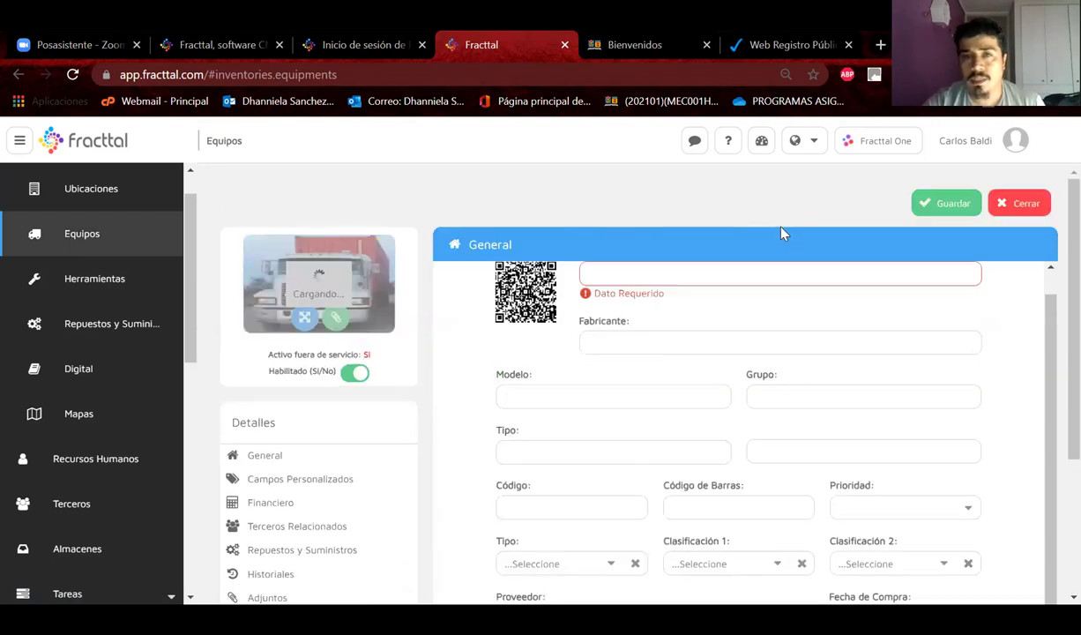
{"action": "left_click", "coordinate": [1020, 204]}
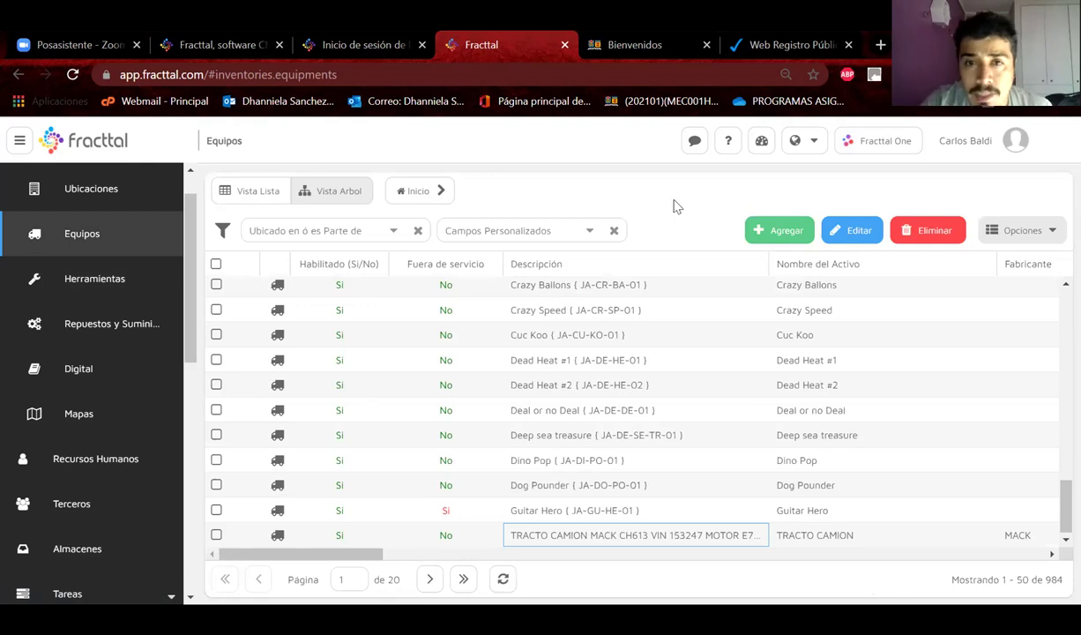
{"action": "left_click", "coordinate": [781, 231]}
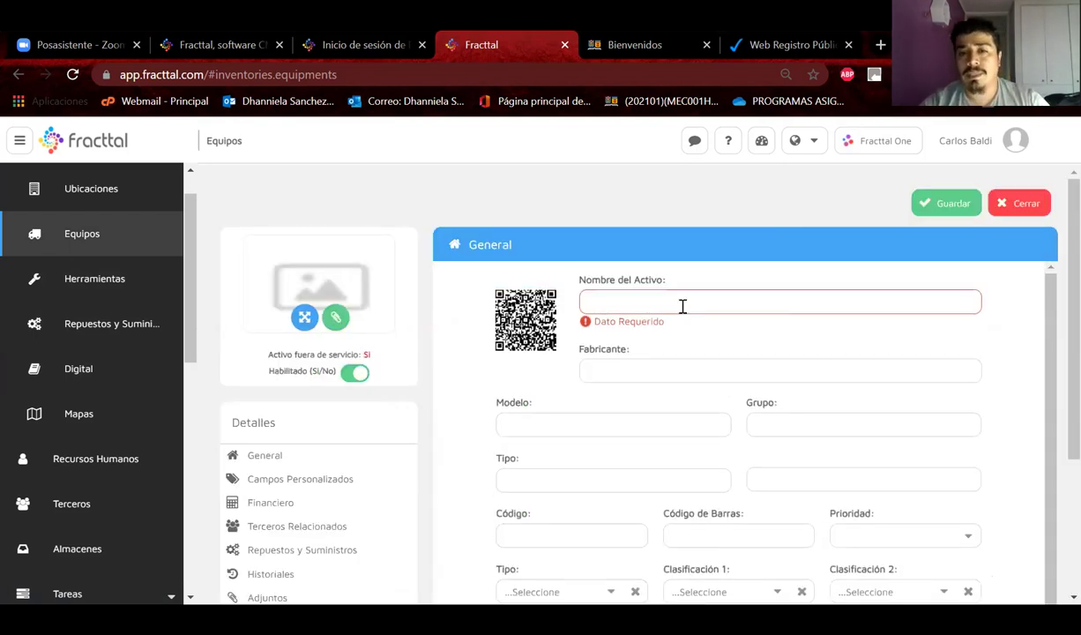
{"action": "scroll", "coordinate": [681, 309], "scroll_direction": "down", "scroll_amount": 1}
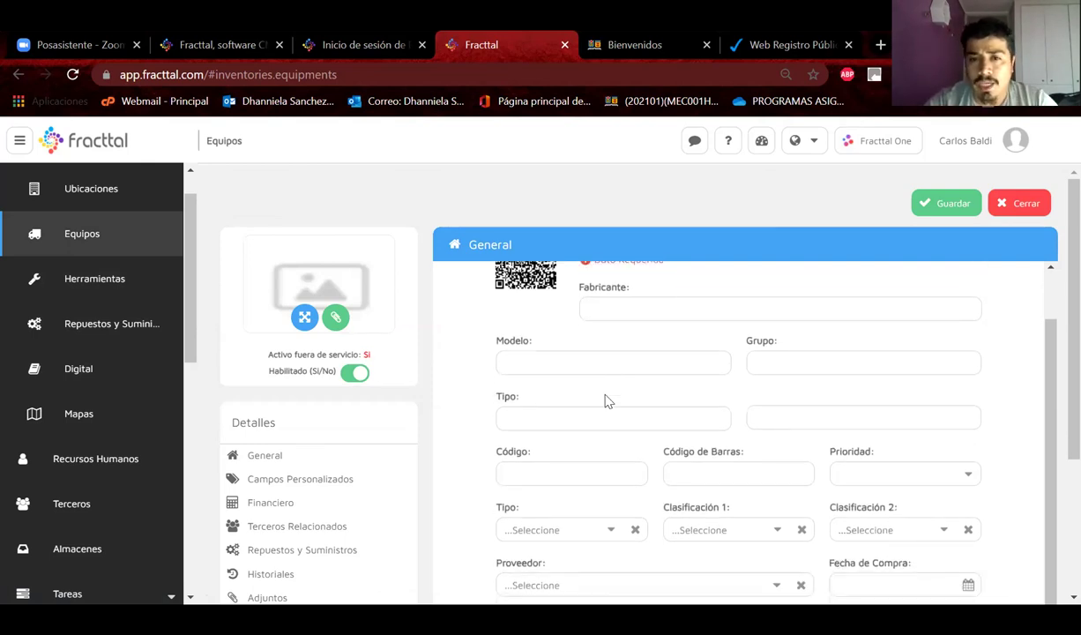
{"action": "scroll", "coordinate": [604, 403], "scroll_direction": "down", "scroll_amount": 1}
{"action": "scroll", "coordinate": [604, 402], "scroll_direction": "down", "scroll_amount": 1}
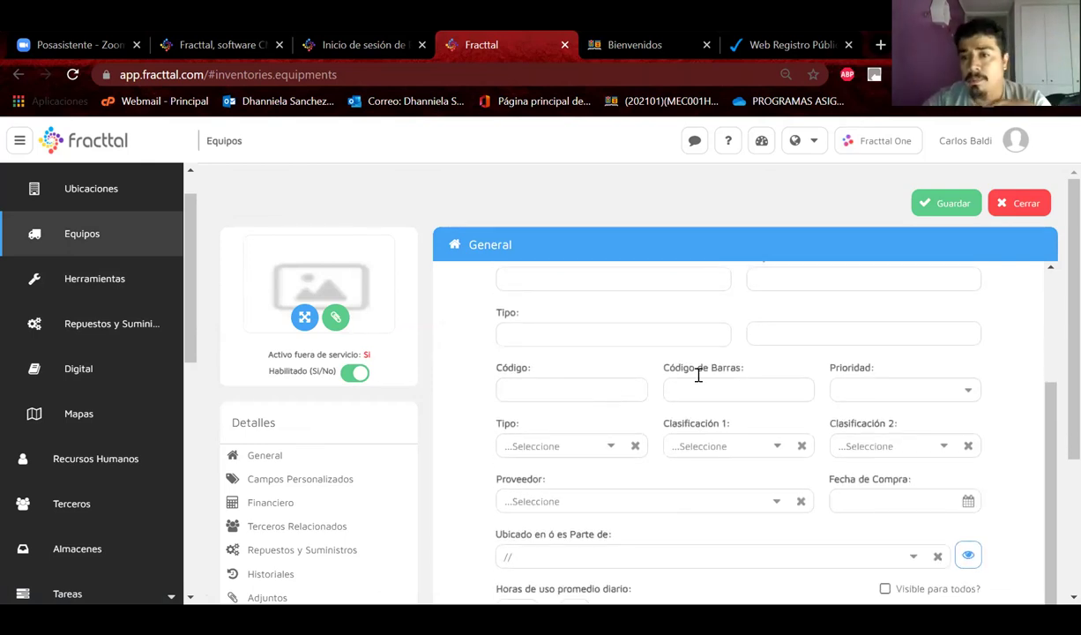
{"action": "scroll", "coordinate": [723, 357], "scroll_direction": "down", "scroll_amount": 1}
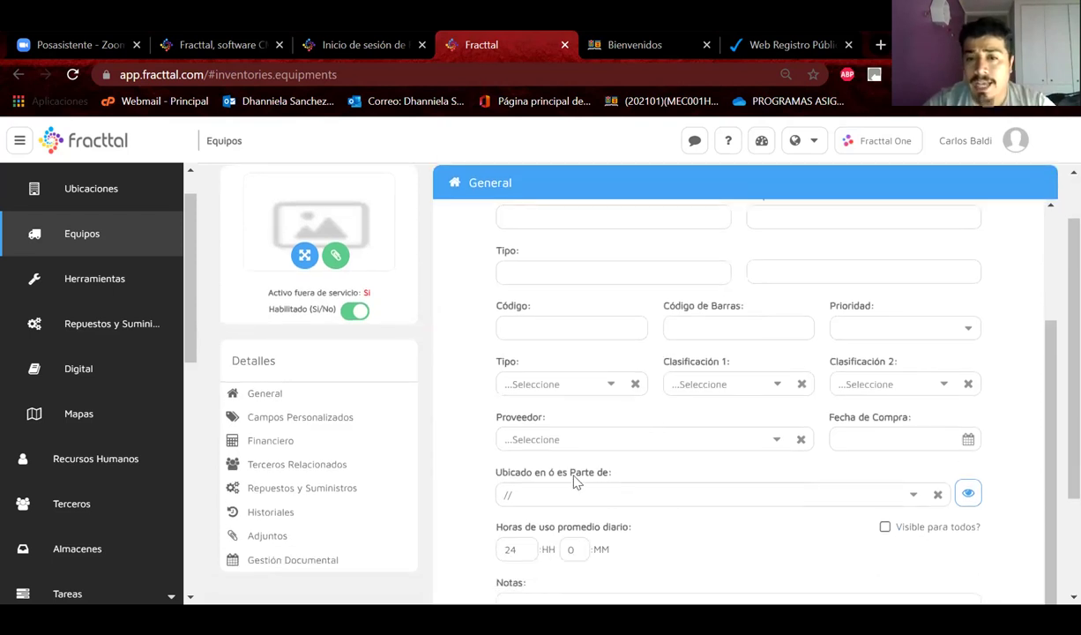
{"action": "scroll", "coordinate": [663, 522], "scroll_direction": "down", "scroll_amount": 2}
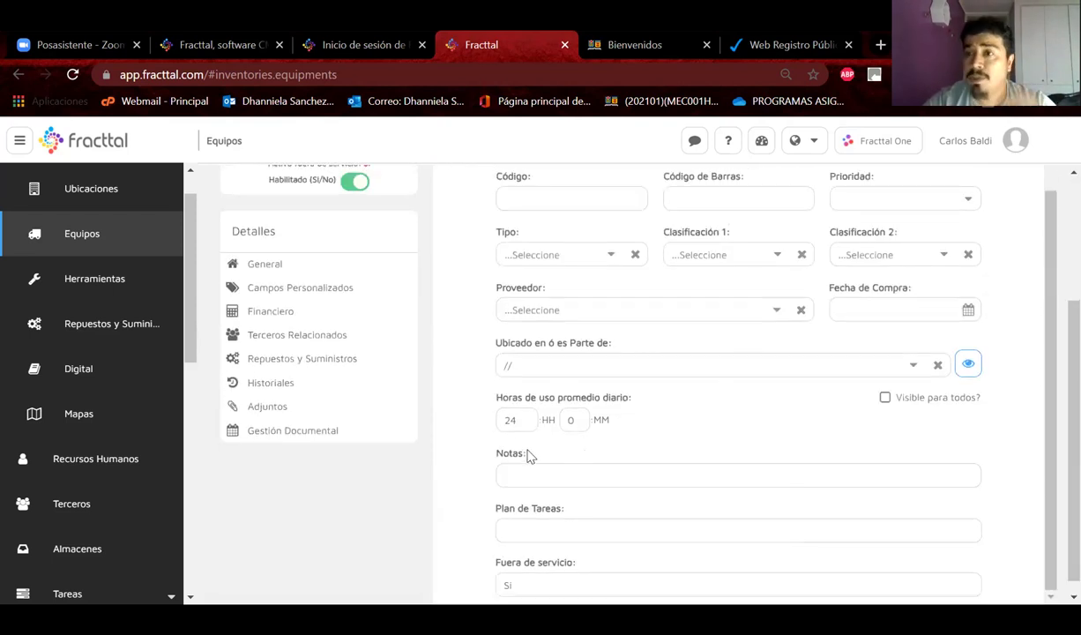
{"action": "scroll", "coordinate": [530, 456], "scroll_direction": "down", "scroll_amount": 1}
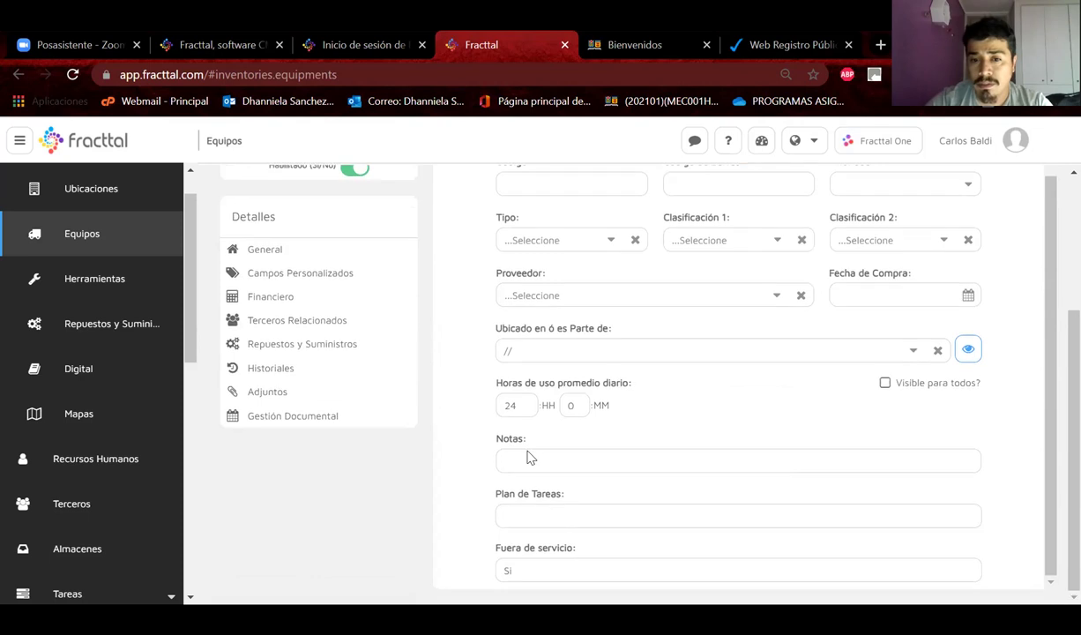
{"action": "scroll", "coordinate": [528, 457], "scroll_direction": "up", "scroll_amount": 3}
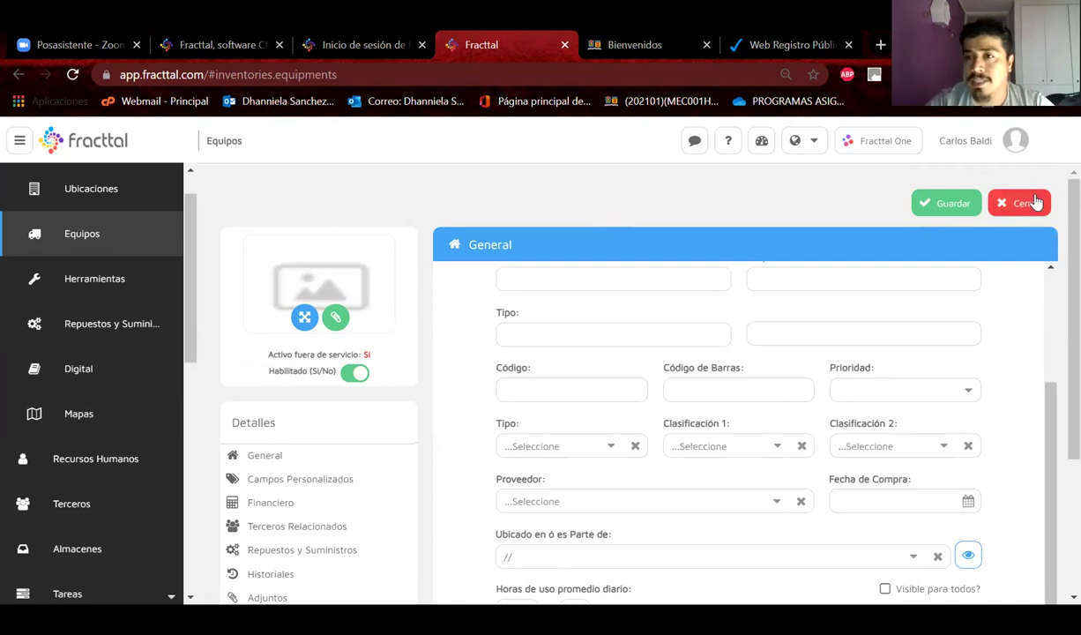
{"action": "scroll", "coordinate": [753, 311], "scroll_direction": "up", "scroll_amount": 3}
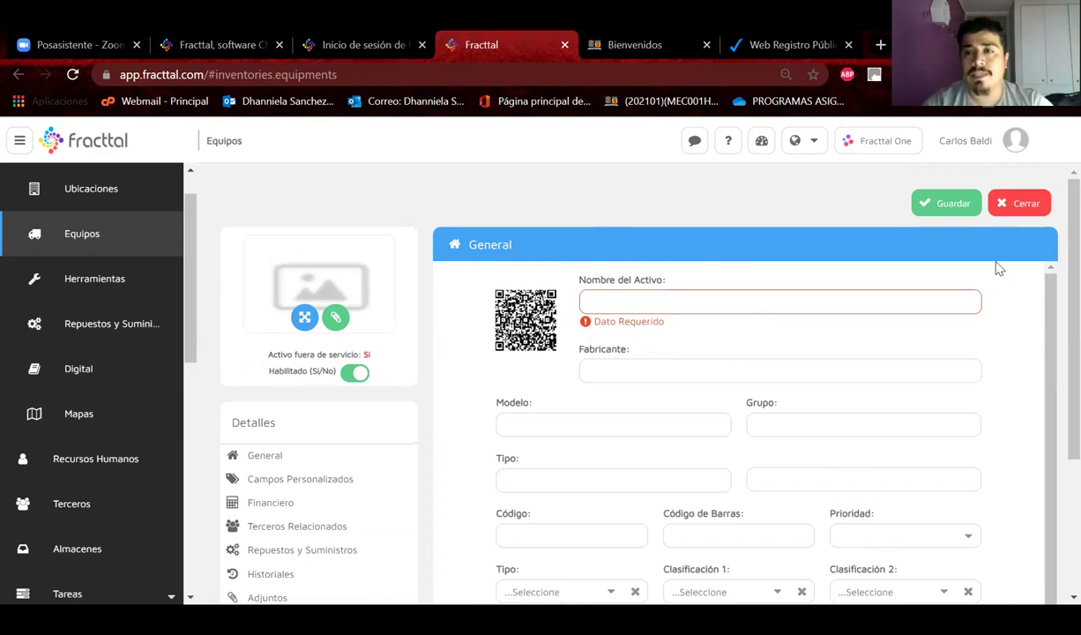
{"action": "left_click", "coordinate": [1020, 204]}
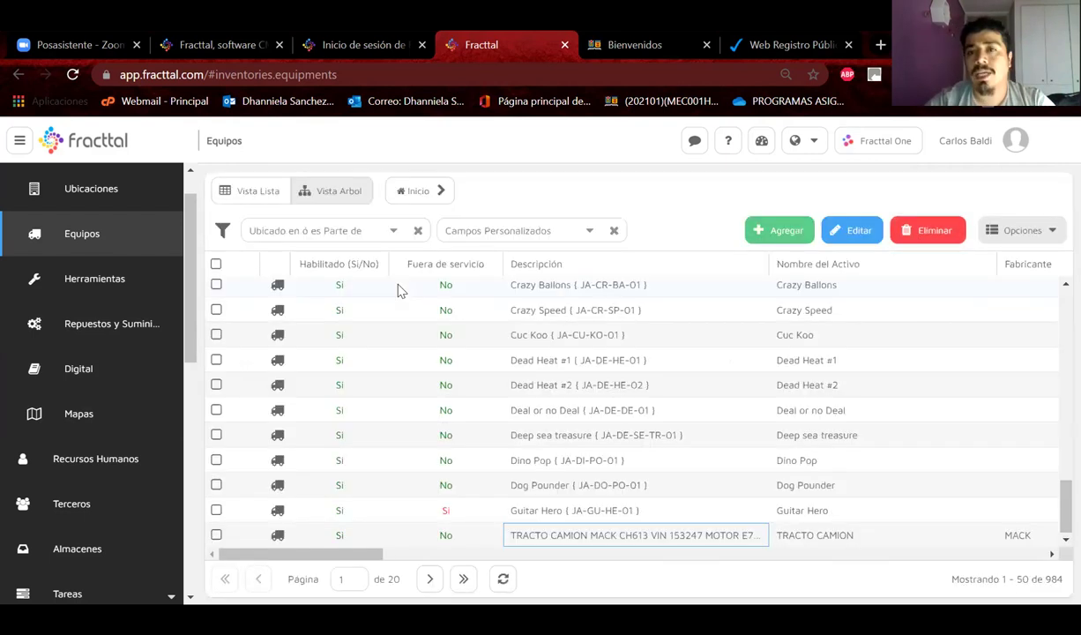
- Select the Crazy Speed and Cuc Koo equipment, open the print preview of their catalogue sheets and accept the printing information
{"action": "left_click", "coordinate": [216, 310]}
{"action": "left_click", "coordinate": [216, 334]}
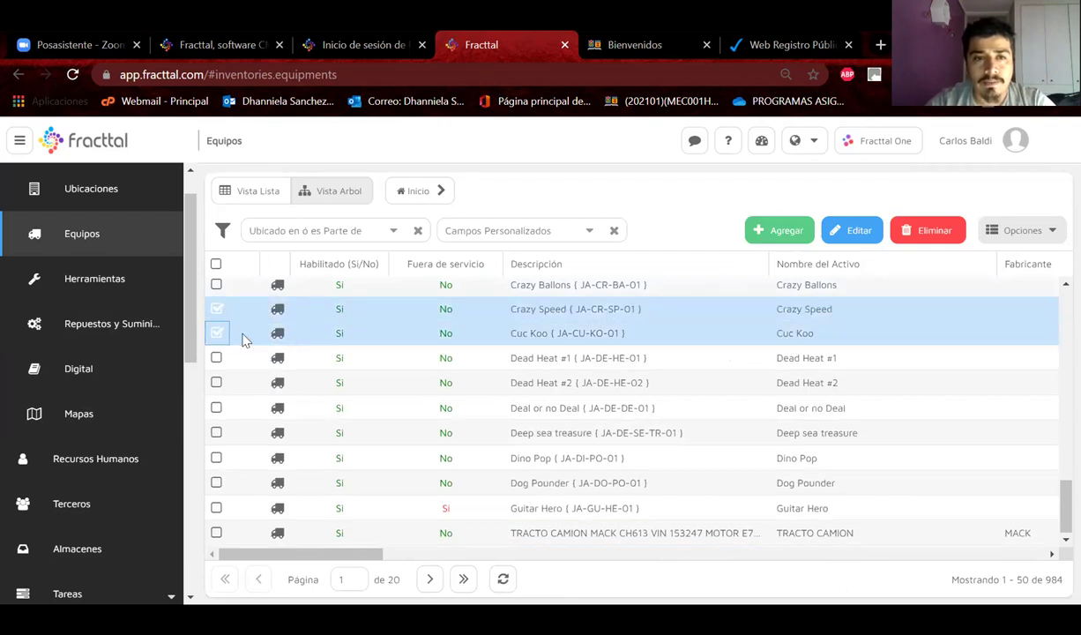
{"action": "left_click", "coordinate": [1049, 230]}
{"action": "left_click", "coordinate": [987, 255]}
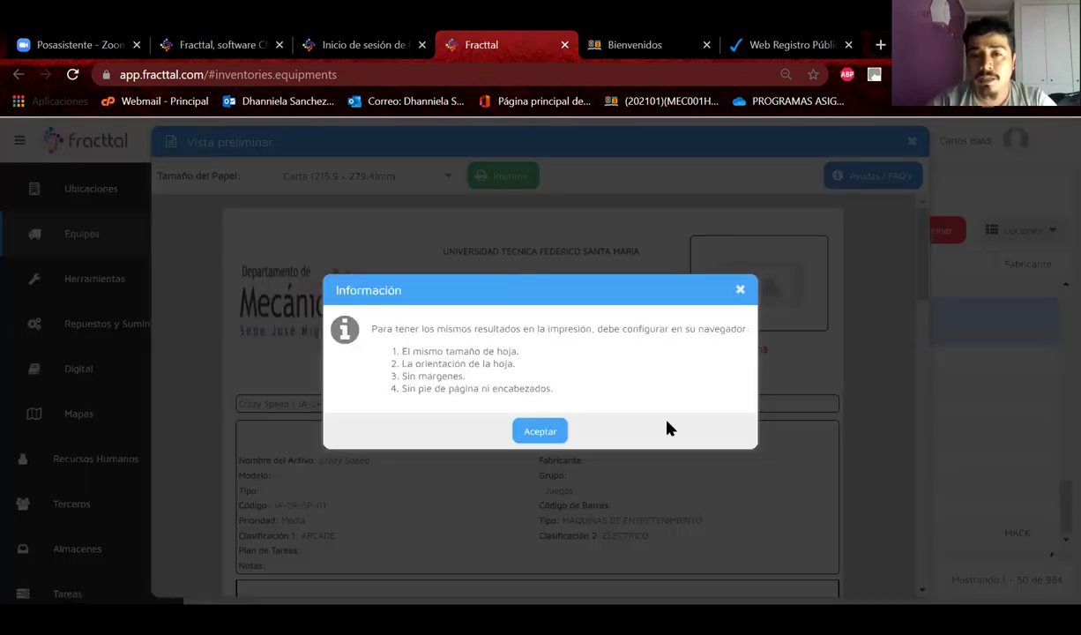
{"action": "left_click", "coordinate": [540, 431]}
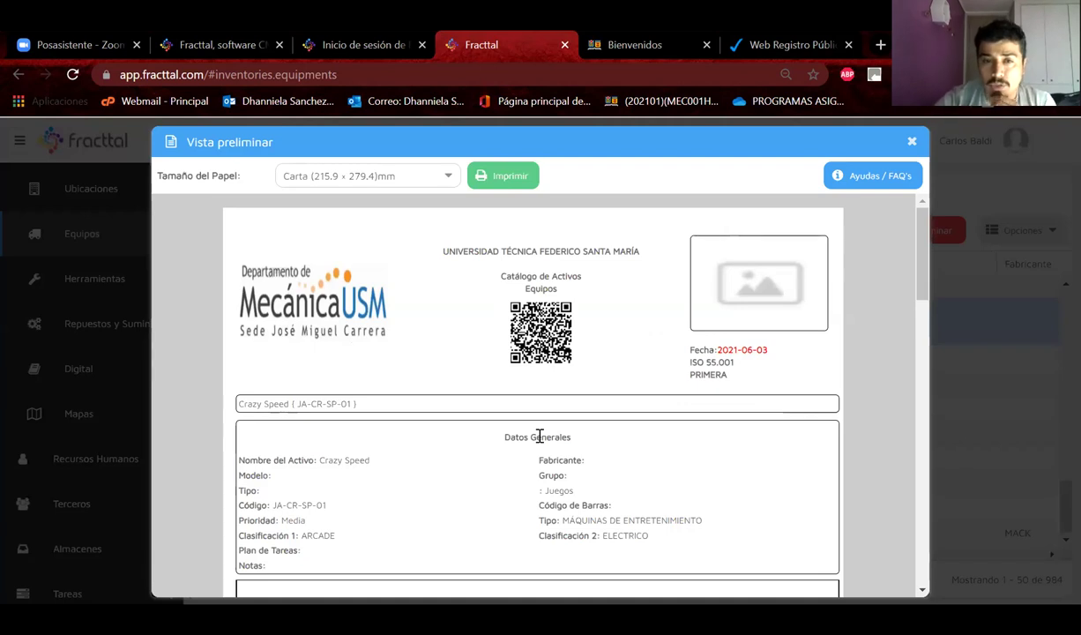
- Examine the general and financial data on the Crazy Speed sheet in the print preview, and close the preview
{"action": "scroll", "coordinate": [540, 437], "scroll_direction": "down", "scroll_amount": 3}
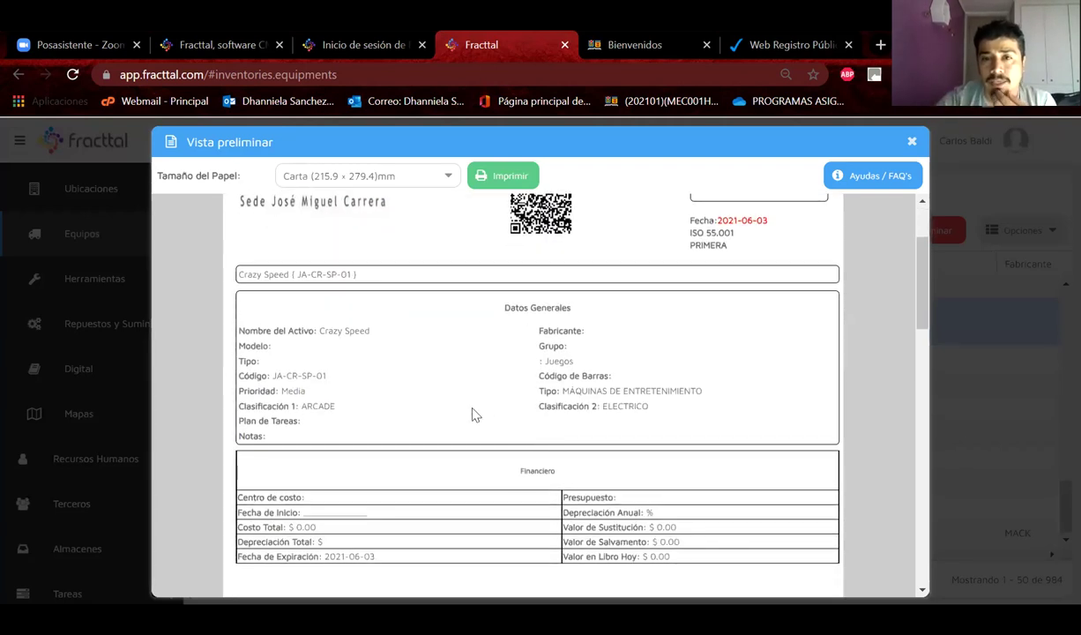
{"action": "scroll", "coordinate": [472, 414], "scroll_direction": "down", "scroll_amount": 3}
{"action": "scroll", "coordinate": [472, 414], "scroll_direction": "up", "scroll_amount": 1}
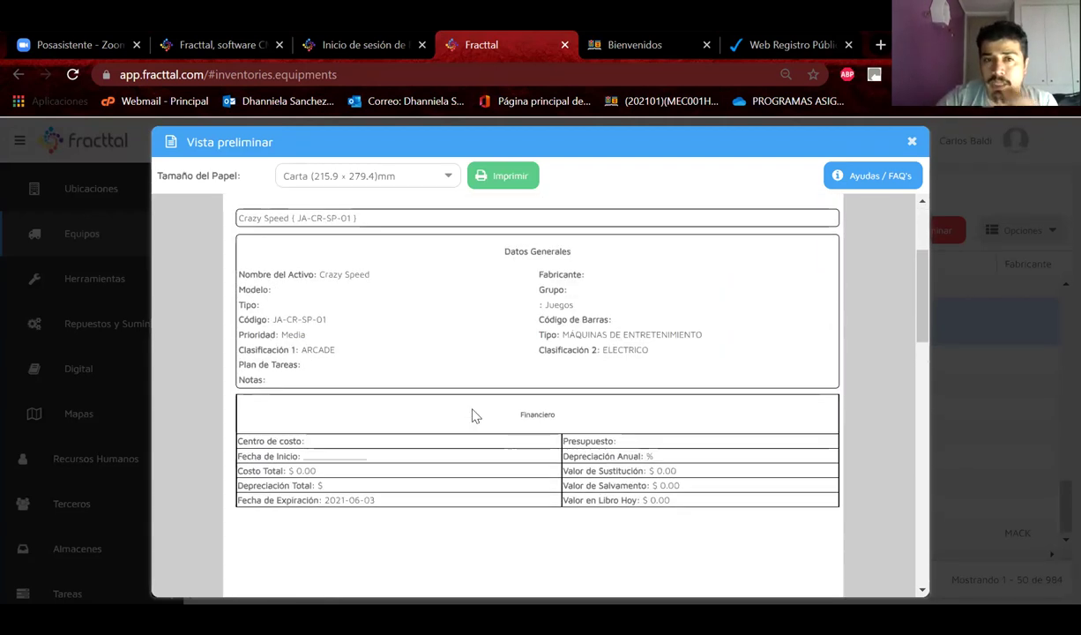
{"action": "scroll", "coordinate": [567, 317], "scroll_direction": "down", "scroll_amount": 1}
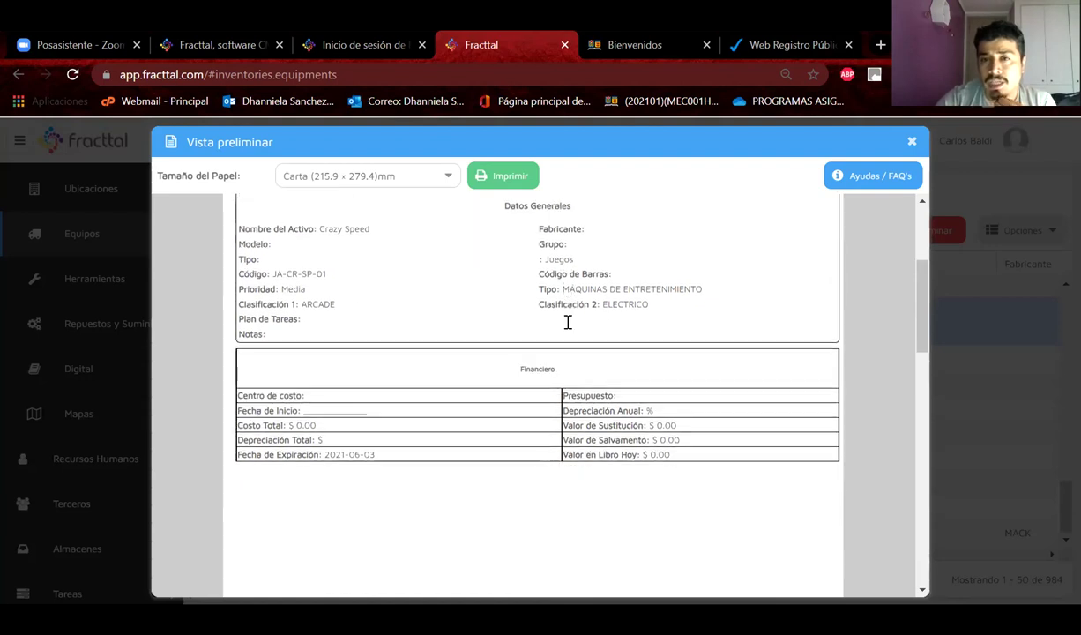
{"action": "scroll", "coordinate": [567, 321], "scroll_direction": "down", "scroll_amount": 12}
{"action": "scroll", "coordinate": [568, 321], "scroll_direction": "down", "scroll_amount": 4}
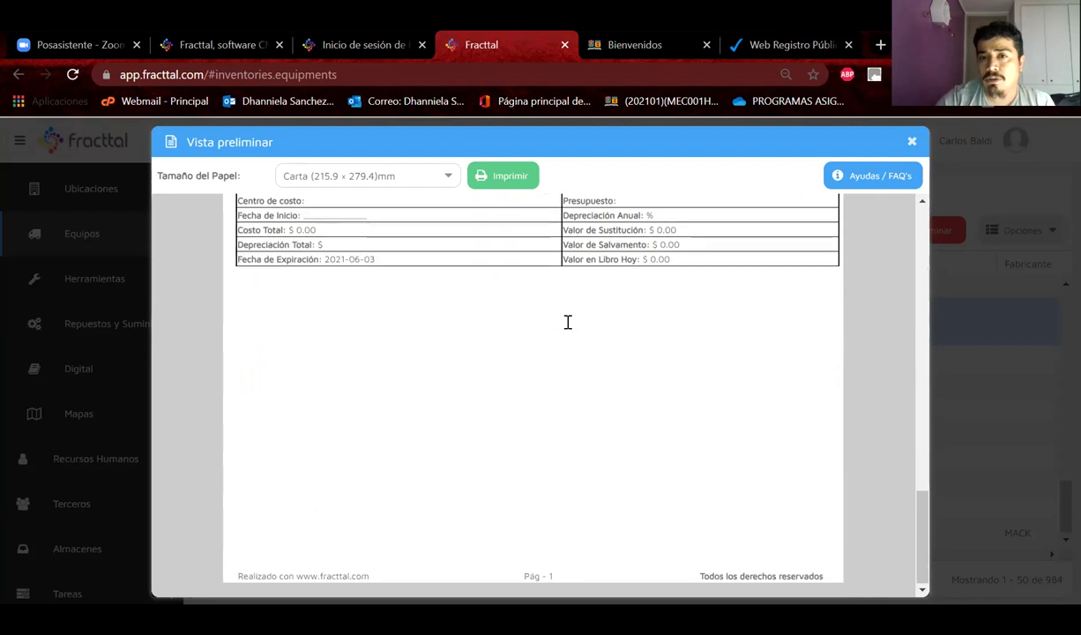
{"action": "scroll", "coordinate": [567, 326], "scroll_direction": "up", "scroll_amount": 15}
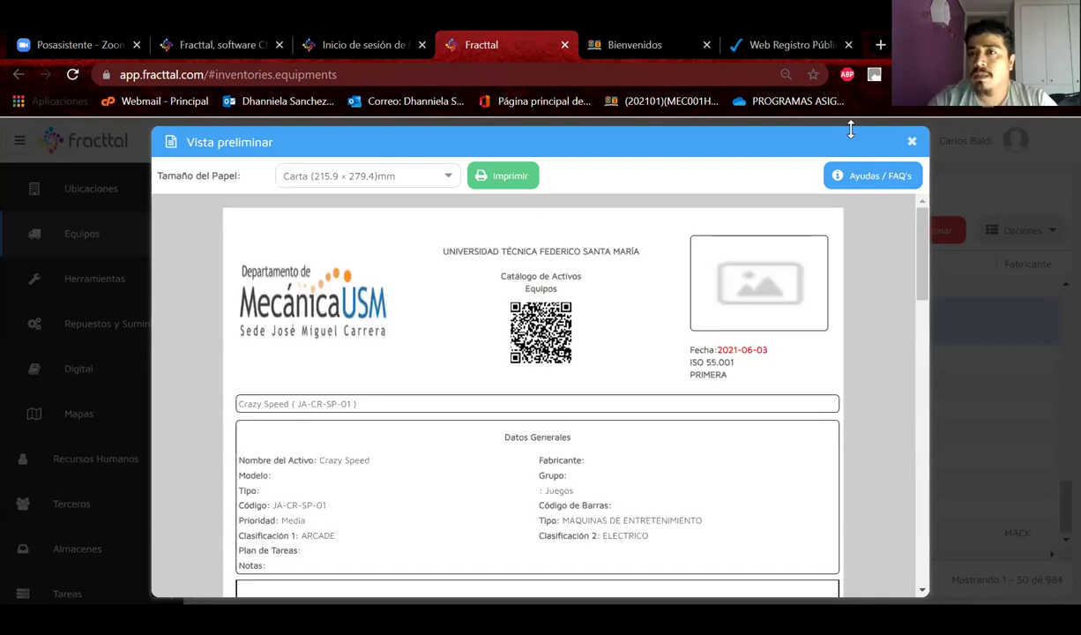
{"action": "left_click", "coordinate": [911, 141]}
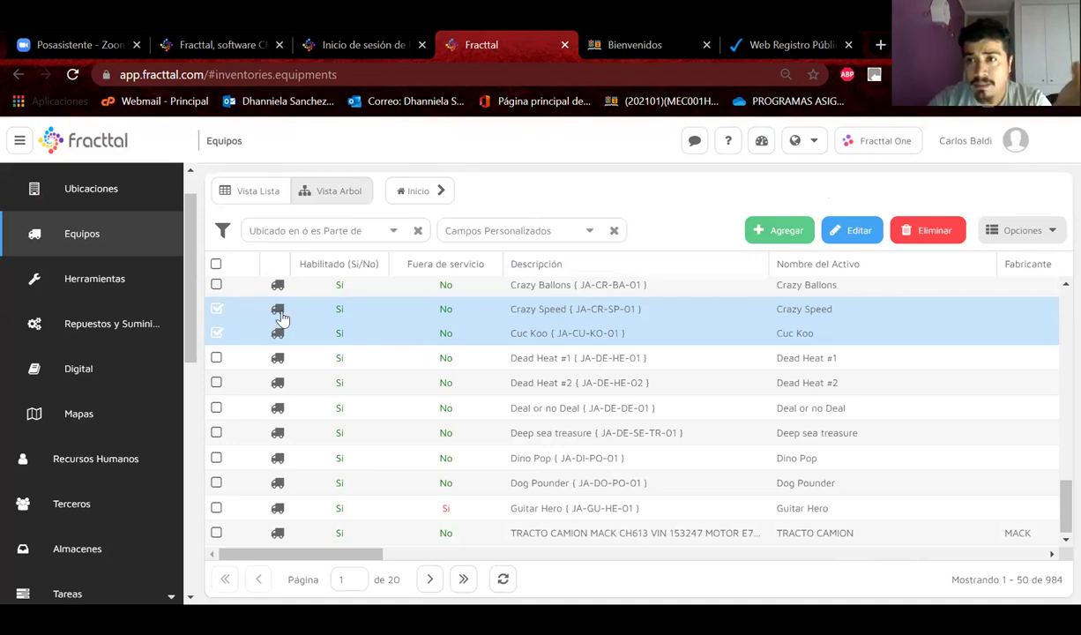
- Start a new record in Herramientas and go through its General fields, including Nombre, Número de parte, Fabricante and Otro 2
{"action": "left_click", "coordinate": [95, 276]}
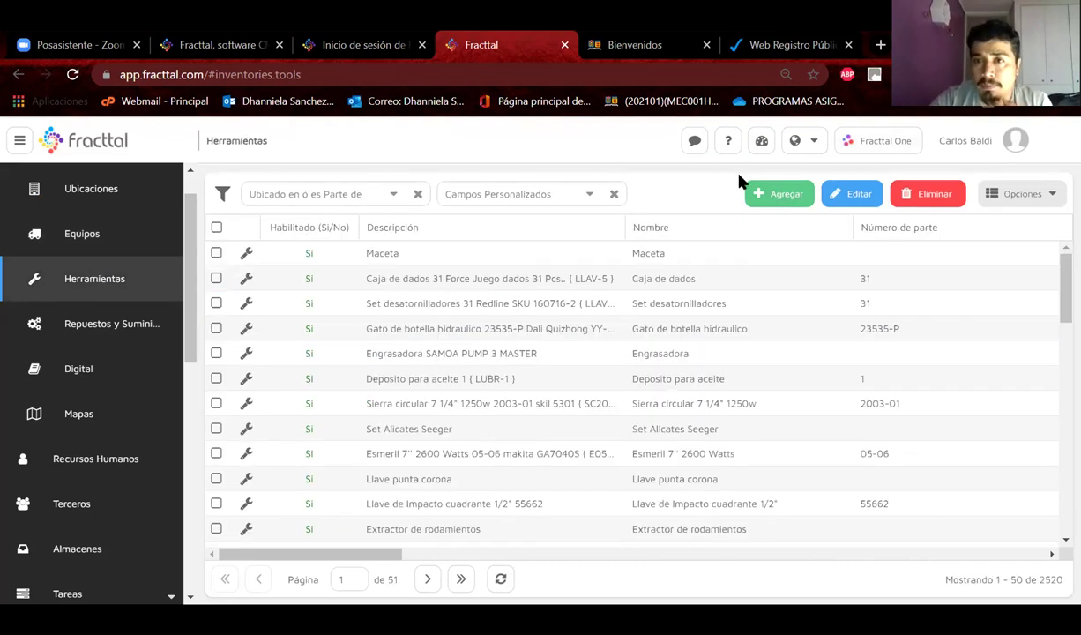
{"action": "left_click", "coordinate": [779, 193]}
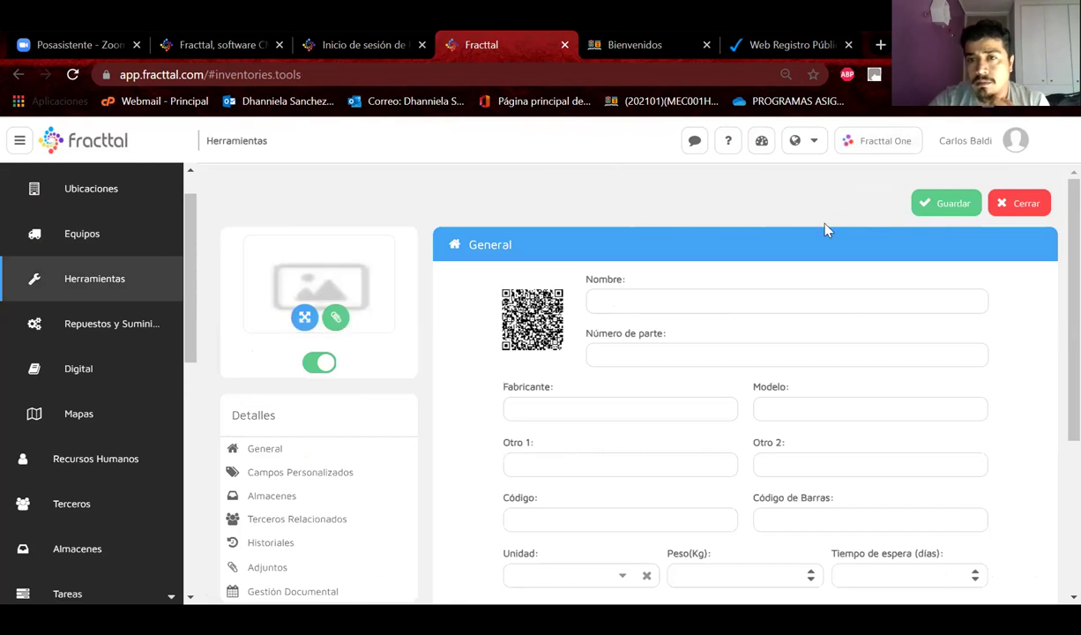
{"action": "left_click", "coordinate": [646, 302]}
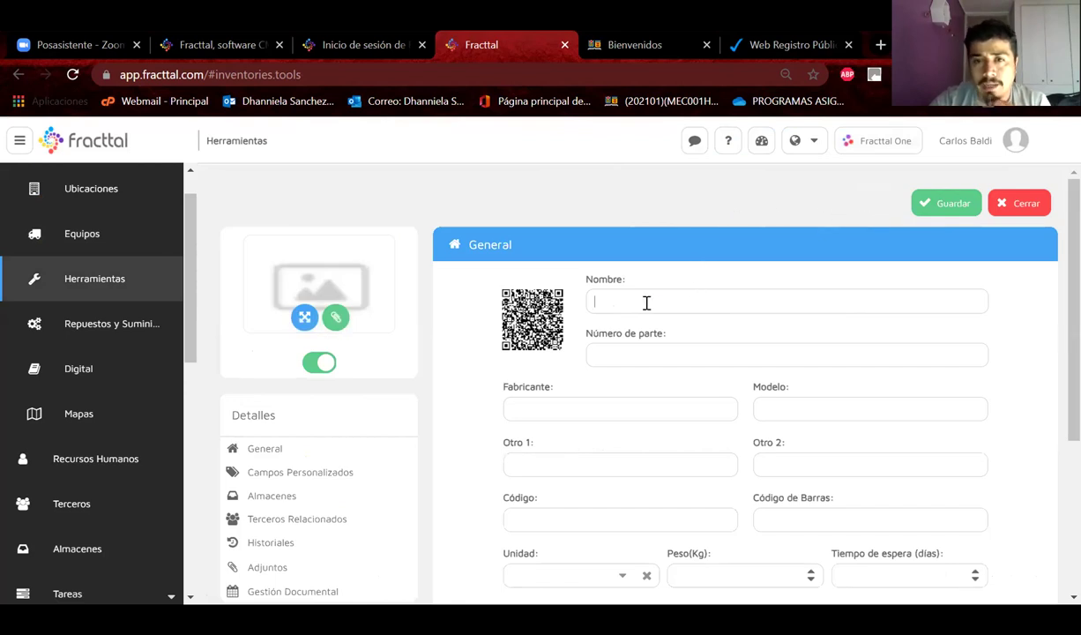
{"action": "left_click", "coordinate": [636, 353]}
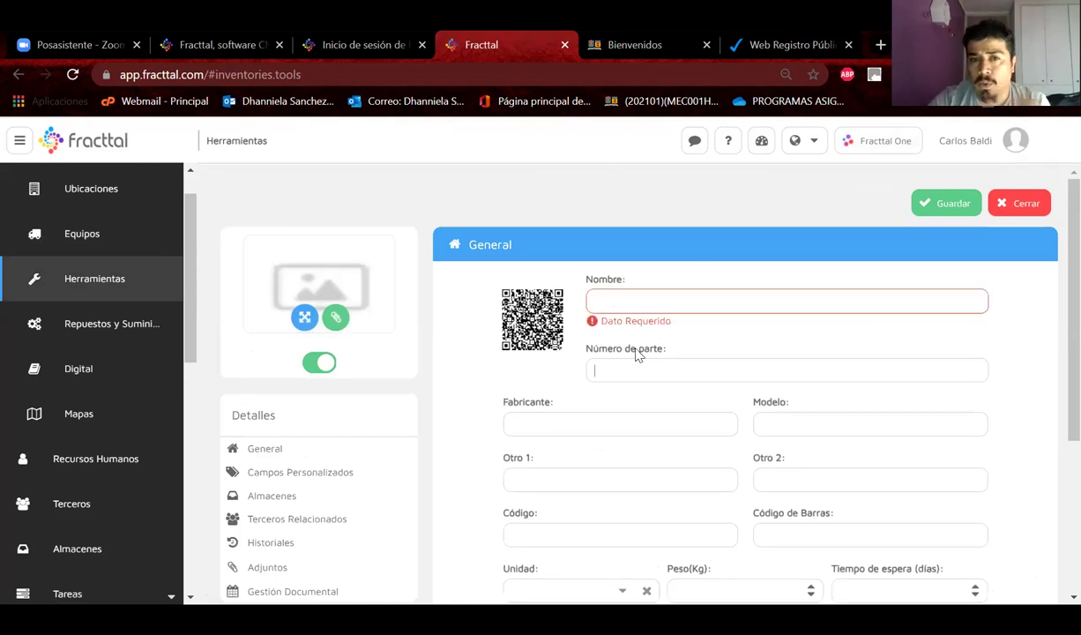
{"action": "left_click", "coordinate": [543, 425]}
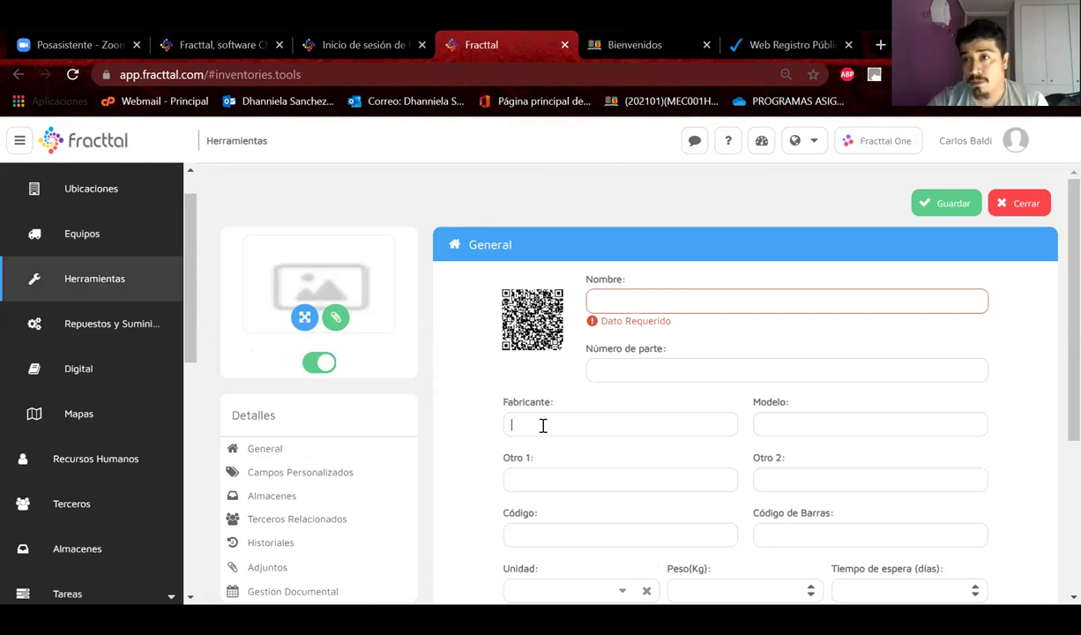
{"action": "scroll", "coordinate": [581, 424], "scroll_direction": "down", "scroll_amount": 1}
{"action": "left_click", "coordinate": [569, 427]}
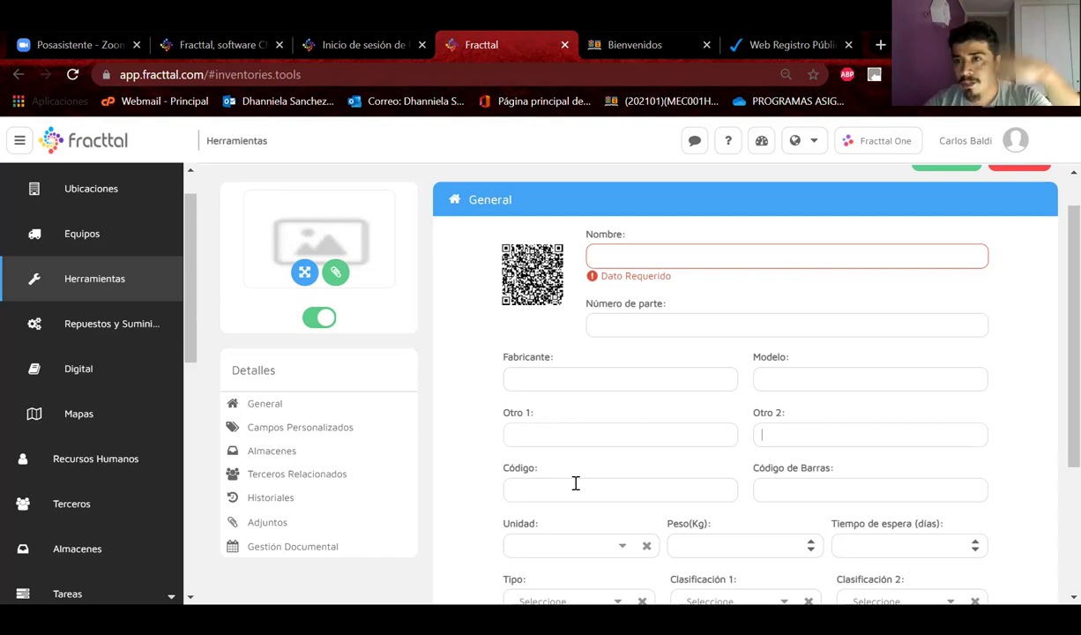
{"action": "key", "text": "Tab"}
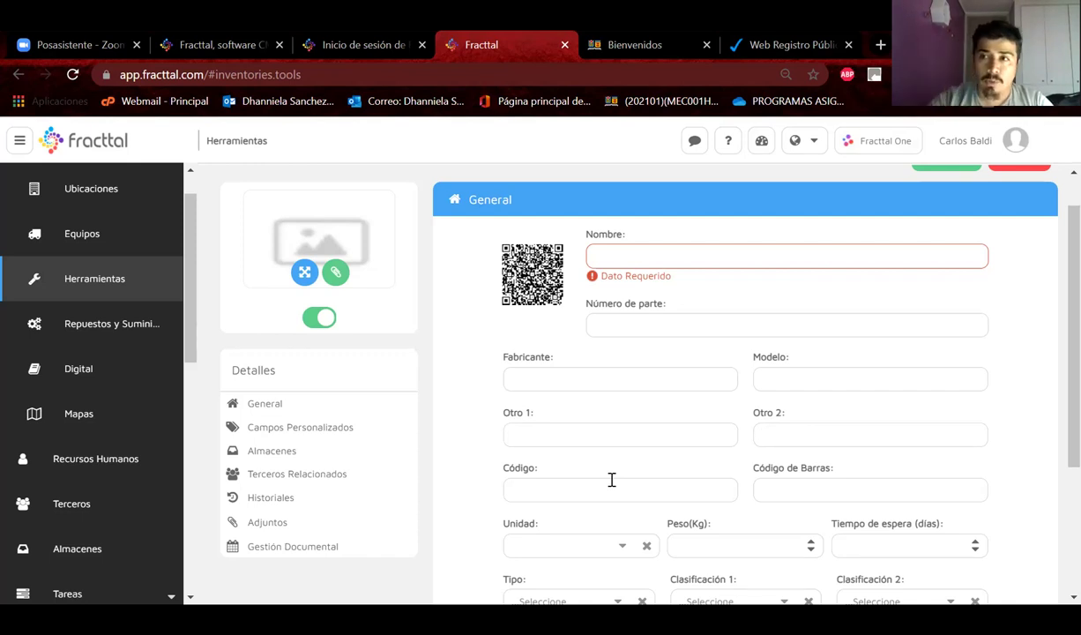
- Examine the remaining General fields of the new tool record, from code and unit down to the location access limit and notes
{"action": "scroll", "coordinate": [611, 479], "scroll_direction": "down", "scroll_amount": 1}
{"action": "scroll", "coordinate": [611, 479], "scroll_direction": "down", "scroll_amount": 4}
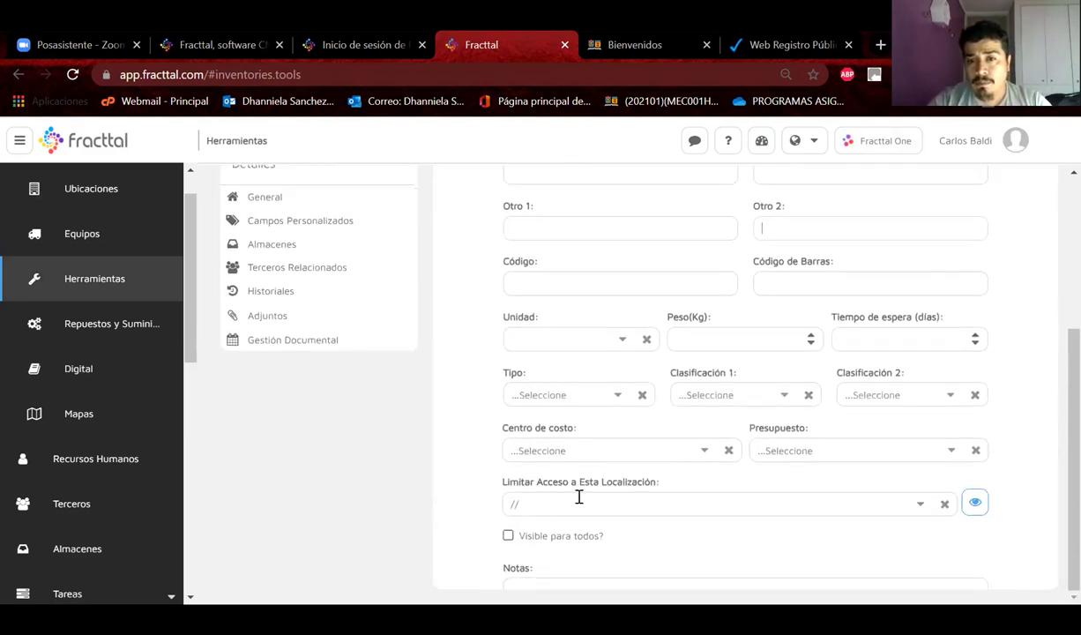
{"action": "scroll", "coordinate": [625, 508], "scroll_direction": "up", "scroll_amount": 5}
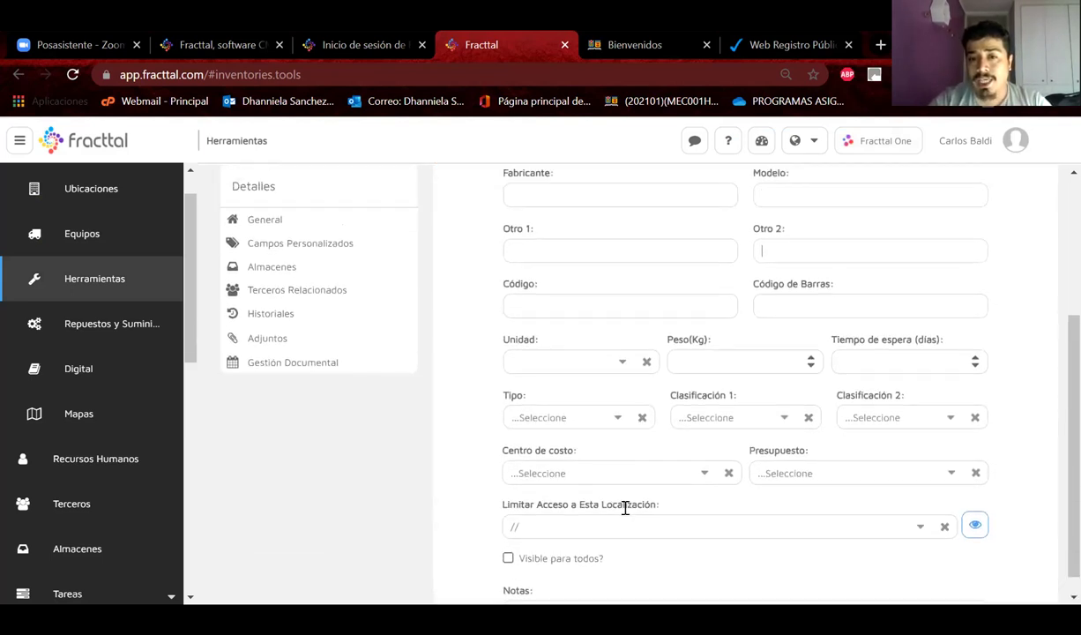
{"action": "scroll", "coordinate": [624, 508], "scroll_direction": "down", "scroll_amount": 4}
{"action": "scroll", "coordinate": [625, 508], "scroll_direction": "down", "scroll_amount": 1}
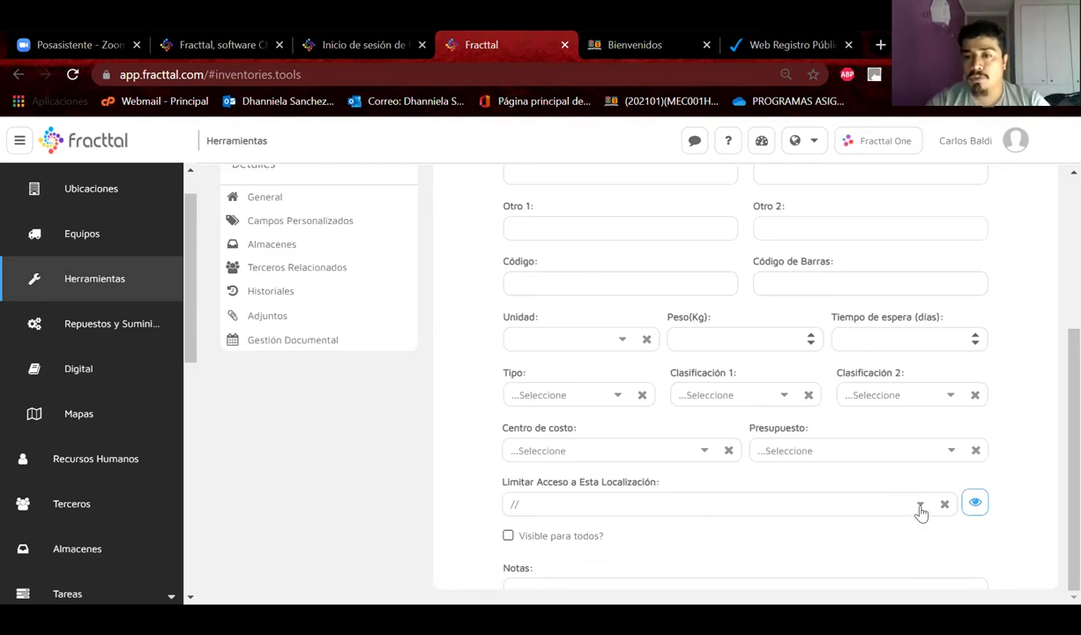
- Search the access-limit locations of the new tool for BODEGA and widen the Ubicado en ó es Parte de column of the results
{"action": "left_click", "coordinate": [515, 504]}
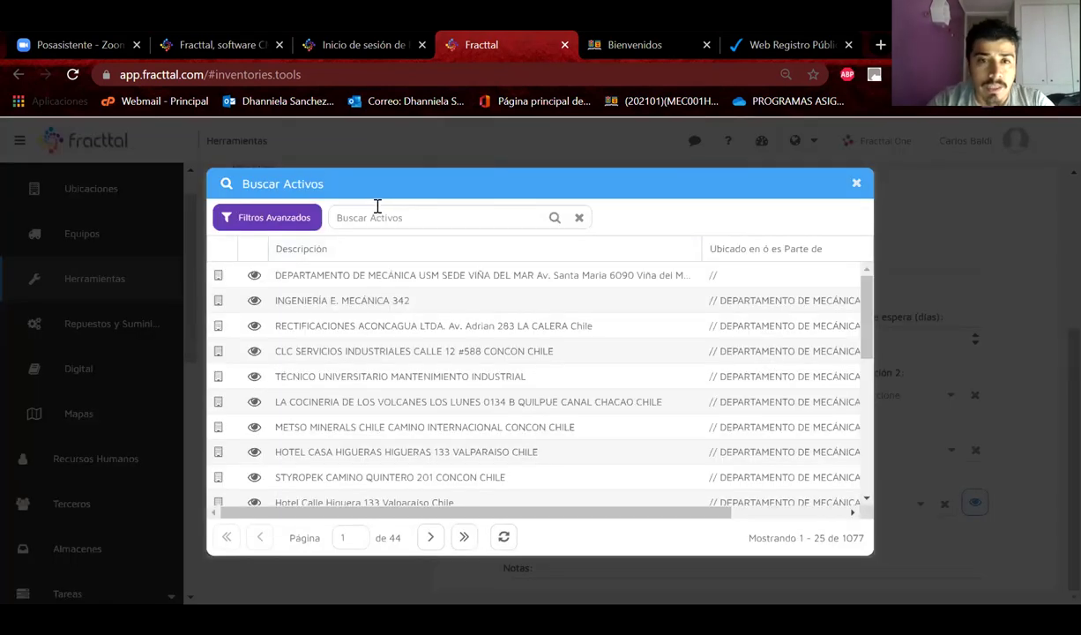
{"action": "type", "text": "BODEGA"}
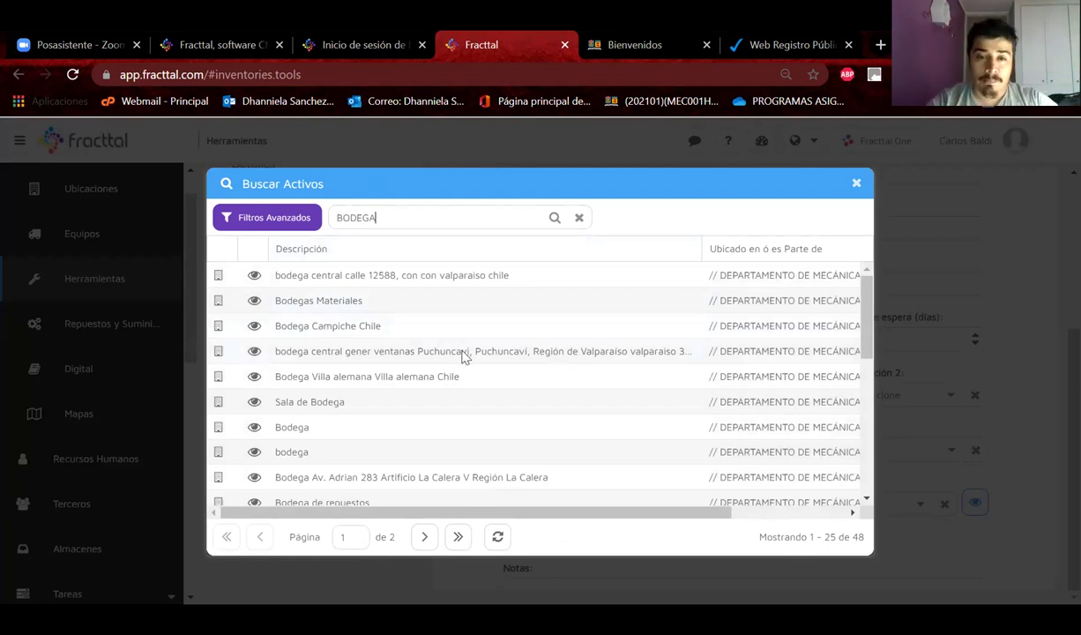
{"action": "scroll", "coordinate": [465, 367], "scroll_direction": "down", "scroll_amount": 1}
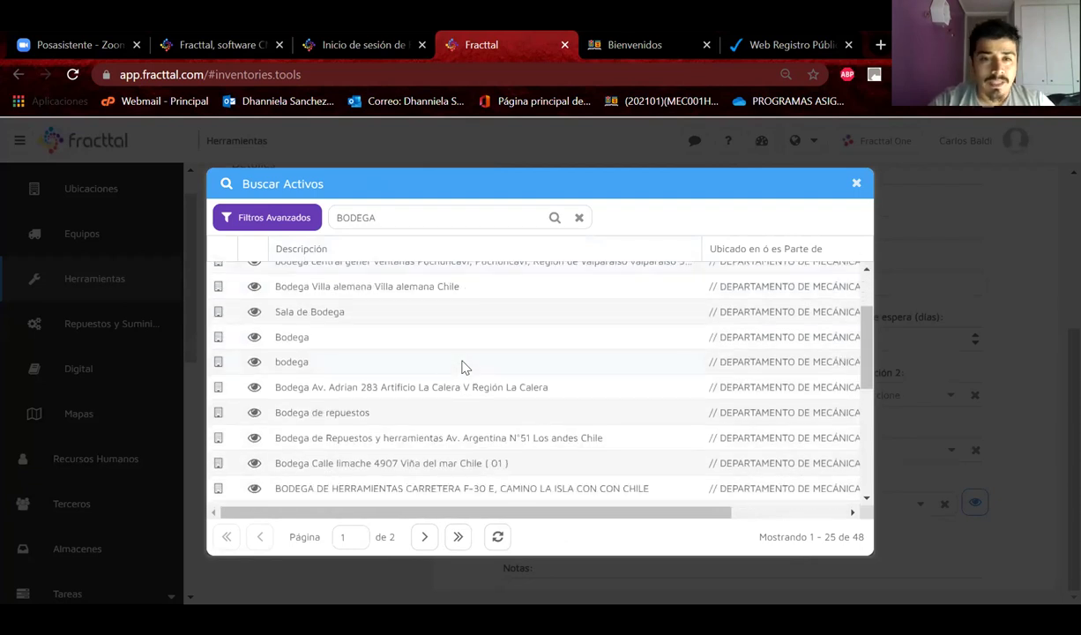
{"action": "left_click_drag", "start_coordinate": [702, 246], "coordinate": [480, 251]}
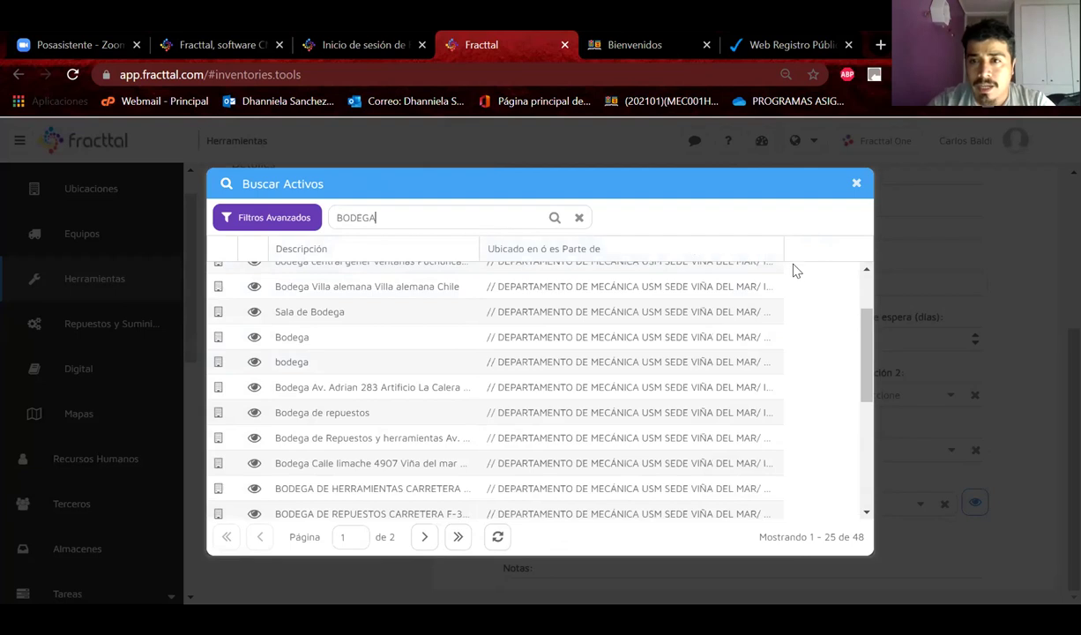
{"action": "left_click_drag", "start_coordinate": [781, 248], "coordinate": [1004, 194]}
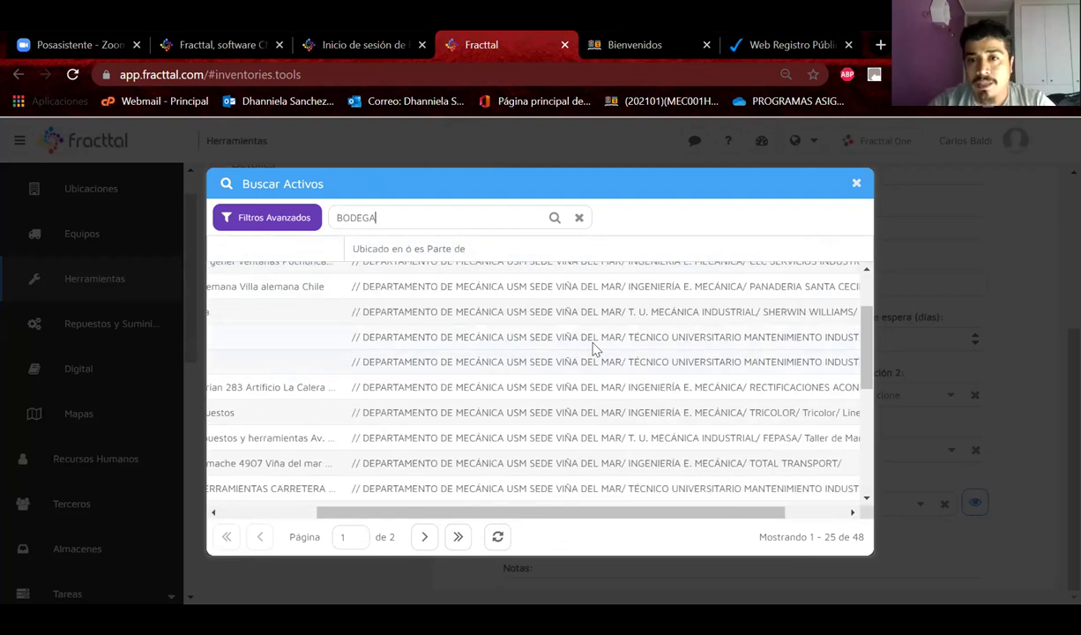
- Compare the parent locations of several BODEGA results, and close the asset search without choosing one
{"action": "left_click", "coordinate": [594, 344]}
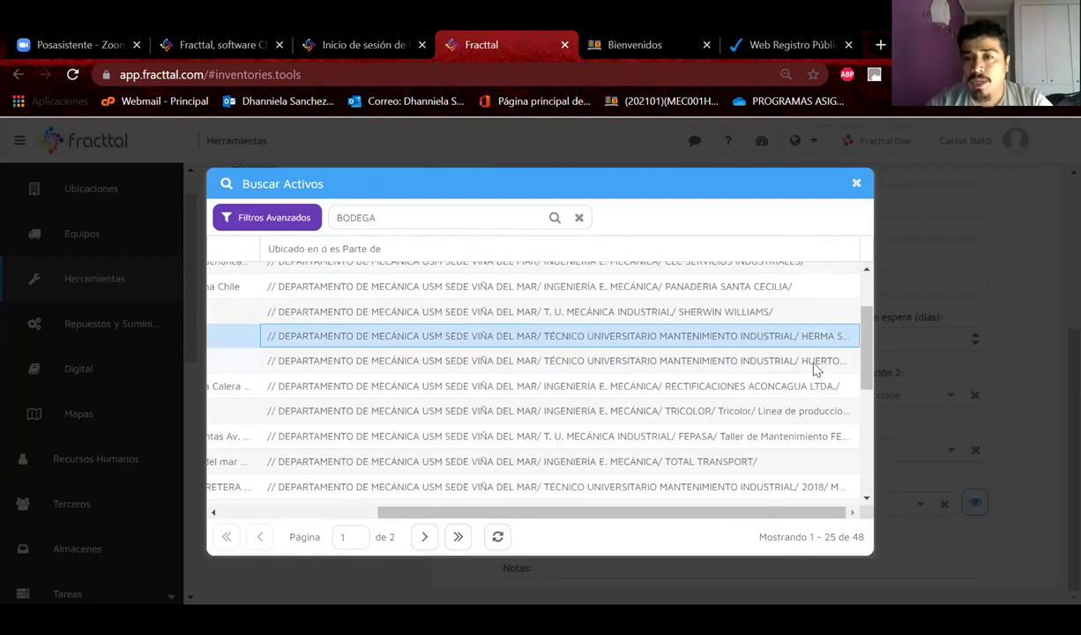
{"action": "left_click", "coordinate": [781, 359]}
{"action": "left_click", "coordinate": [752, 393]}
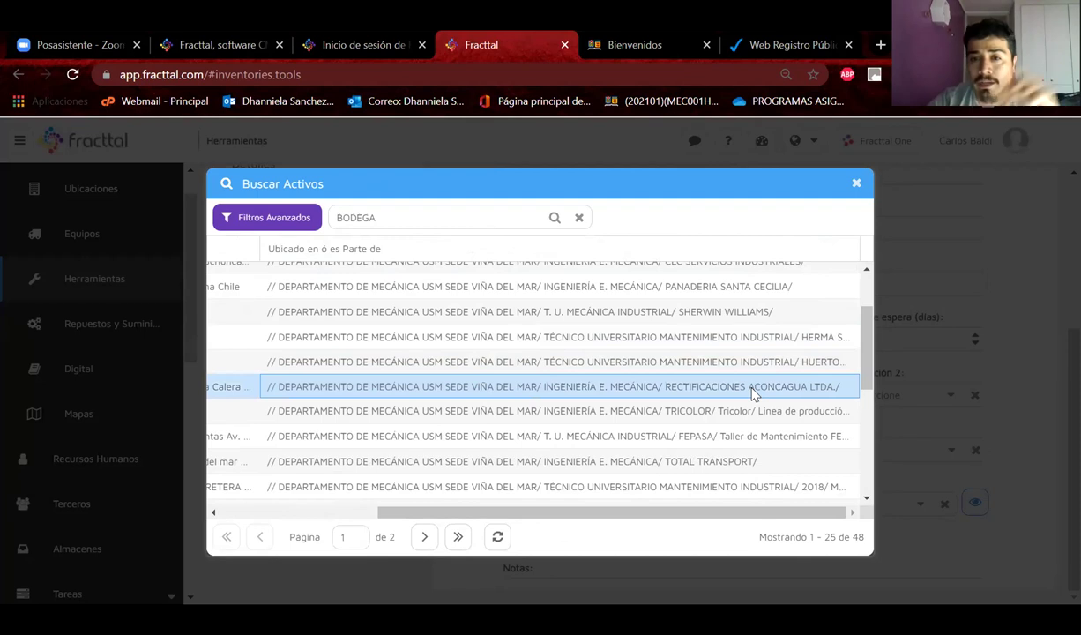
{"action": "left_click", "coordinate": [668, 411]}
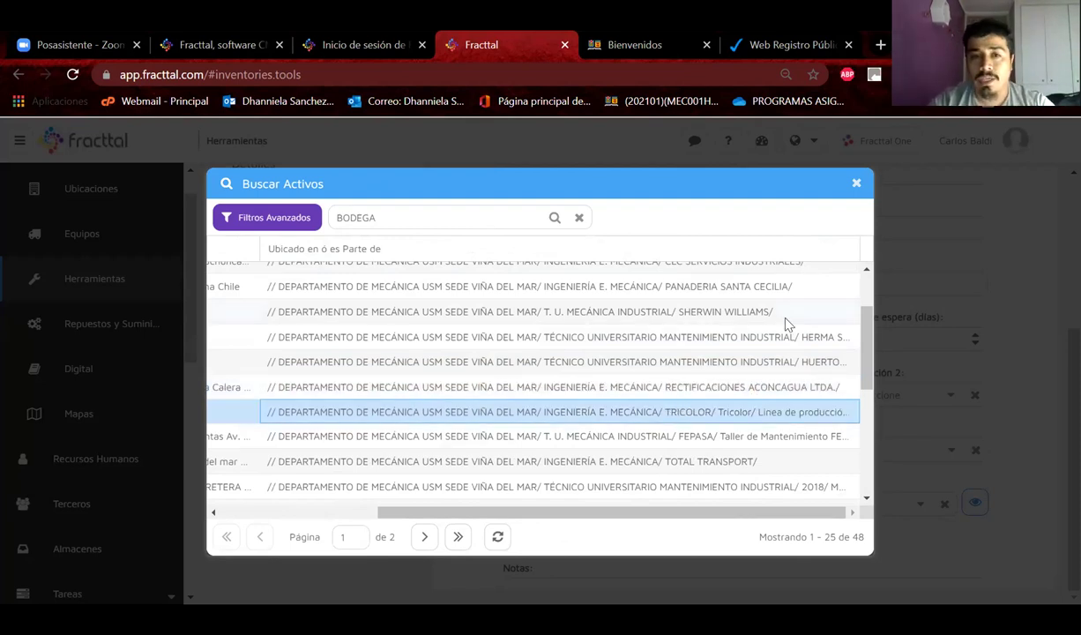
{"action": "left_click", "coordinate": [856, 183]}
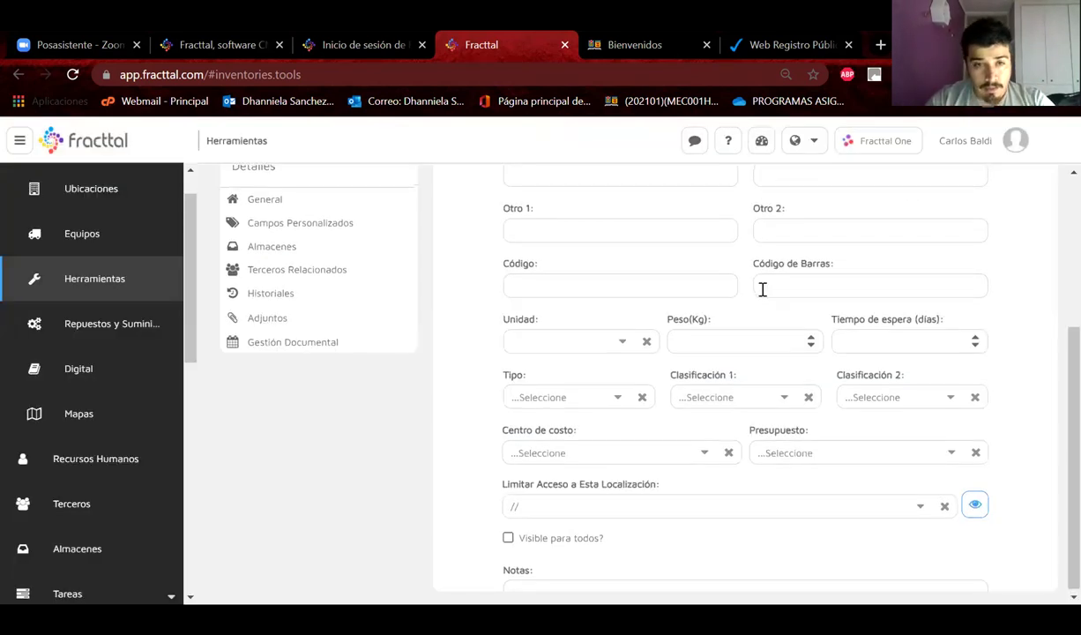
- Close the new tool record without saving and switch from Herramientas to the Repuestos y Suministros inventory
{"action": "scroll", "coordinate": [762, 289], "scroll_direction": "up", "scroll_amount": 3}
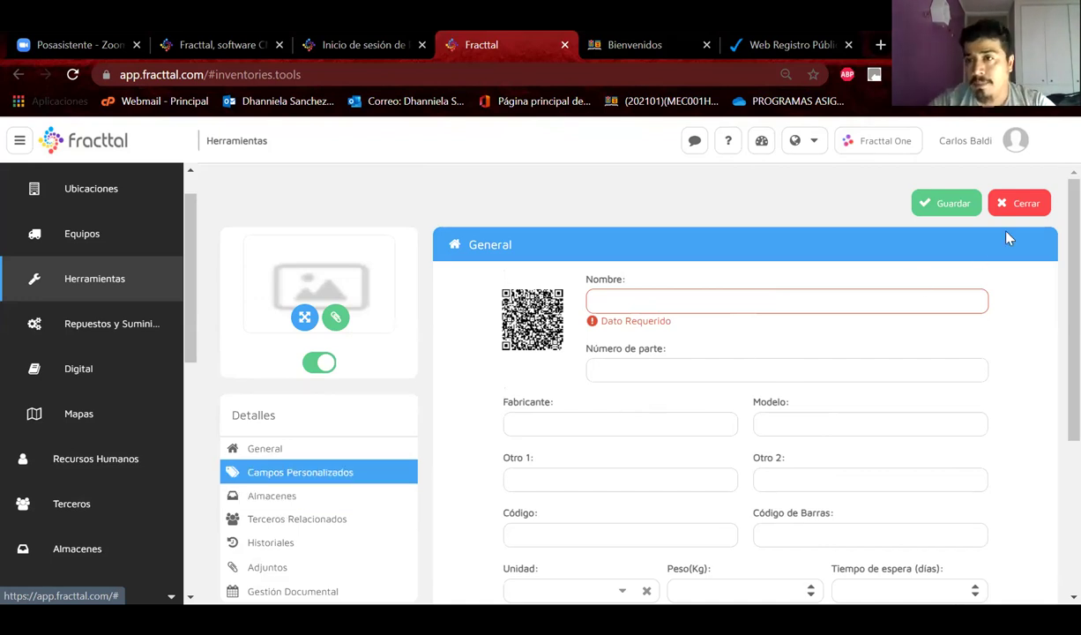
{"action": "left_click", "coordinate": [1015, 204]}
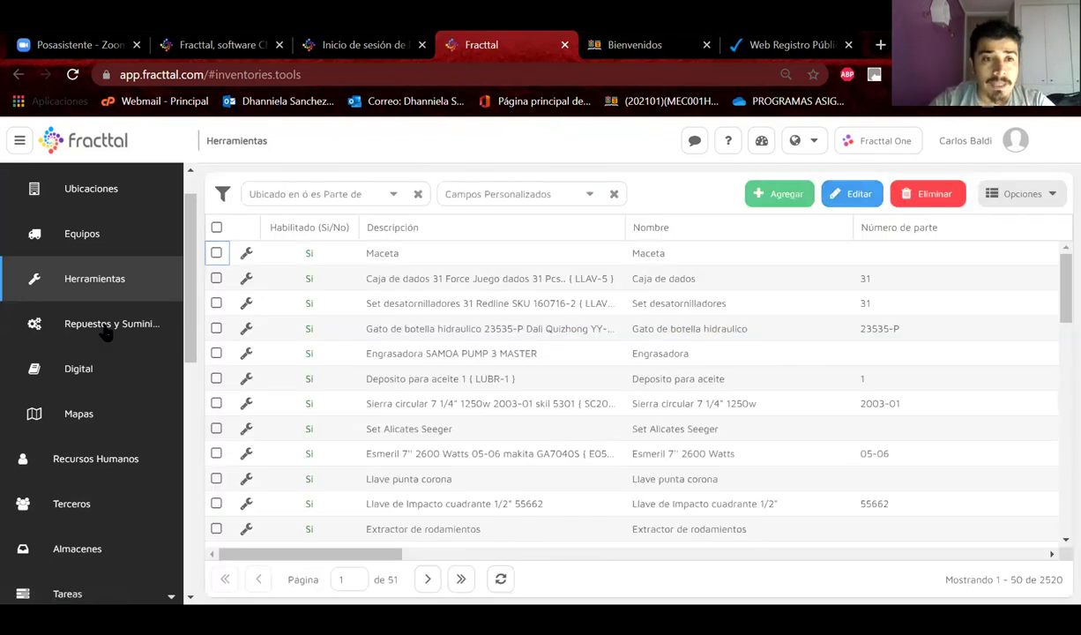
{"action": "left_click", "coordinate": [99, 322]}
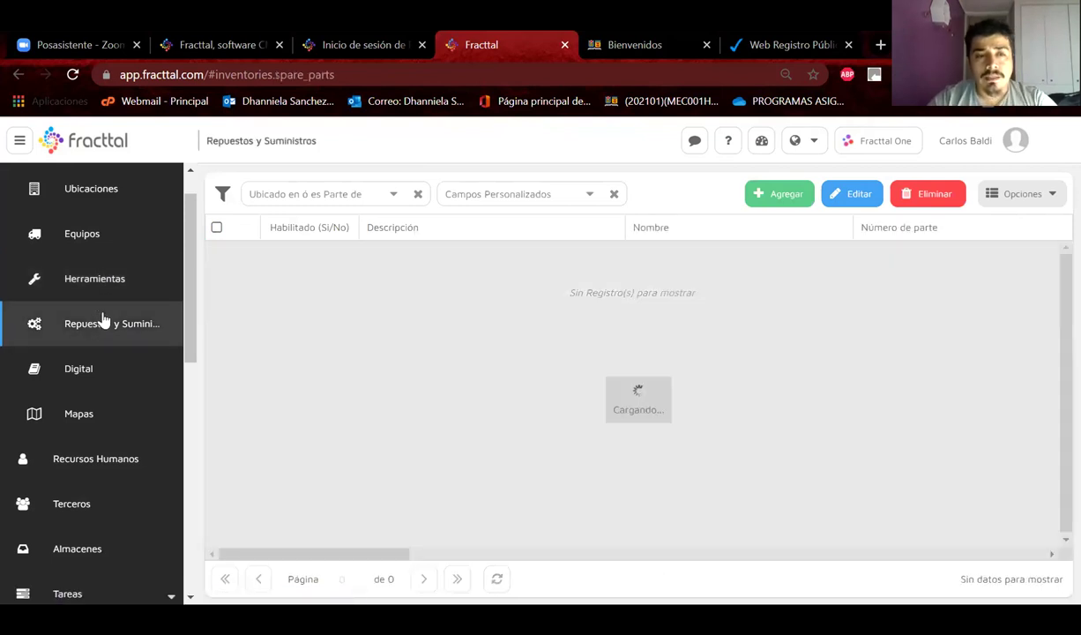
{"action": "left_click", "coordinate": [85, 290]}
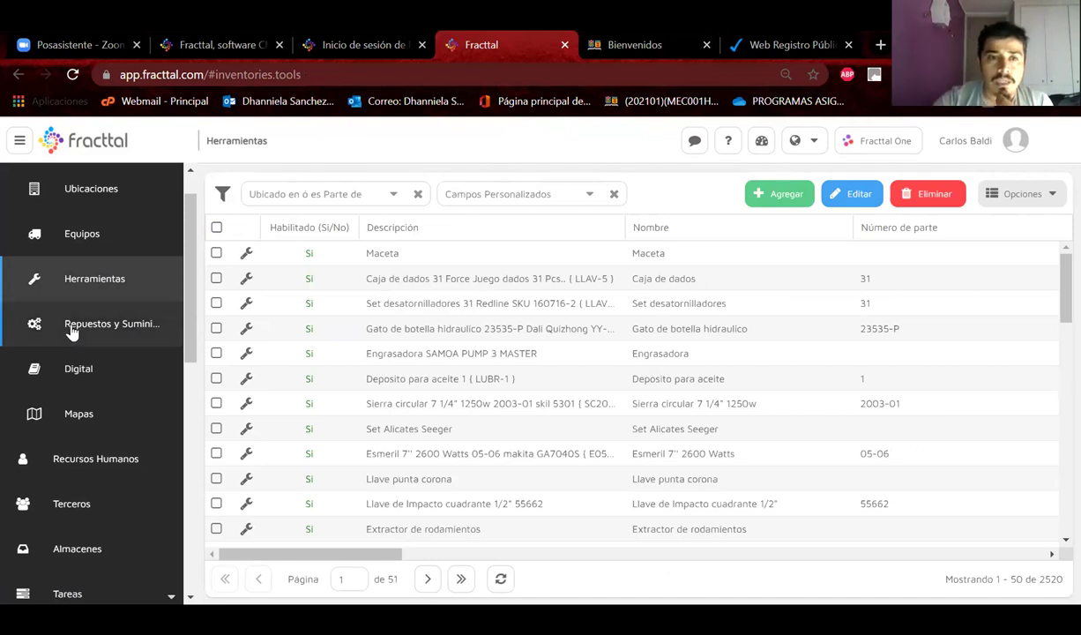
{"action": "left_click", "coordinate": [82, 328]}
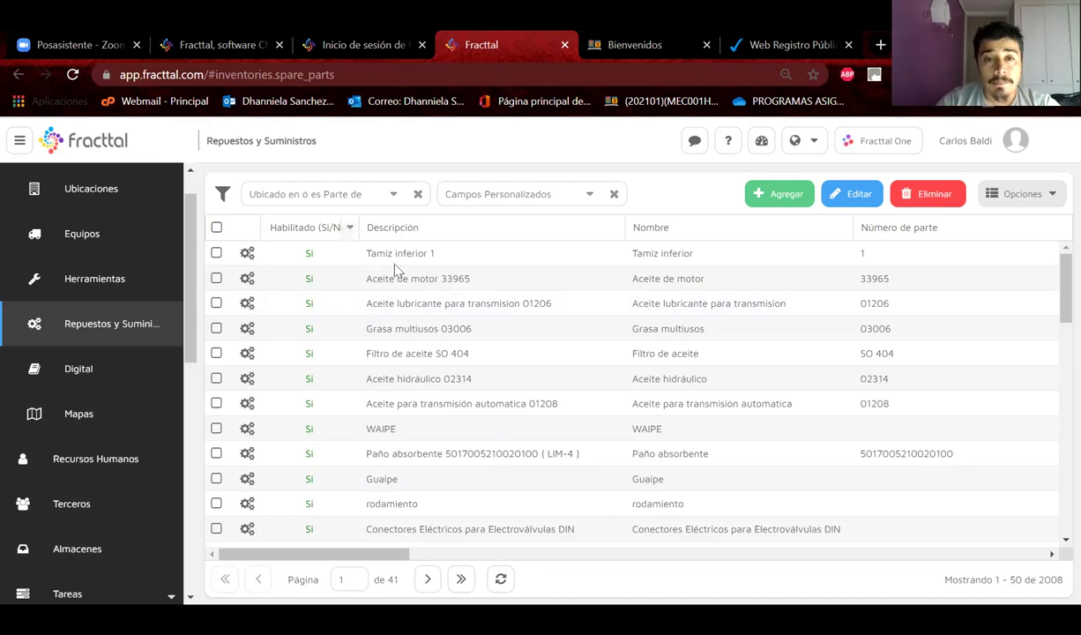
- Sort the spare parts list by Descripción and by Nombre, leaving it in ascending Nombre order
{"action": "left_click", "coordinate": [650, 231]}
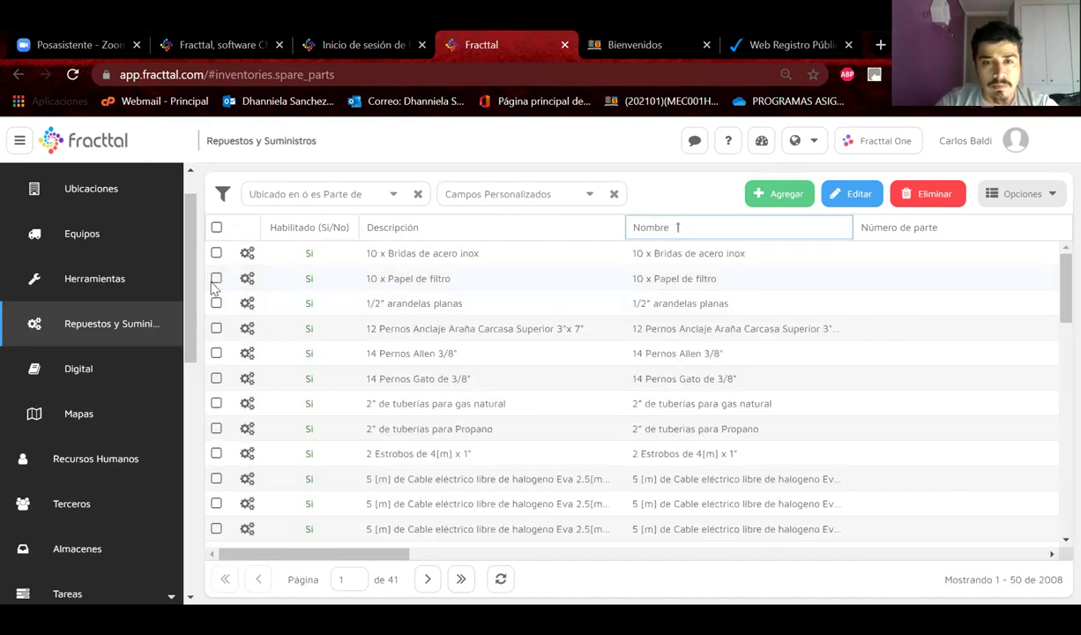
{"action": "left_click", "coordinate": [522, 227]}
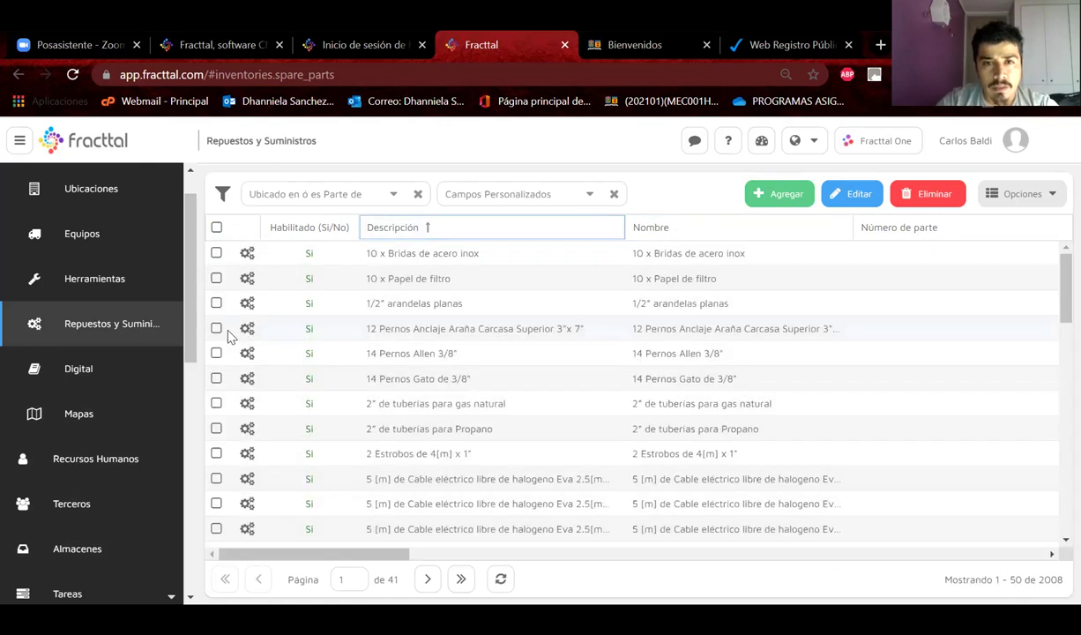
{"action": "left_click", "coordinate": [736, 221]}
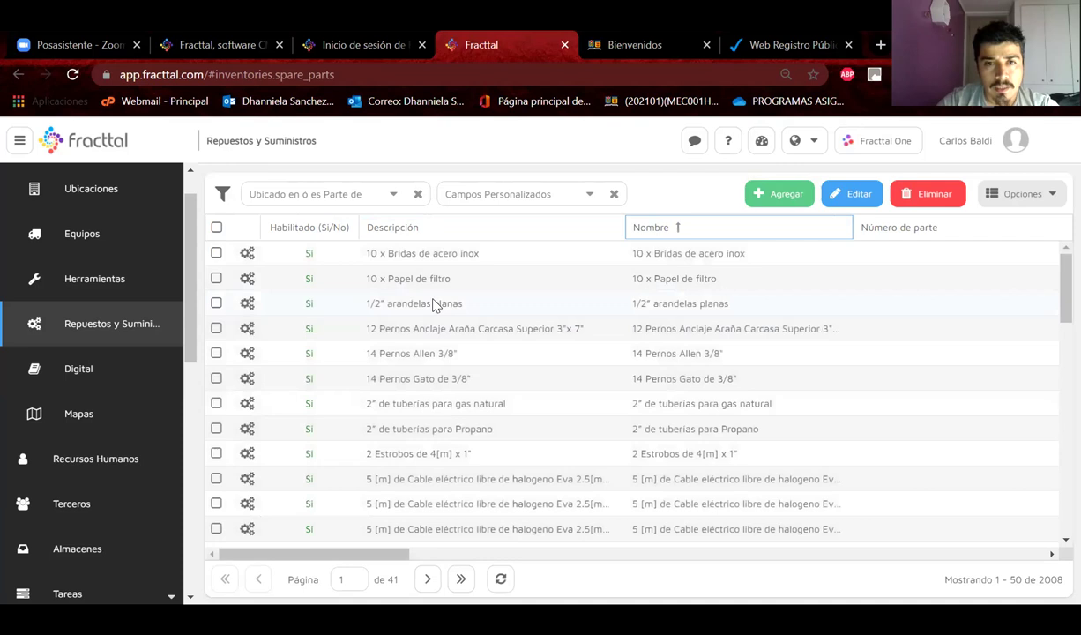
- Select 2 Estrobos de 4[m] x 1" and the 2" Propano and gas natural pipes, open their print preview and accept the printing information
{"action": "left_click", "coordinate": [216, 453]}
{"action": "left_click", "coordinate": [216, 428]}
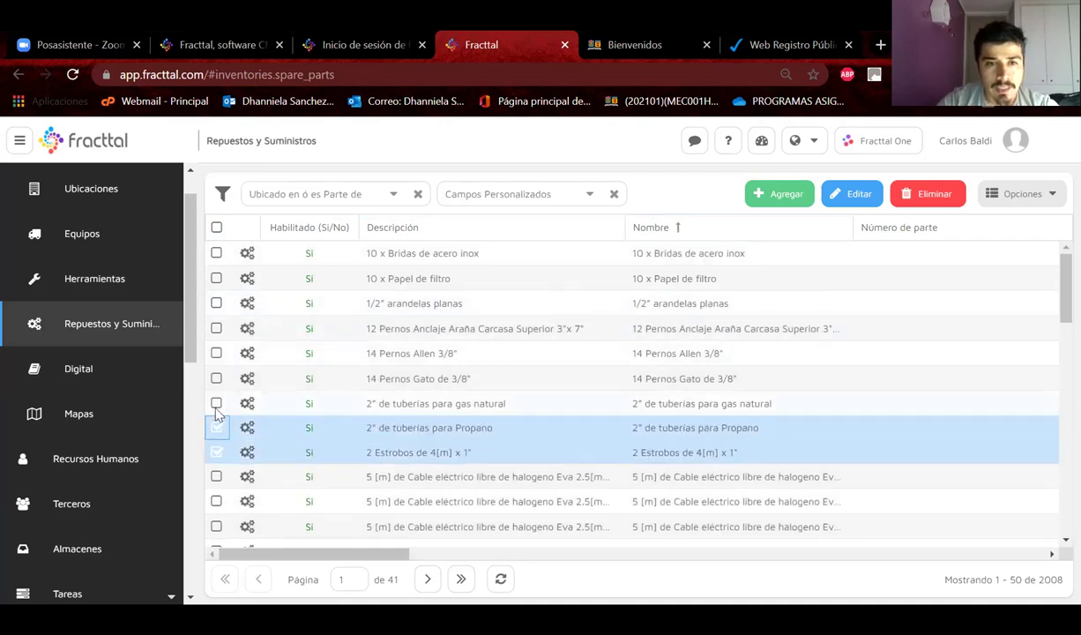
{"action": "left_click", "coordinate": [216, 404]}
{"action": "left_click", "coordinate": [1026, 197]}
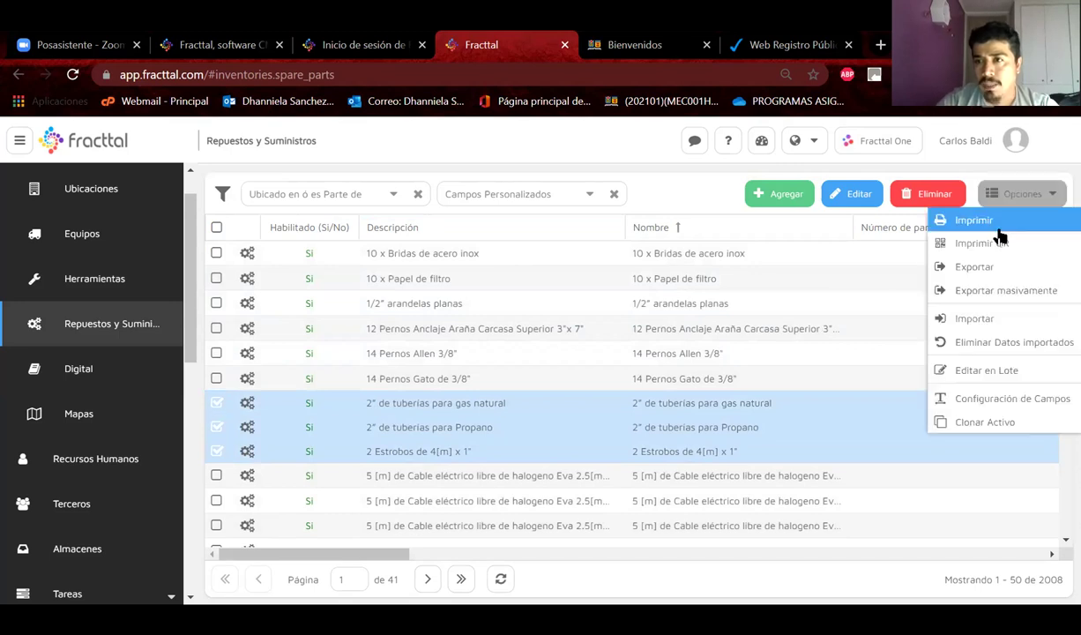
{"action": "left_click", "coordinate": [973, 221]}
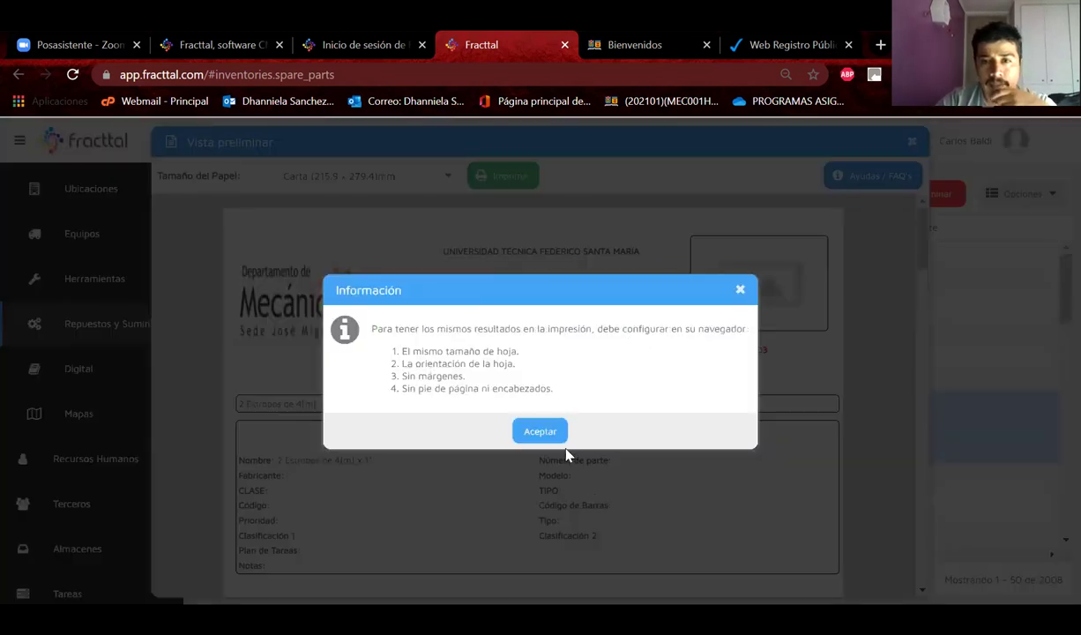
{"action": "left_click", "coordinate": [542, 430]}
- Examine the general data on the three spare parts' catalogue sheets, highlight the date on the Propano pipe sheet, and close the preview
{"action": "scroll", "coordinate": [554, 439], "scroll_direction": "down", "scroll_amount": 1}
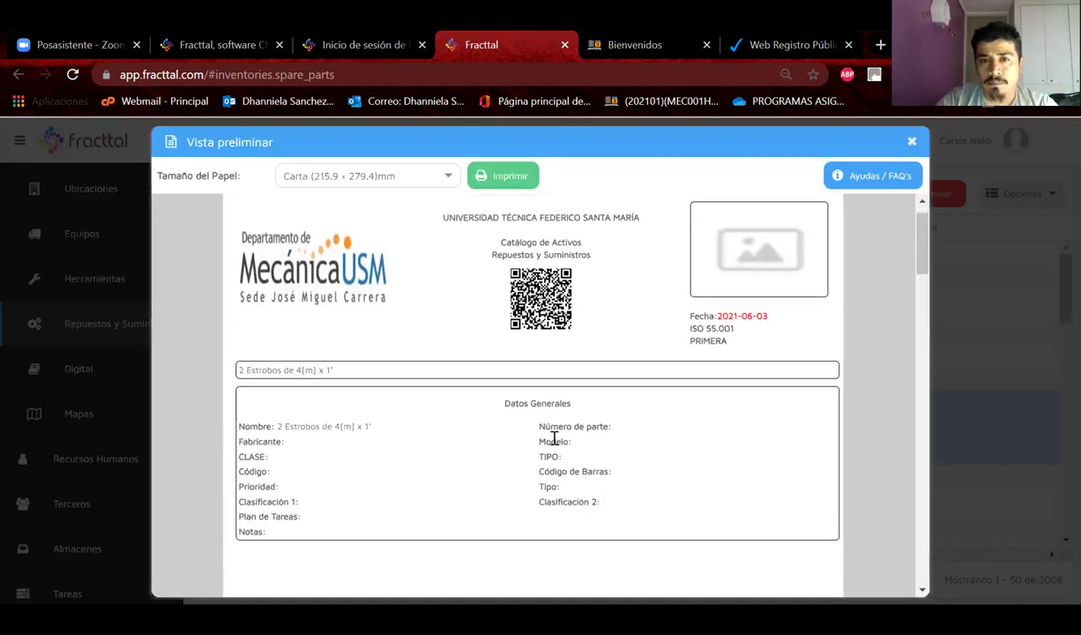
{"action": "scroll", "coordinate": [554, 438], "scroll_direction": "down", "scroll_amount": 1}
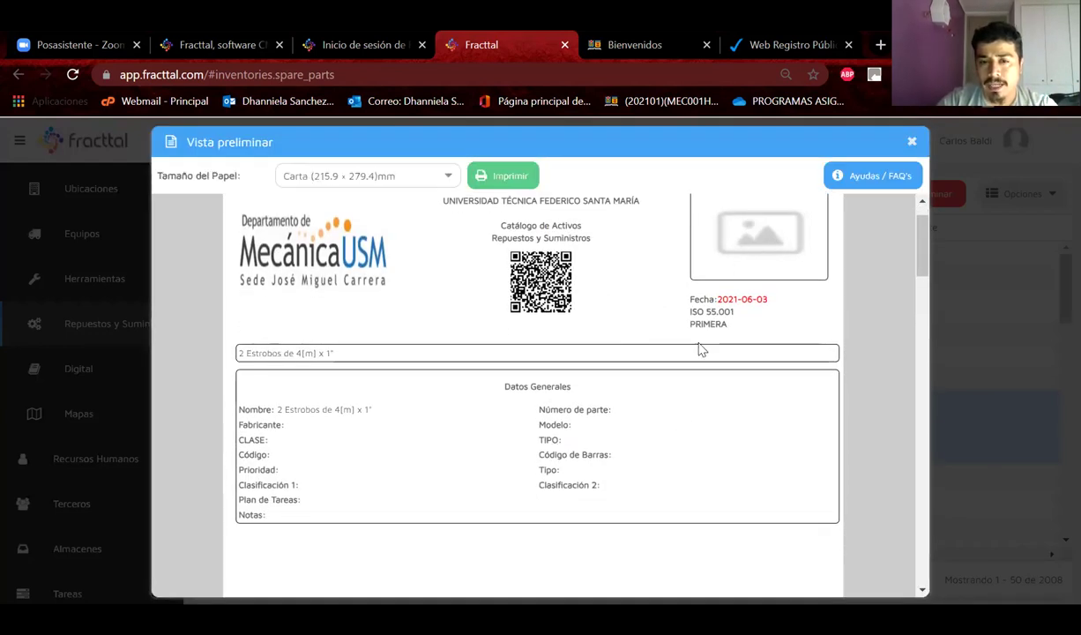
{"action": "scroll", "coordinate": [699, 349], "scroll_direction": "down", "scroll_amount": 10}
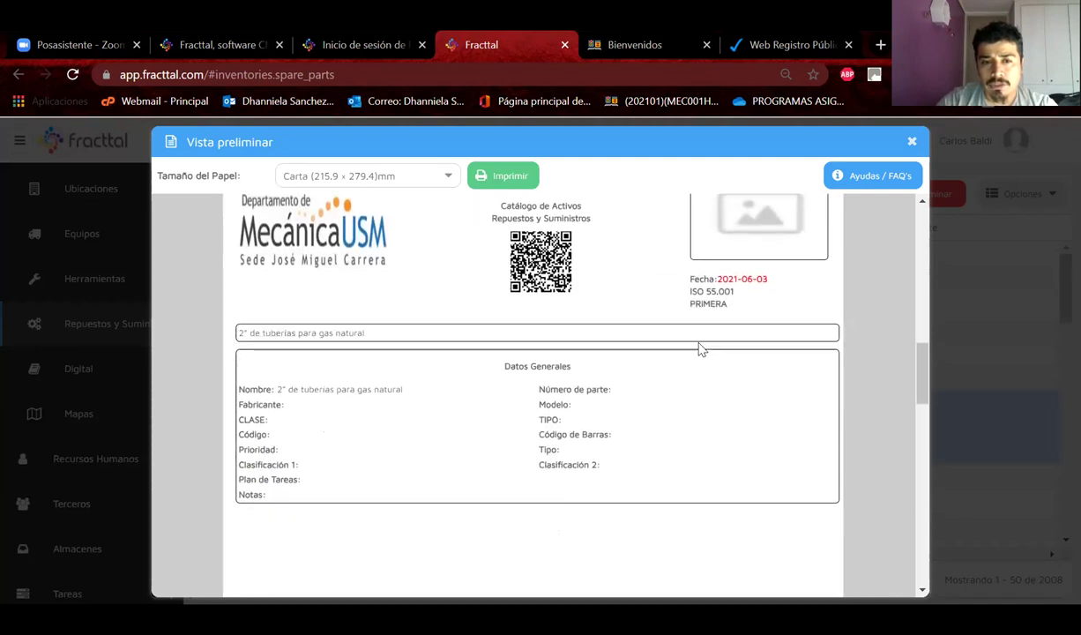
{"action": "scroll", "coordinate": [699, 349], "scroll_direction": "down", "scroll_amount": 1}
{"action": "scroll", "coordinate": [698, 349], "scroll_direction": "down", "scroll_amount": 10}
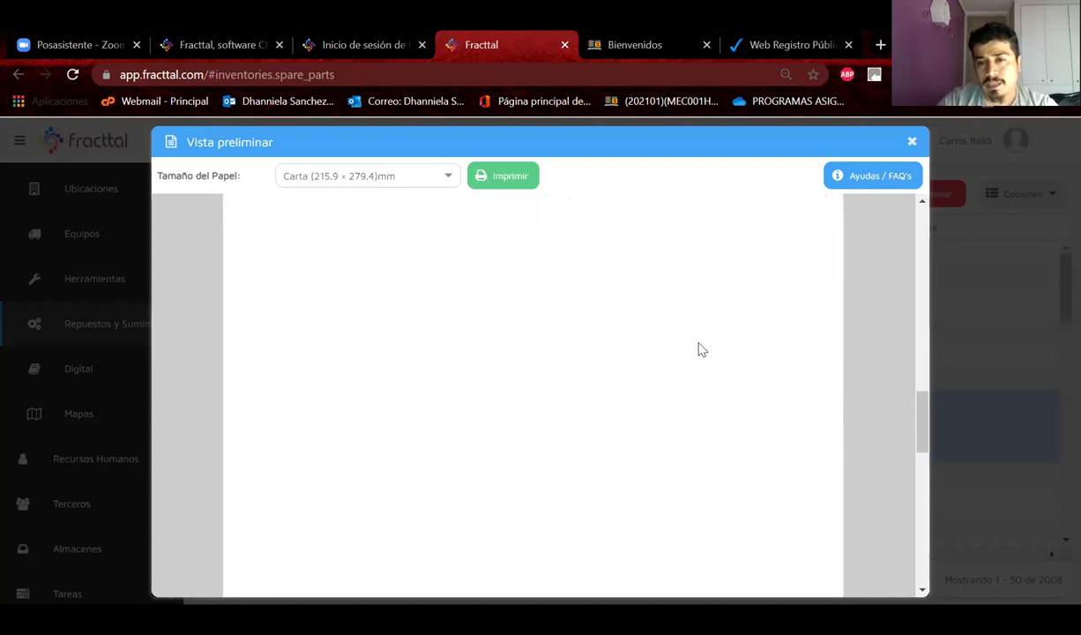
{"action": "scroll", "coordinate": [699, 349], "scroll_direction": "down", "scroll_amount": 3}
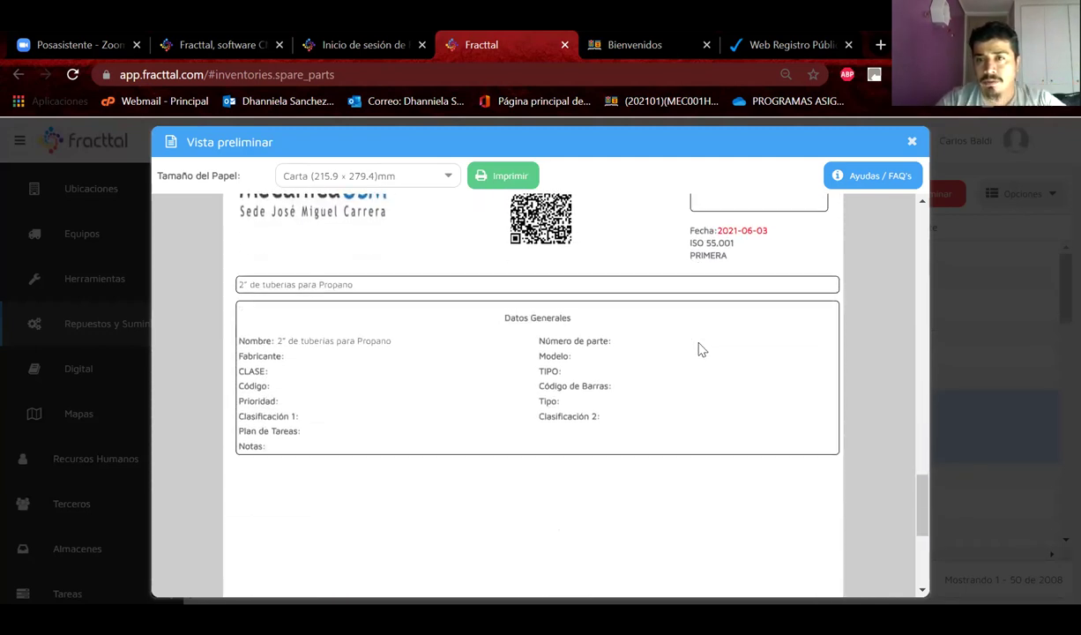
{"action": "scroll", "coordinate": [699, 349], "scroll_direction": "up", "scroll_amount": 3}
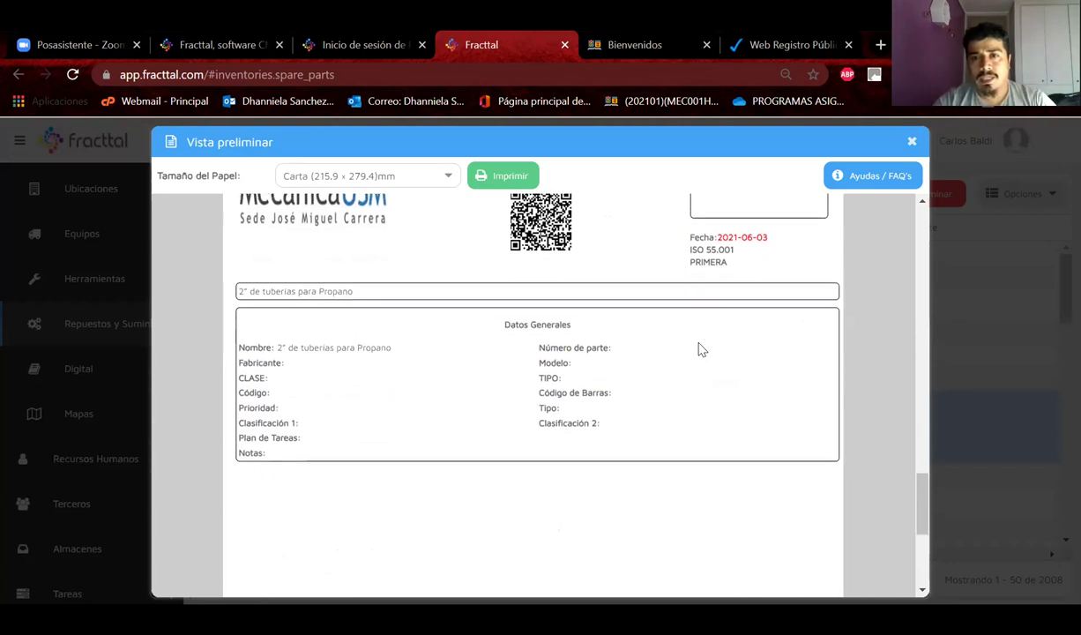
{"action": "left_click_drag", "start_coordinate": [722, 276], "coordinate": [763, 276]}
{"action": "scroll", "coordinate": [752, 319], "scroll_direction": "up", "scroll_amount": 3}
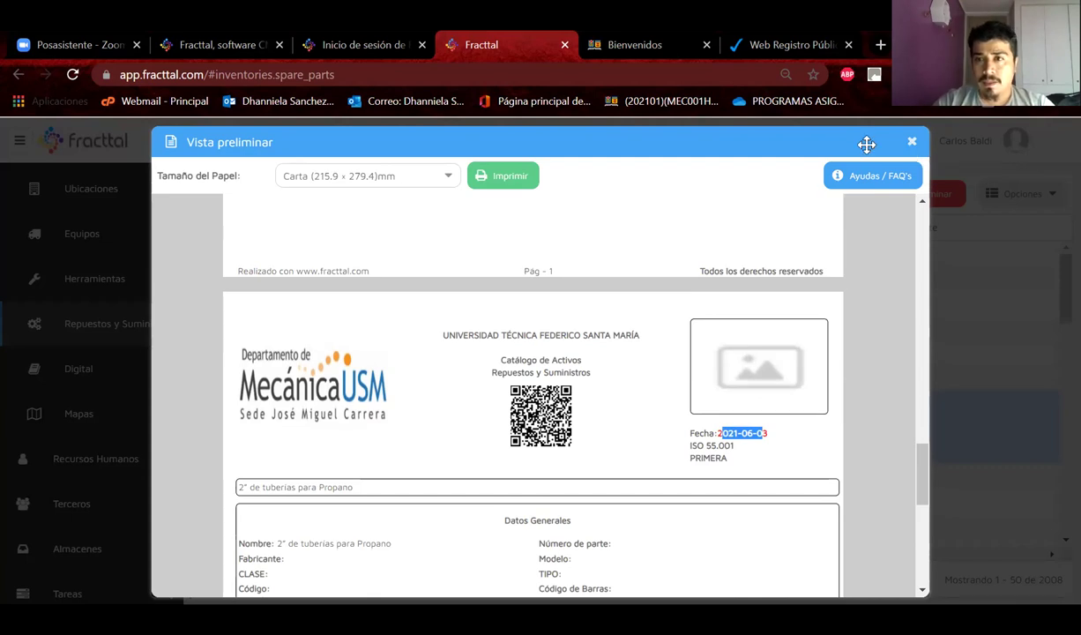
{"action": "left_click", "coordinate": [911, 139]}
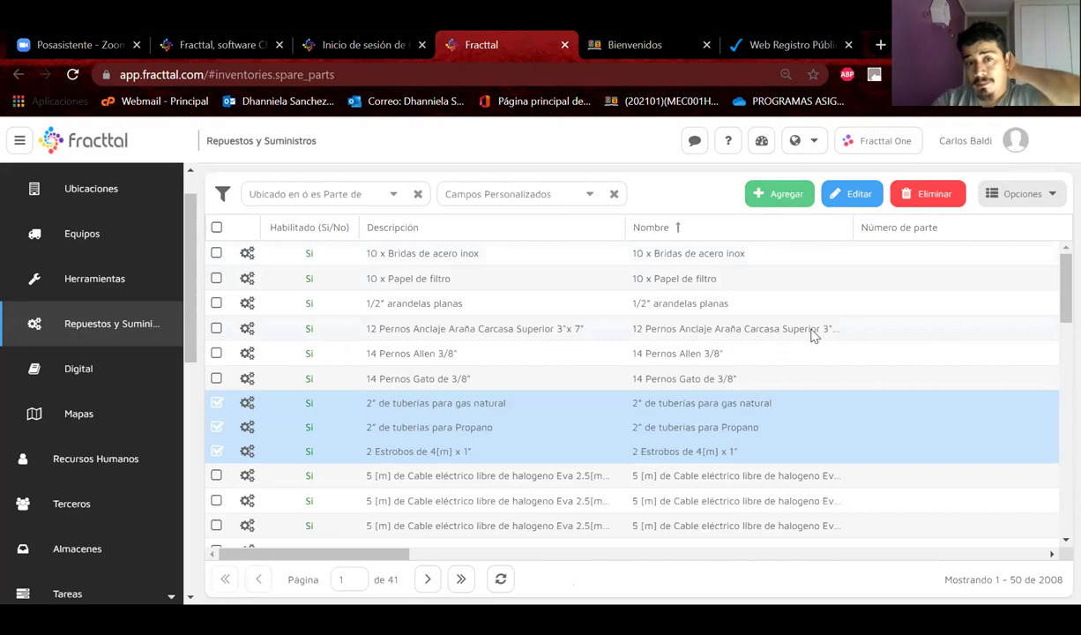
- Deselect the three spare parts and open the 1/2" arandelas planas record
{"action": "left_click", "coordinate": [216, 404]}
{"action": "left_click", "coordinate": [216, 428]}
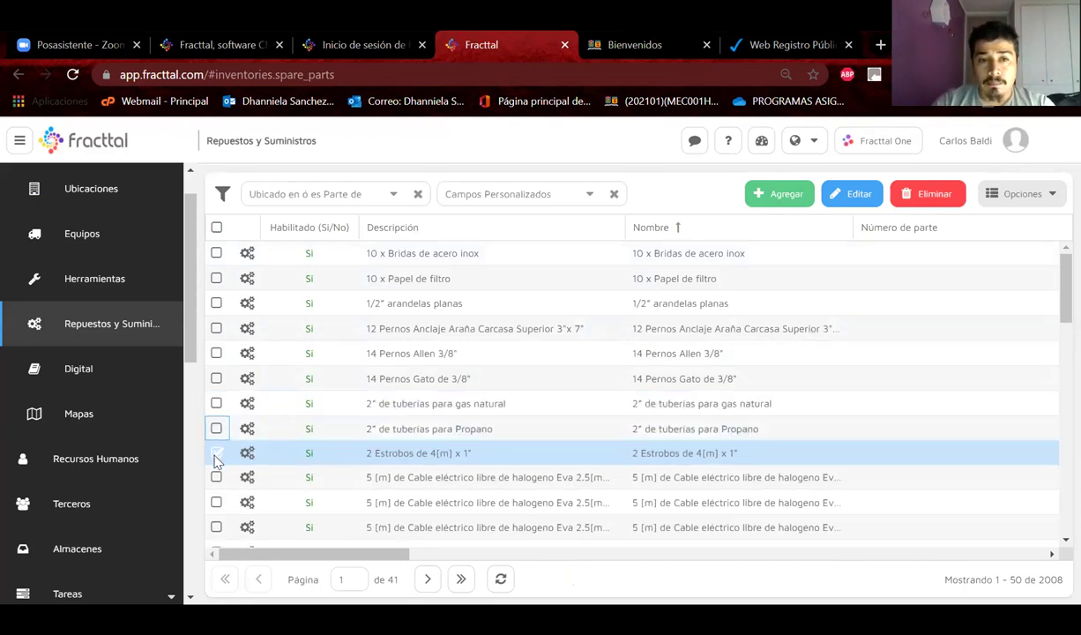
{"action": "left_click", "coordinate": [216, 451]}
{"action": "left_click", "coordinate": [448, 305]}
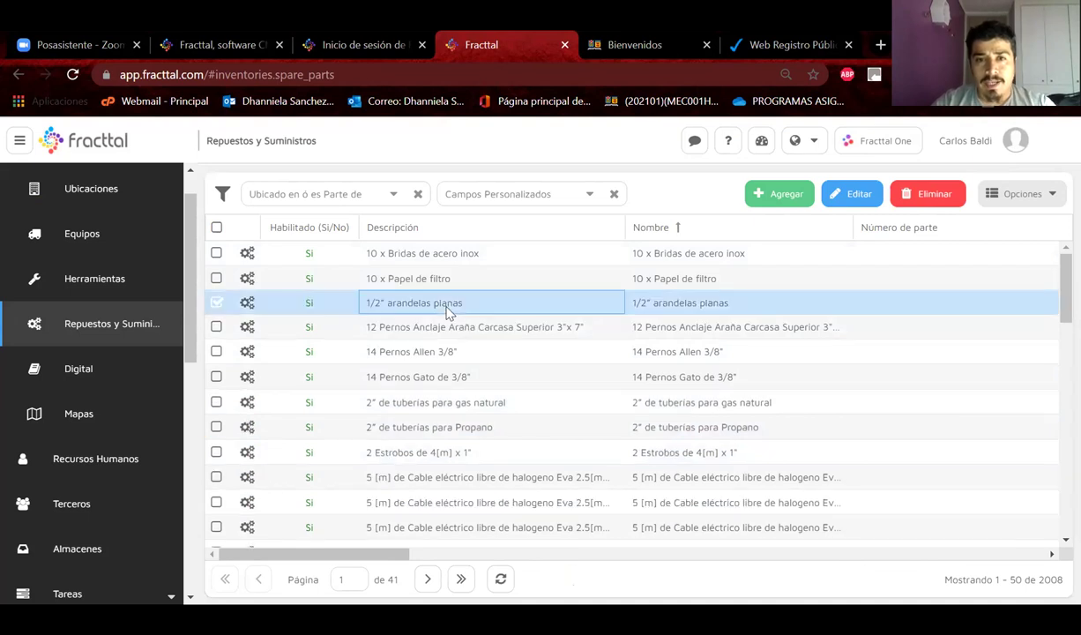
{"action": "double_click", "coordinate": [448, 305]}
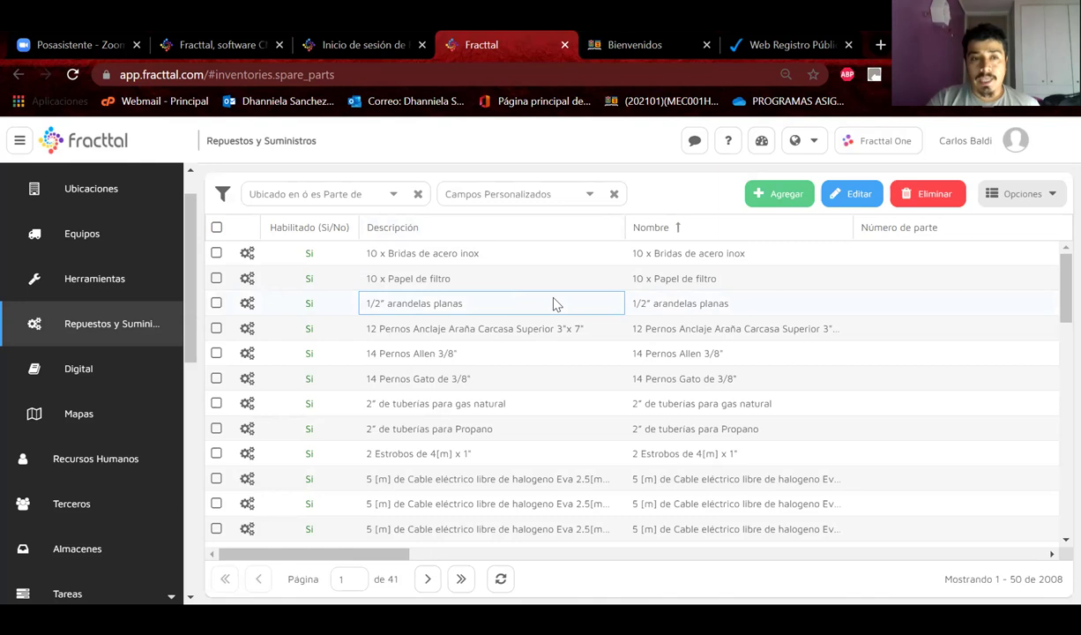
- Go to the Digital inventory and examine the General fields of a new record, from Nombre and Fabricante down to Notas
{"action": "left_click", "coordinate": [88, 370]}
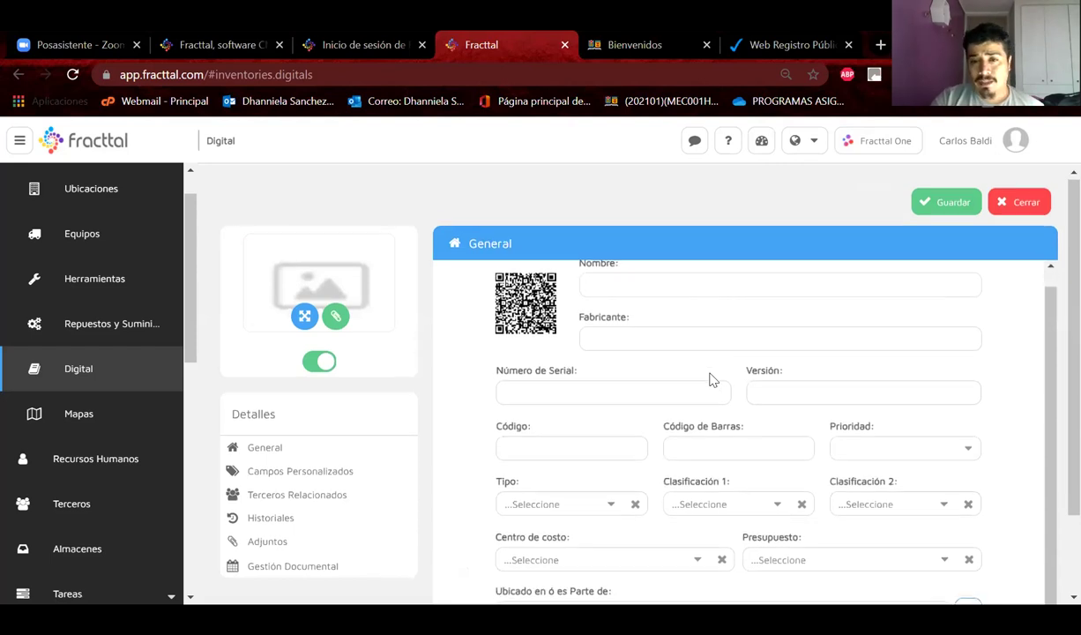
{"action": "scroll", "coordinate": [713, 379], "scroll_direction": "down", "scroll_amount": 1}
{"action": "scroll", "coordinate": [712, 379], "scroll_direction": "down", "scroll_amount": 1}
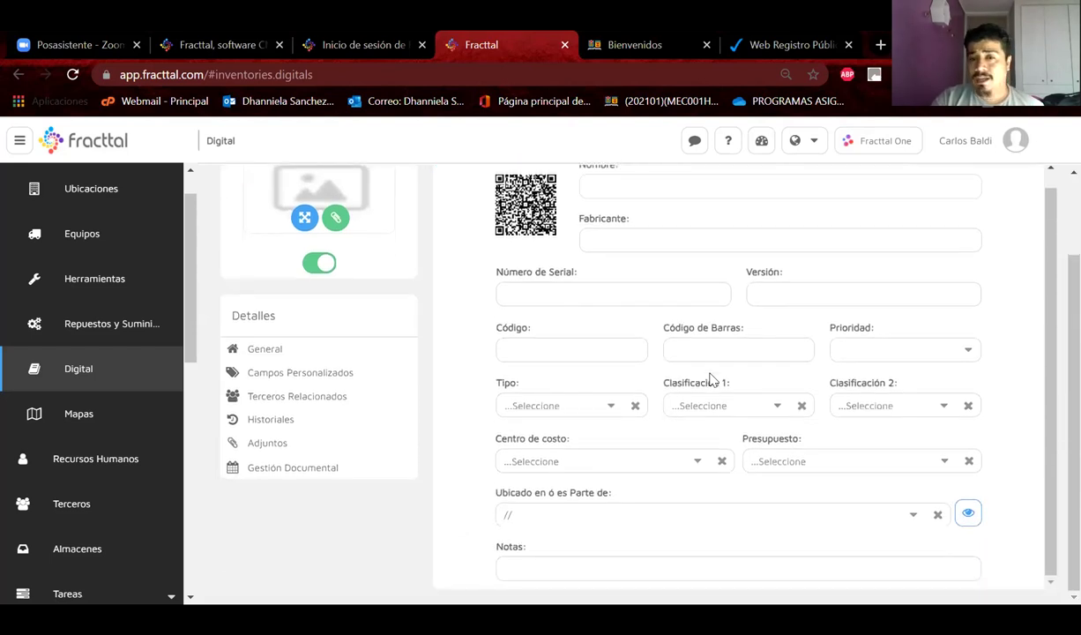
- Go to the Mapas inventory and open the minera map
{"action": "left_click", "coordinate": [91, 416]}
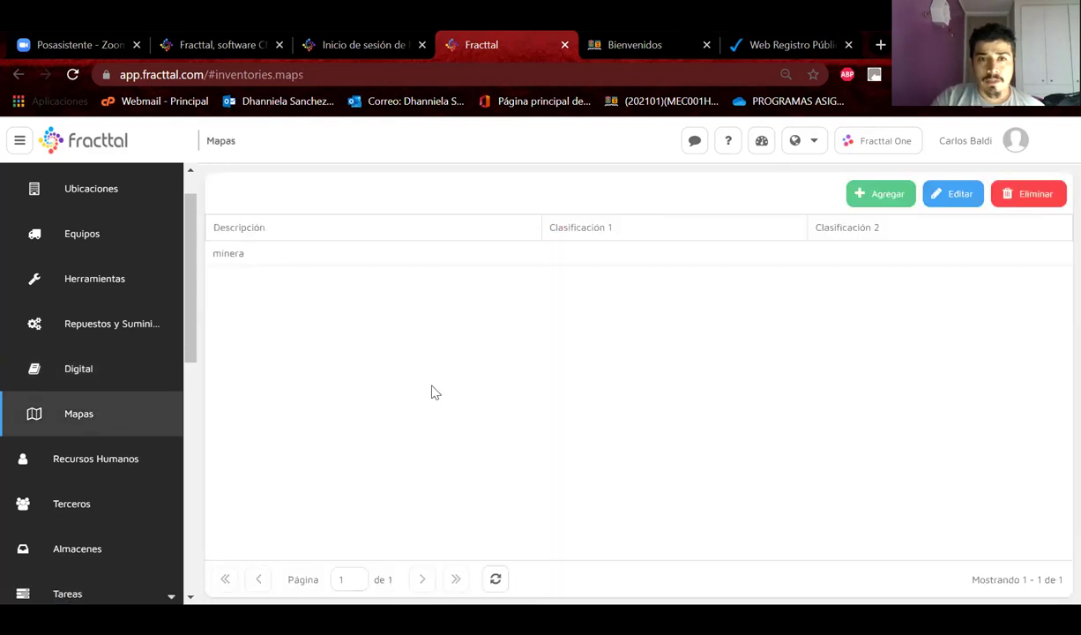
{"action": "double_click", "coordinate": [283, 257]}
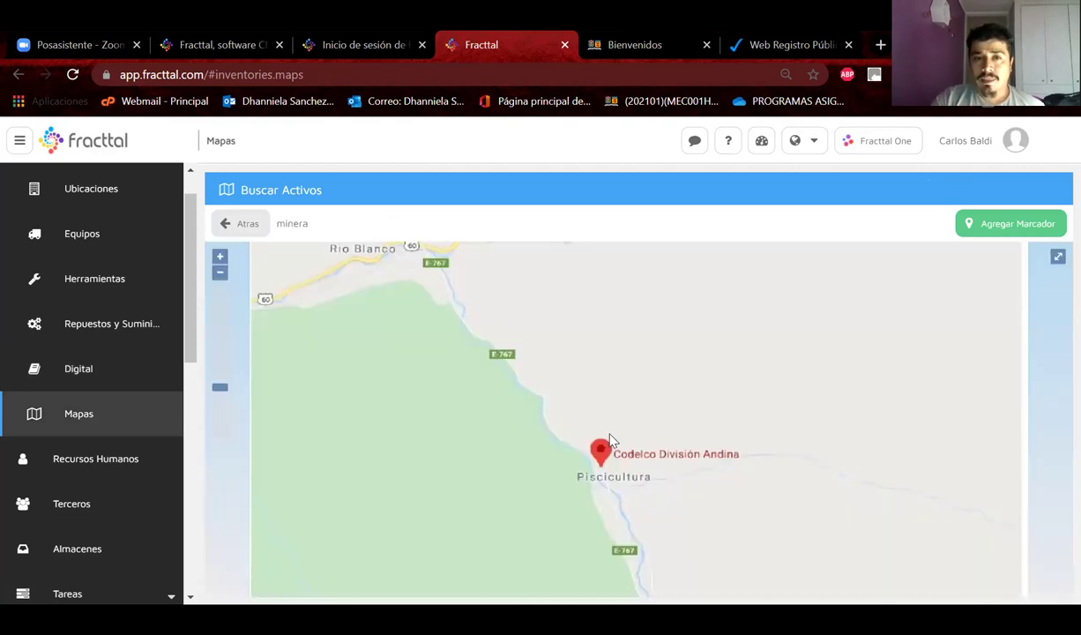
- Examine the area around the marker on the minera map and return to the map list
{"action": "scroll", "coordinate": [611, 440], "scroll_direction": "down", "scroll_amount": 1}
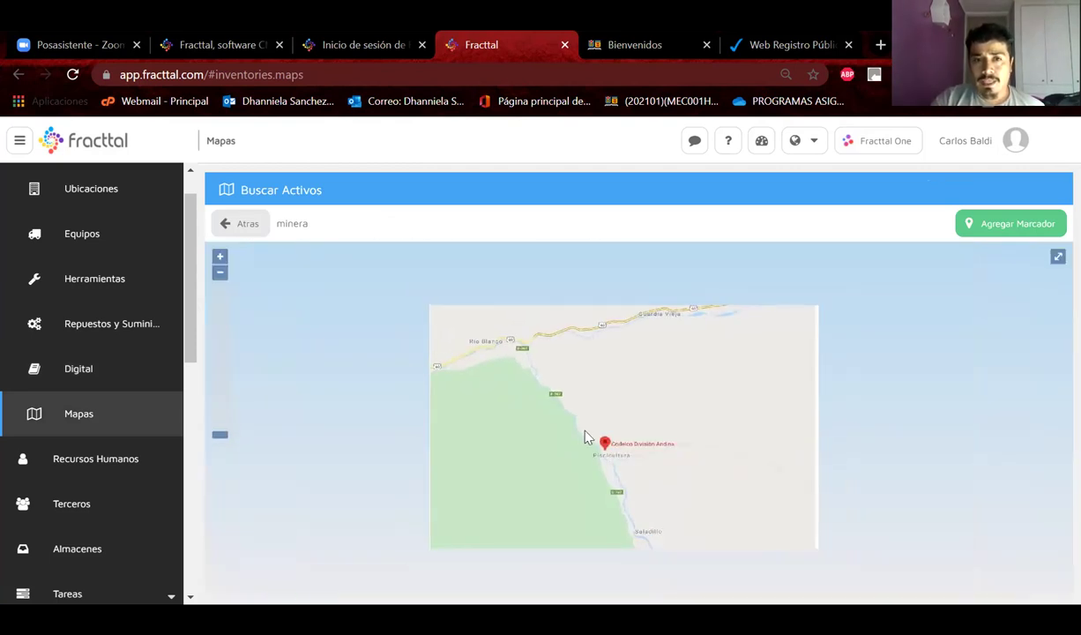
{"action": "scroll", "coordinate": [587, 436], "scroll_direction": "up", "scroll_amount": 1}
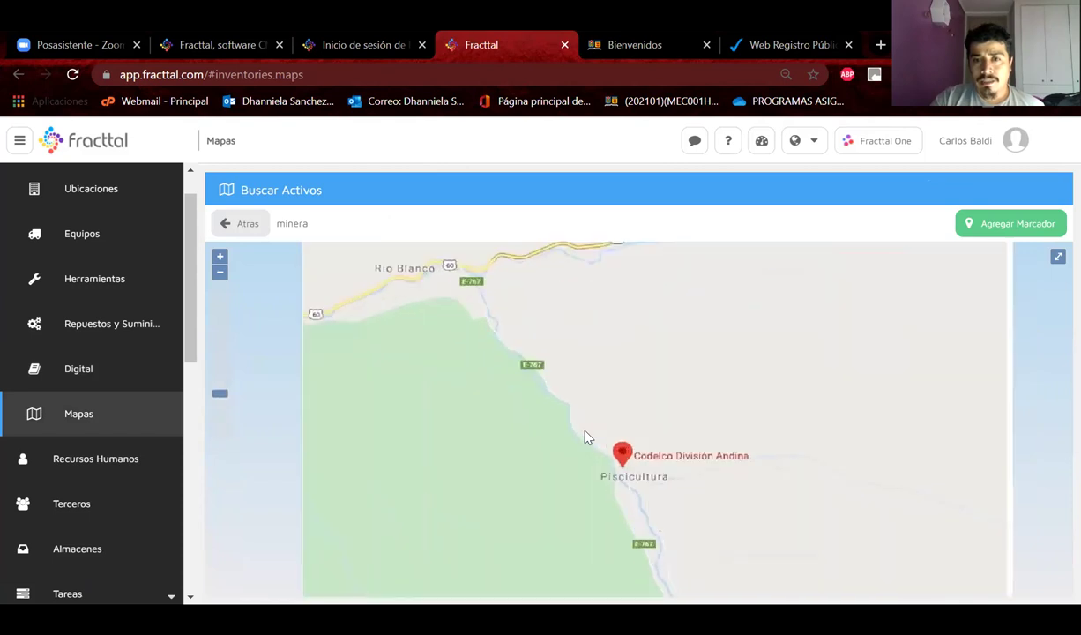
{"action": "right_click", "coordinate": [572, 478]}
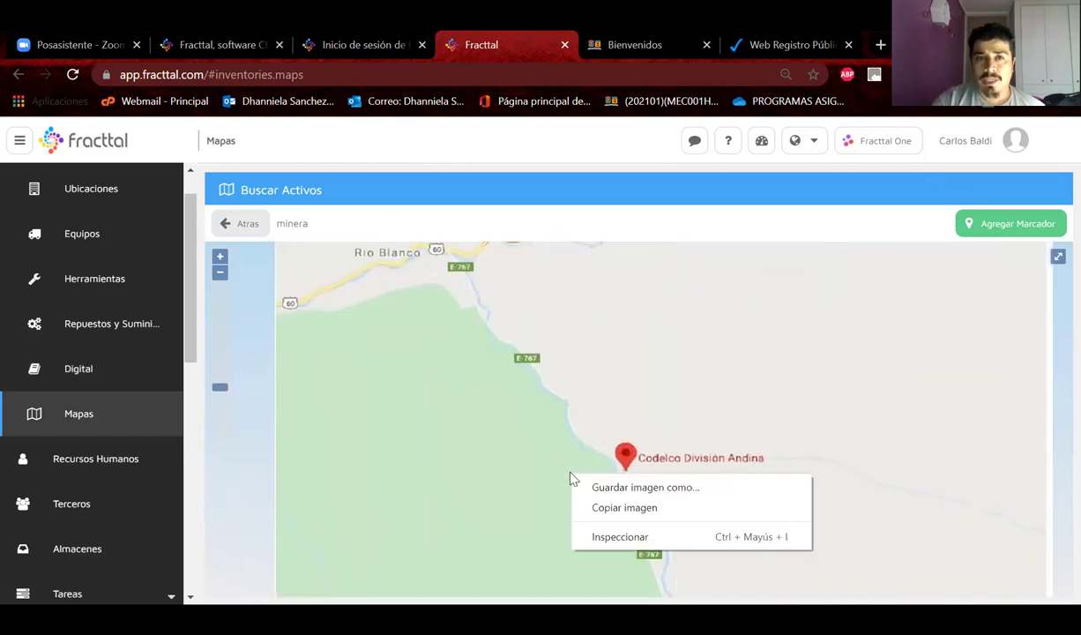
{"action": "left_click", "coordinate": [247, 227]}
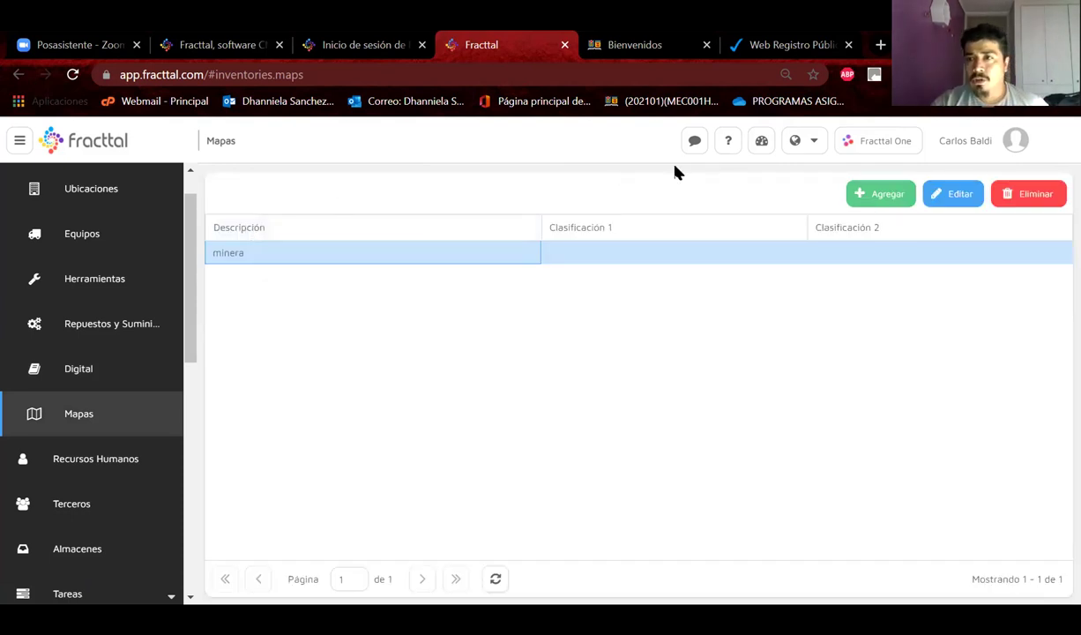
- Open a new map record, view its Clasificación 1 options, and close the form without saving
{"action": "left_click", "coordinate": [885, 196]}
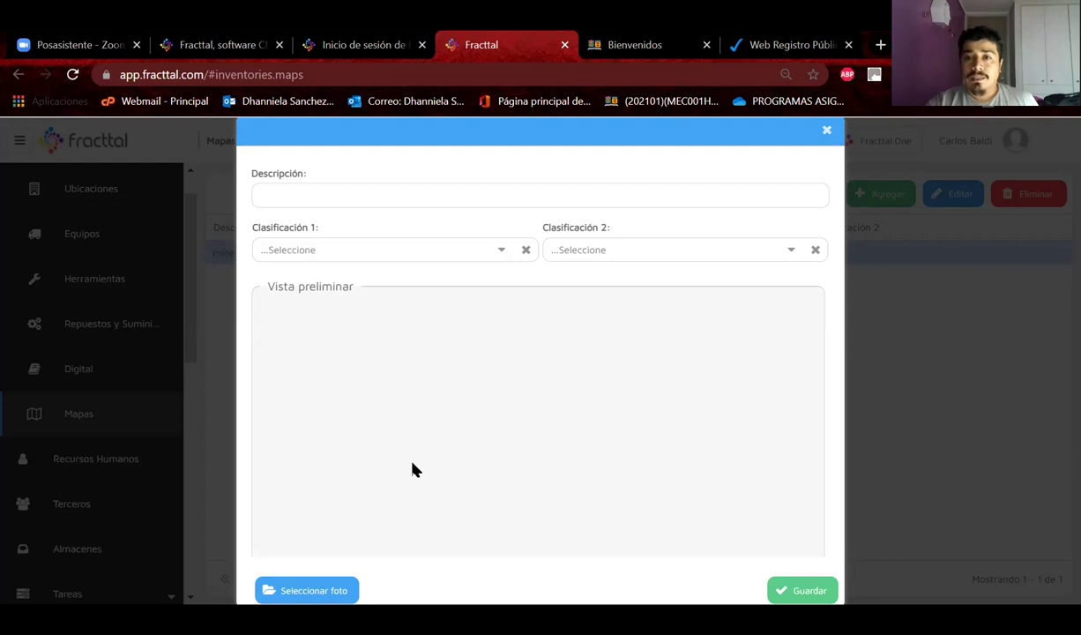
{"action": "left_click", "coordinate": [496, 255]}
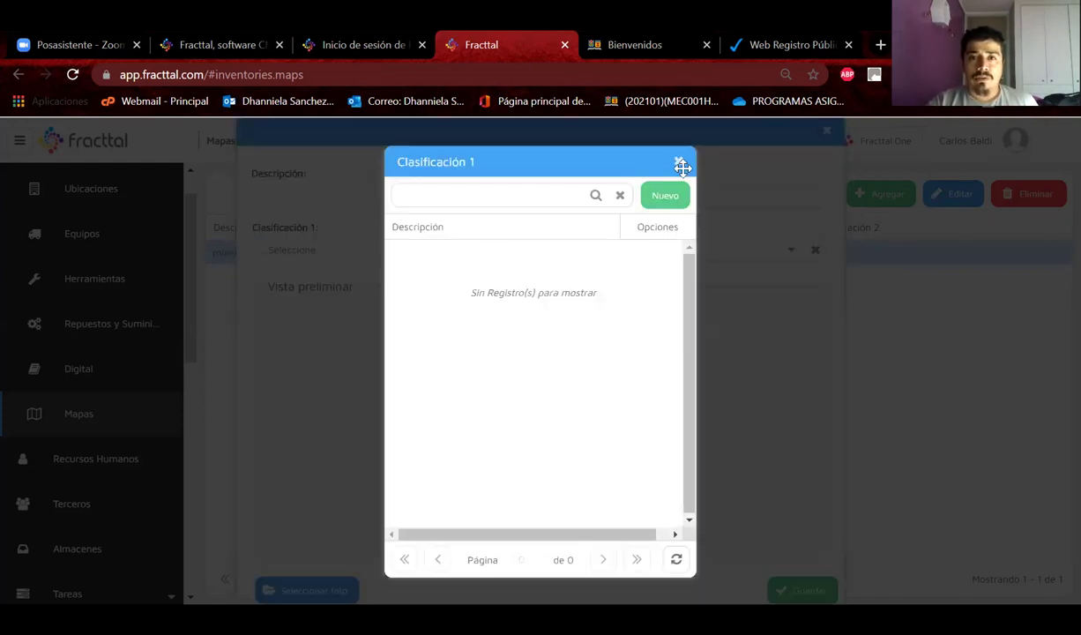
{"action": "left_click", "coordinate": [763, 166]}
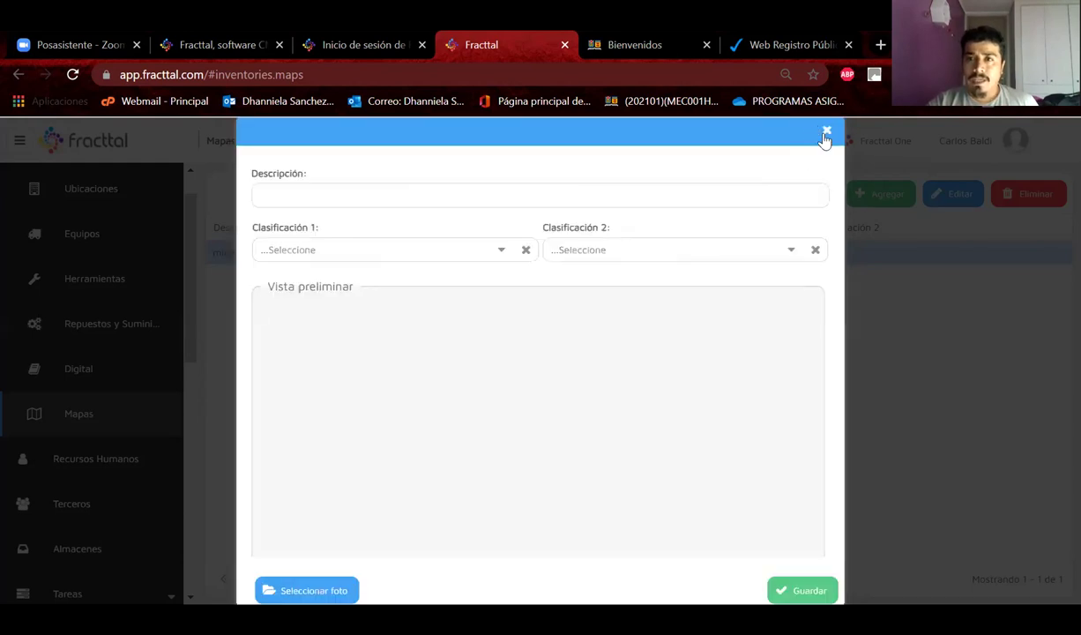
{"action": "left_click", "coordinate": [825, 132]}
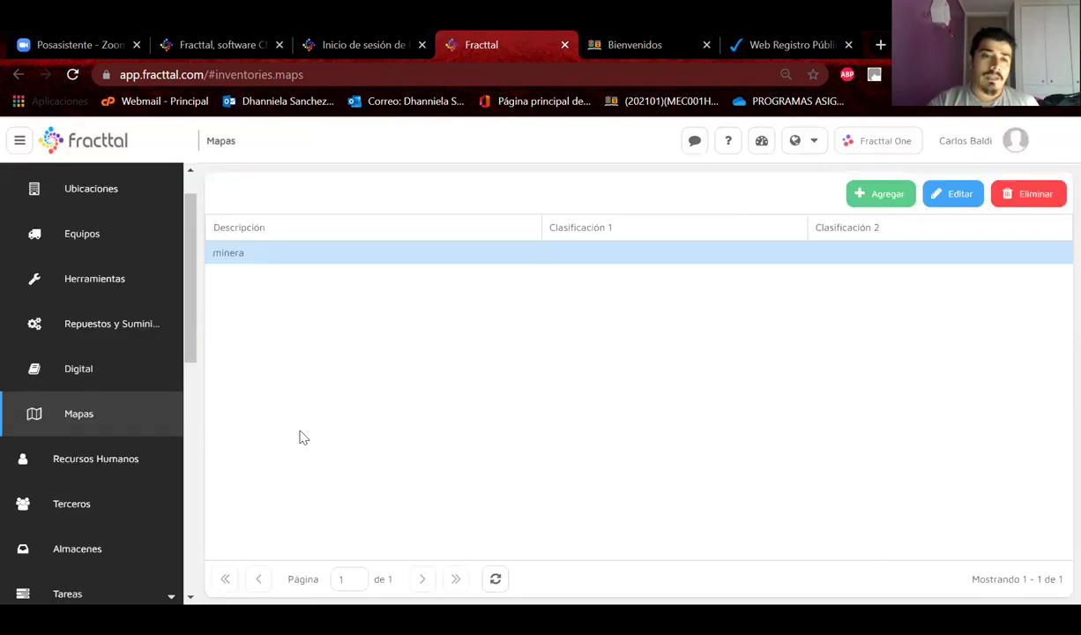
- Go to Recursos Humanos, collapse the Activos group, and look through the personnel list
{"action": "left_click", "coordinate": [123, 459]}
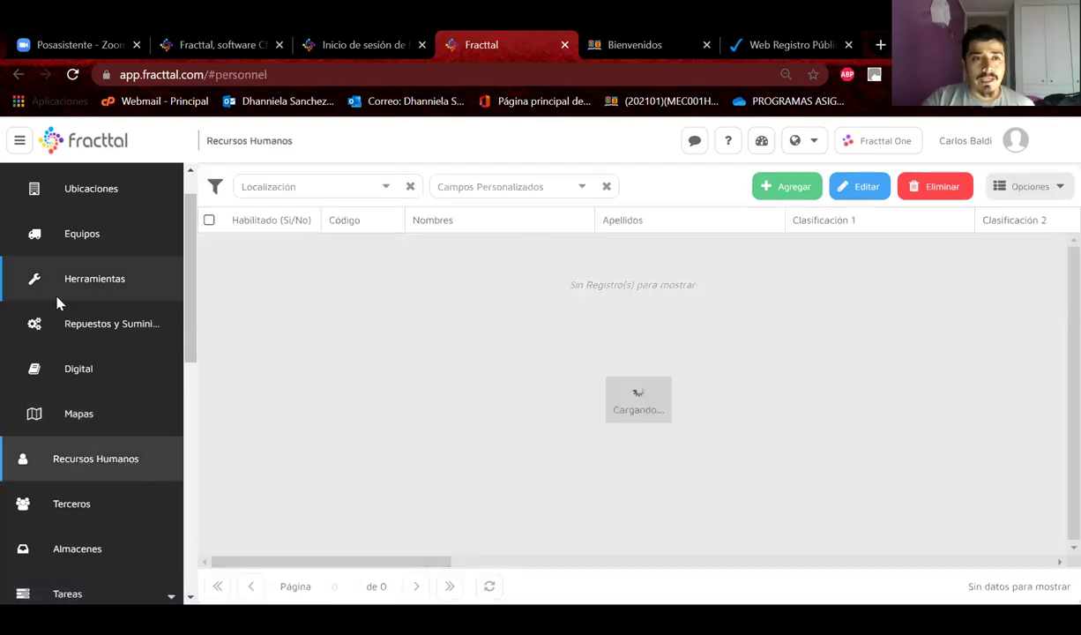
{"action": "scroll", "coordinate": [56, 302], "scroll_direction": "up", "scroll_amount": 1}
{"action": "left_click", "coordinate": [91, 199]}
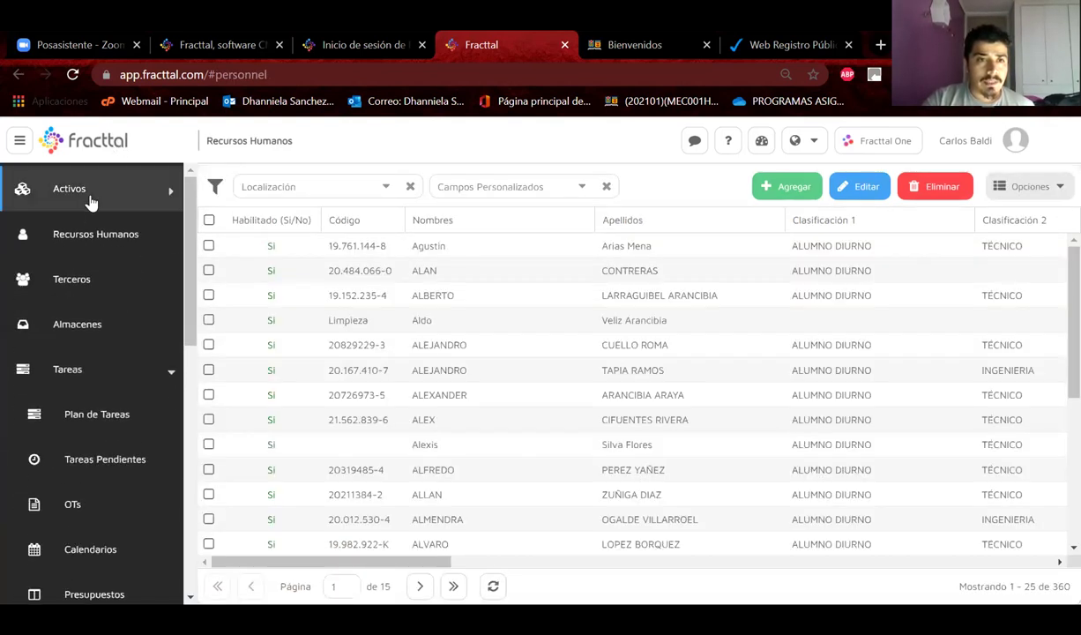
{"action": "left_click", "coordinate": [64, 236]}
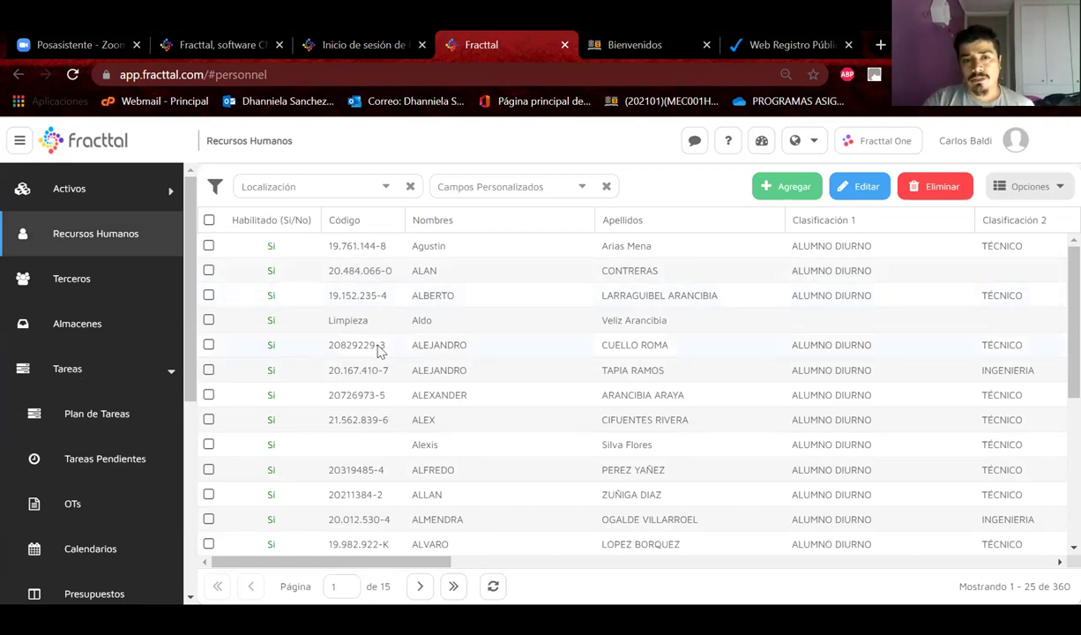
{"action": "scroll", "coordinate": [368, 344], "scroll_direction": "down", "scroll_amount": 3}
{"action": "scroll", "coordinate": [396, 349], "scroll_direction": "up", "scroll_amount": 1}
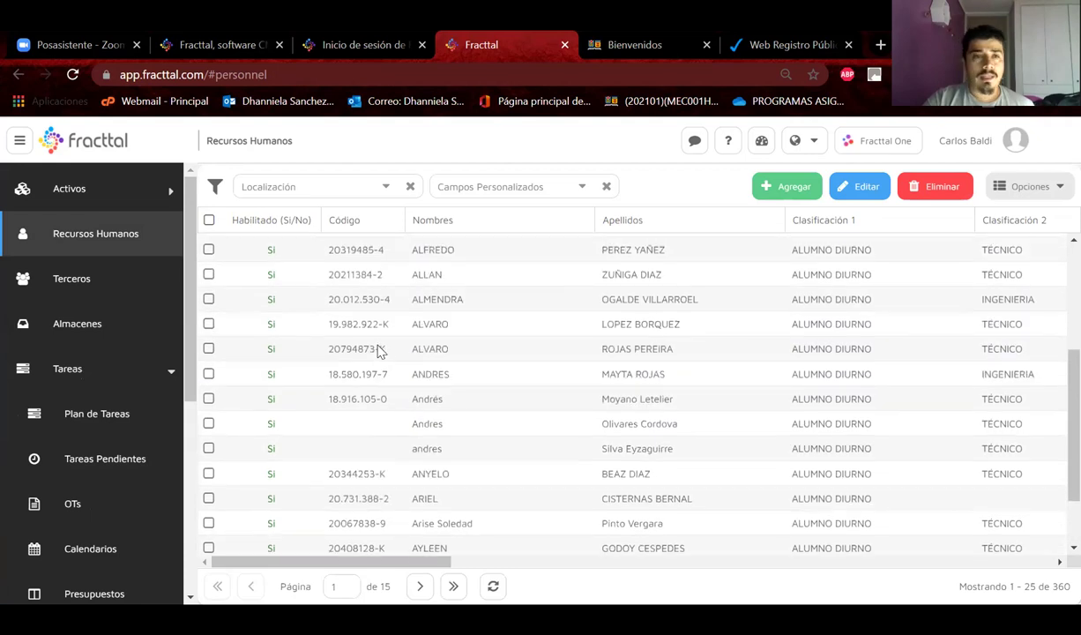
- Open the ALUMNO DIURNO, INGENIERIA record with the surname in capitals and examine its General fields, highlighting part of the Localización value
{"action": "left_click", "coordinate": [672, 302]}
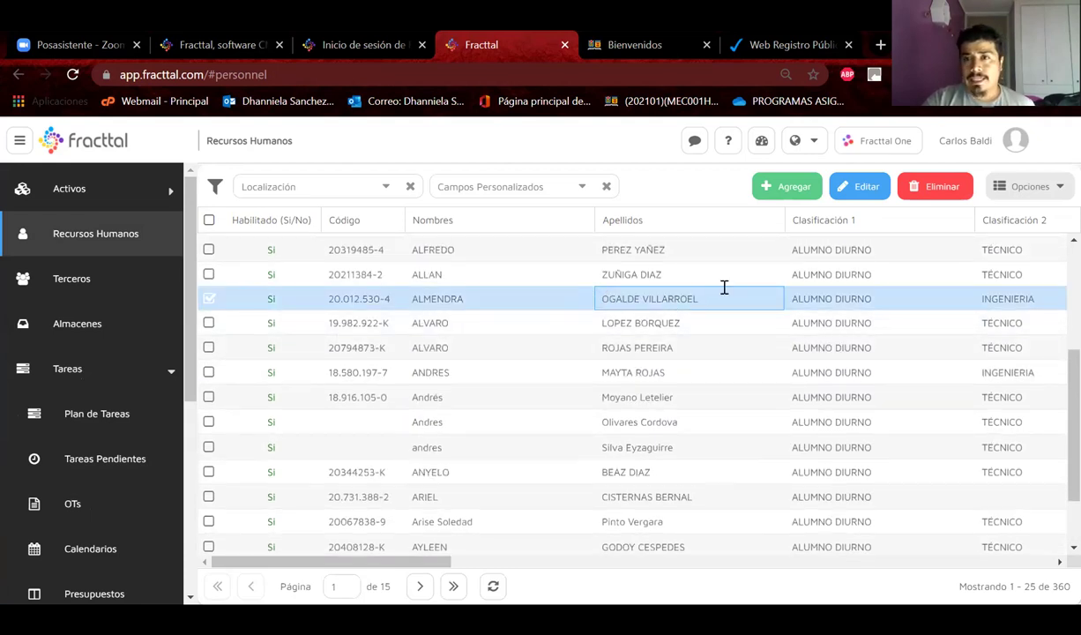
{"action": "double_click", "coordinate": [710, 295]}
{"action": "scroll", "coordinate": [706, 349], "scroll_direction": "down", "scroll_amount": 3}
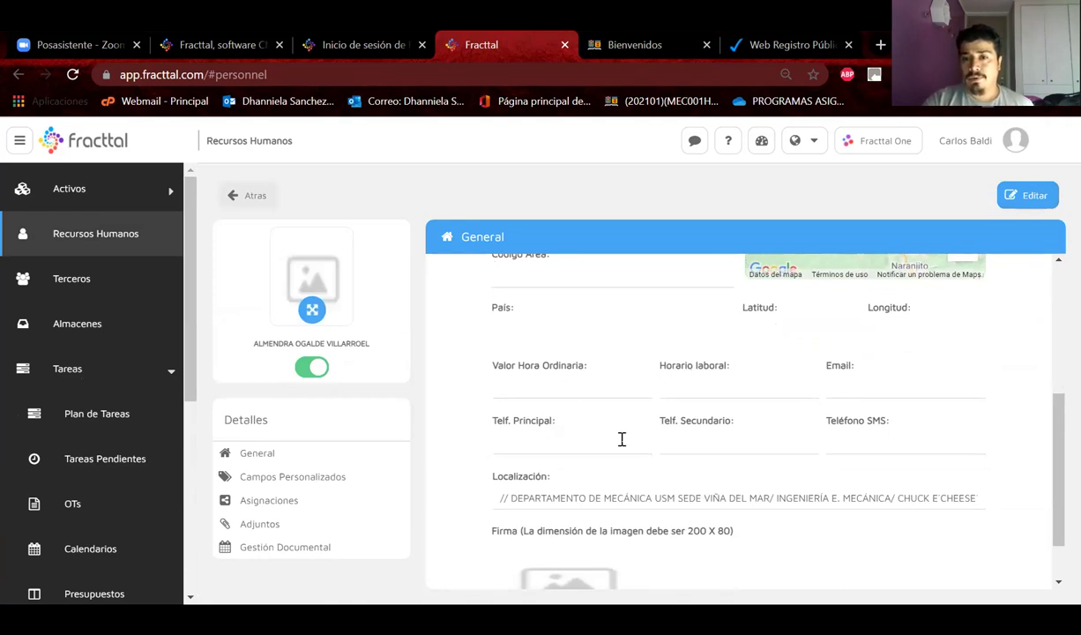
{"action": "scroll", "coordinate": [622, 438], "scroll_direction": "up", "scroll_amount": 1}
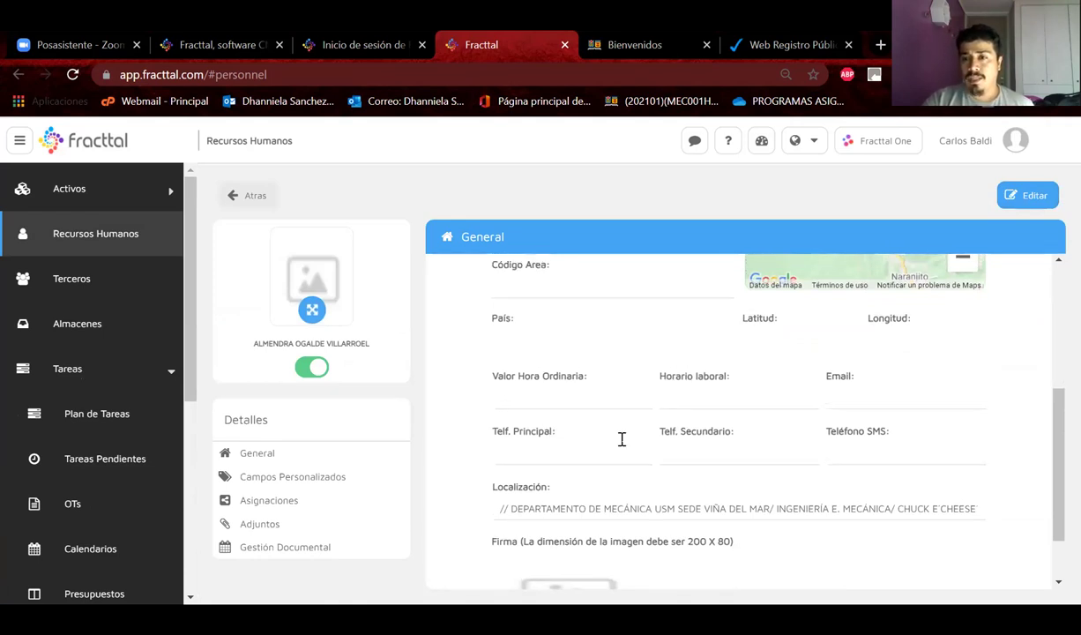
{"action": "right_click", "coordinate": [811, 484]}
{"action": "left_click", "coordinate": [809, 486]}
{"action": "left_click_drag", "start_coordinate": [890, 509], "coordinate": [916, 513]}
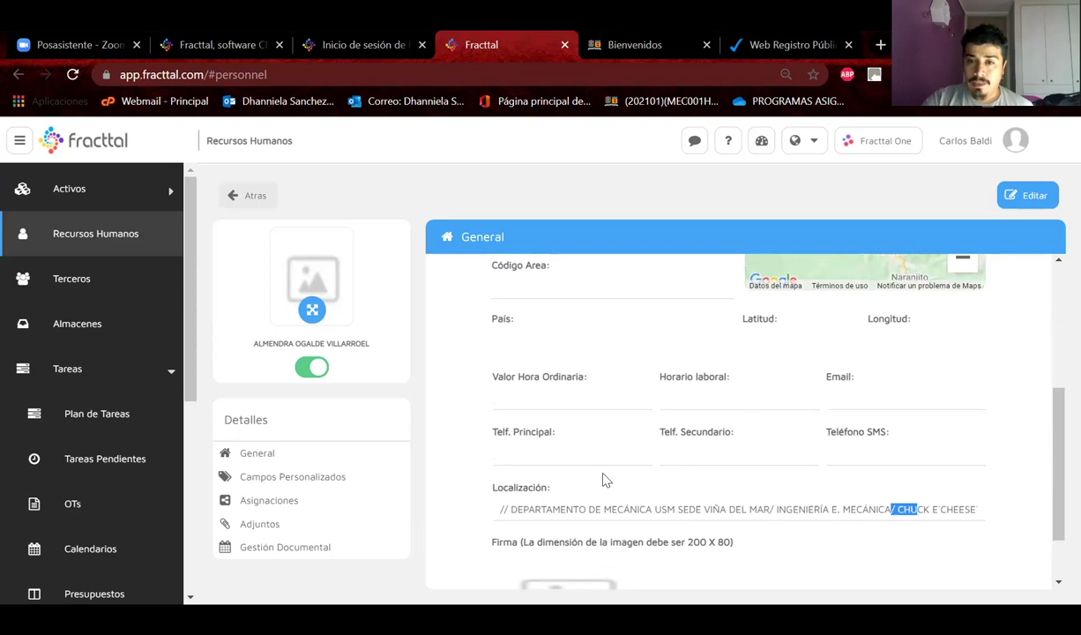
{"action": "scroll", "coordinate": [621, 438], "scroll_direction": "up", "scroll_amount": 5}
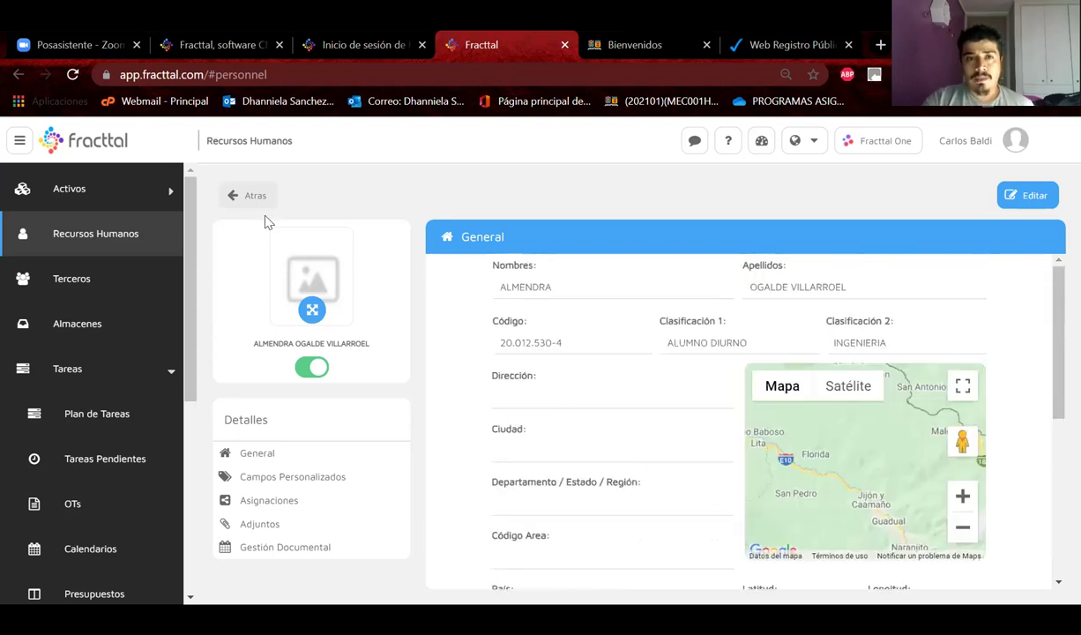
{"action": "scroll", "coordinate": [596, 317], "scroll_direction": "down", "scroll_amount": 1}
{"action": "scroll", "coordinate": [595, 317], "scroll_direction": "up", "scroll_amount": 1}
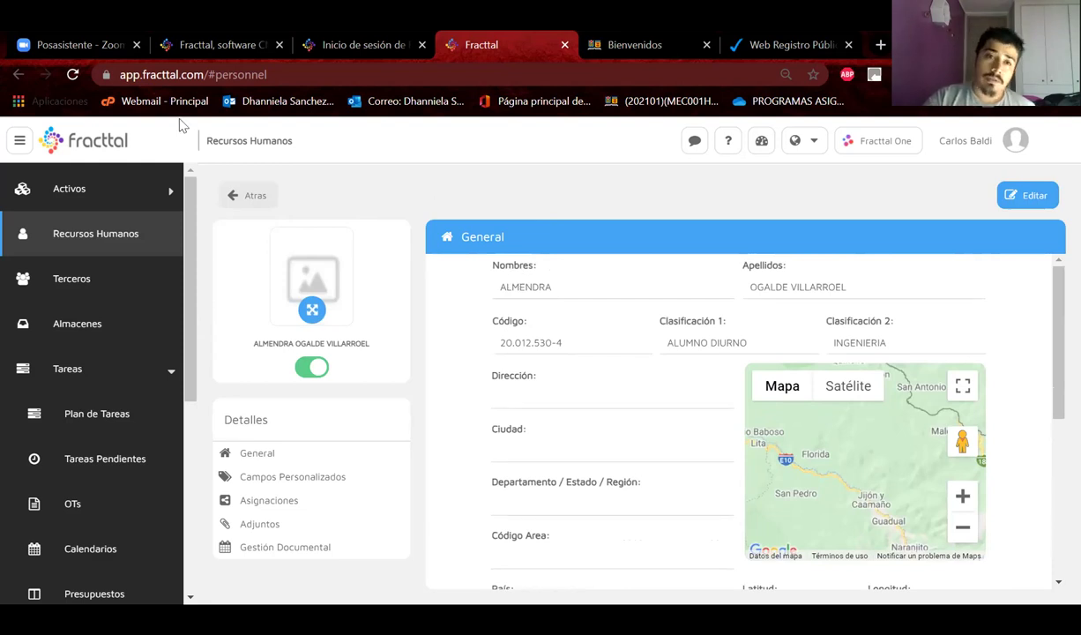
- Return to the personnel list and look back over its first records
{"action": "left_click", "coordinate": [247, 195]}
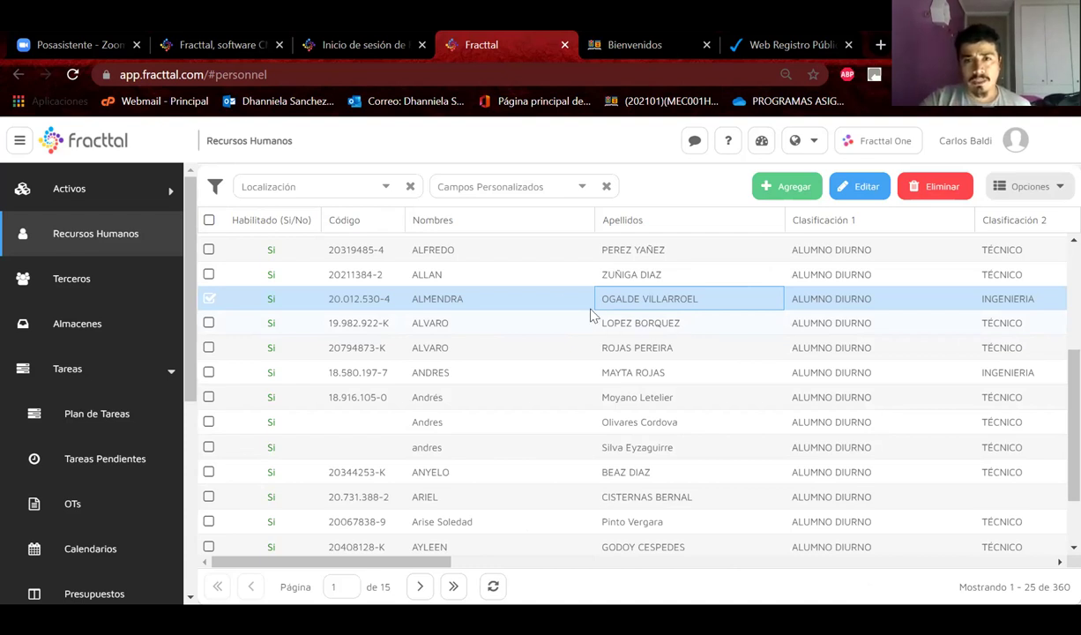
{"action": "left_click", "coordinate": [464, 300]}
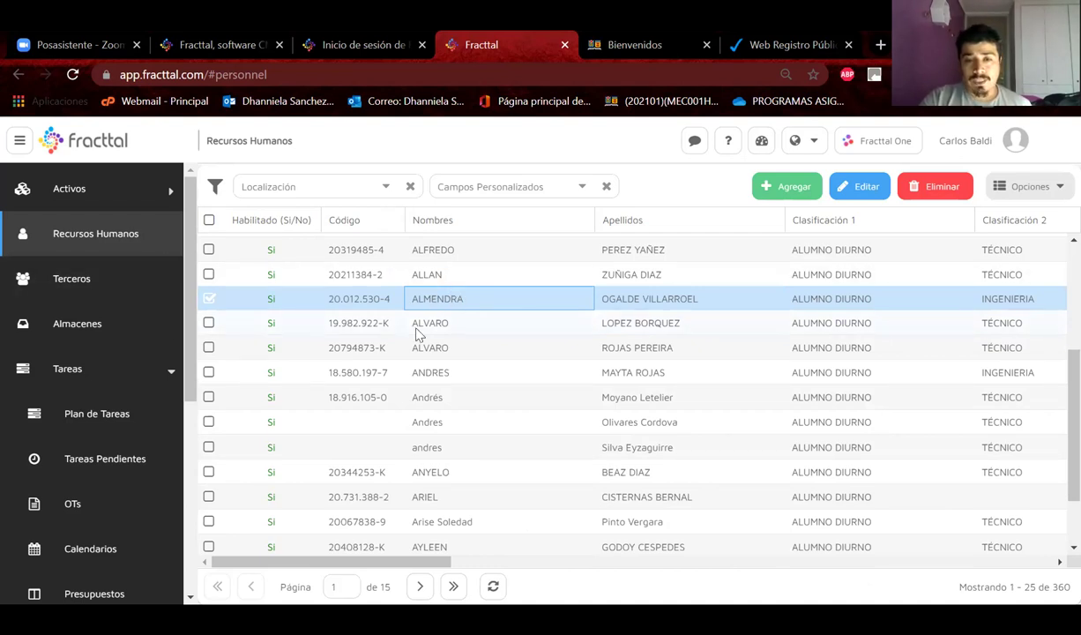
{"action": "scroll", "coordinate": [418, 333], "scroll_direction": "down", "scroll_amount": 1}
{"action": "scroll", "coordinate": [418, 333], "scroll_direction": "up", "scroll_amount": 3}
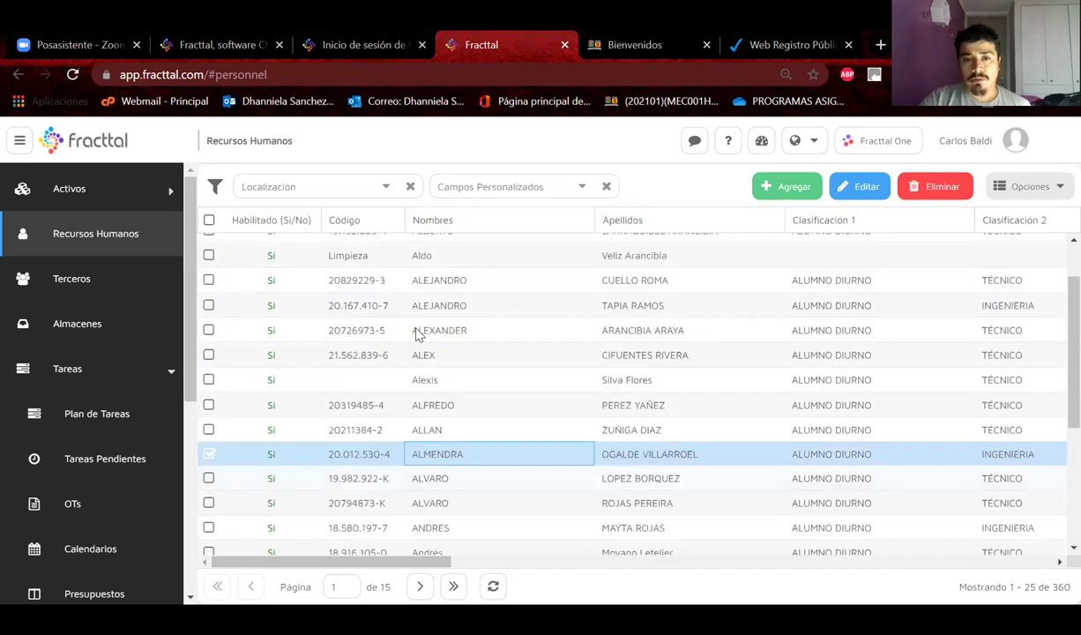
{"action": "scroll", "coordinate": [418, 333], "scroll_direction": "up", "scroll_amount": 1}
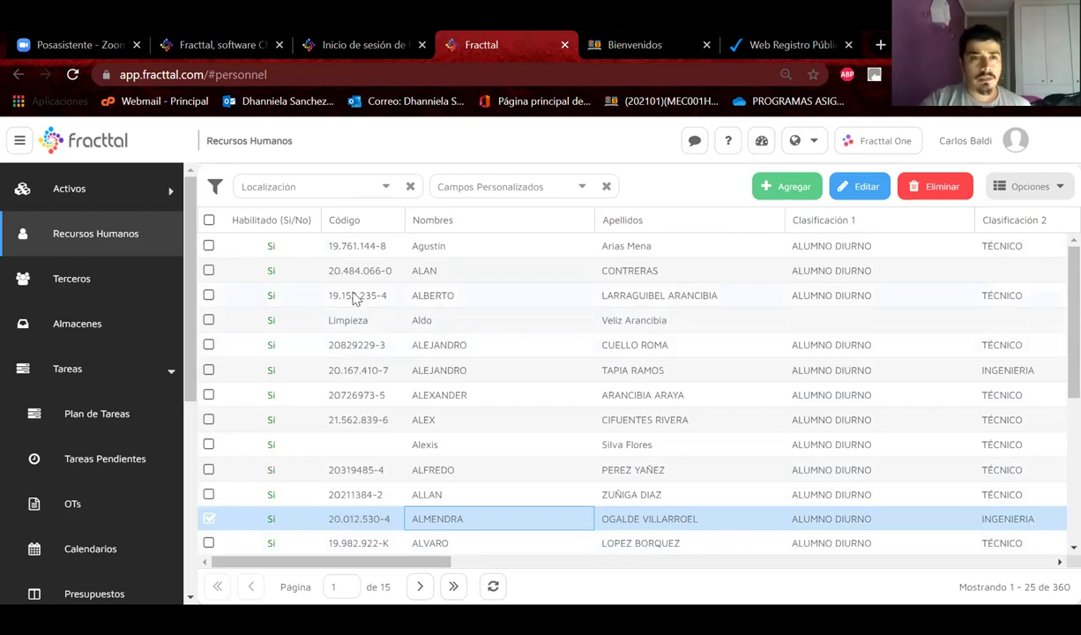
- View the Terceros list, and go to Almacenes to look through the warehouses, selecting Almacen Piddo
{"action": "left_click", "coordinate": [102, 286]}
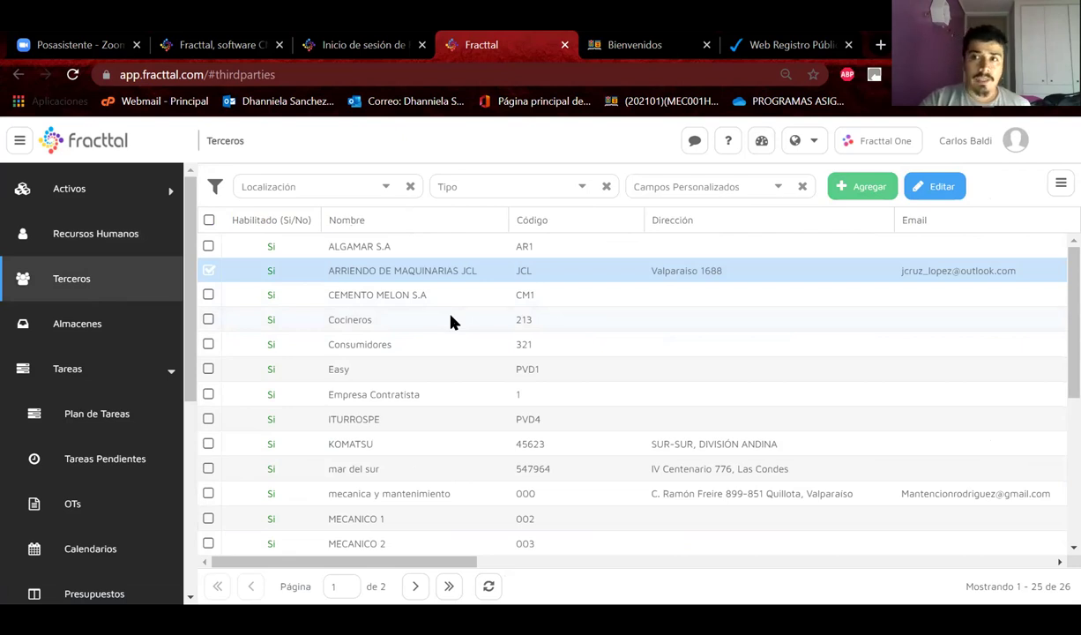
{"action": "left_click", "coordinate": [92, 323]}
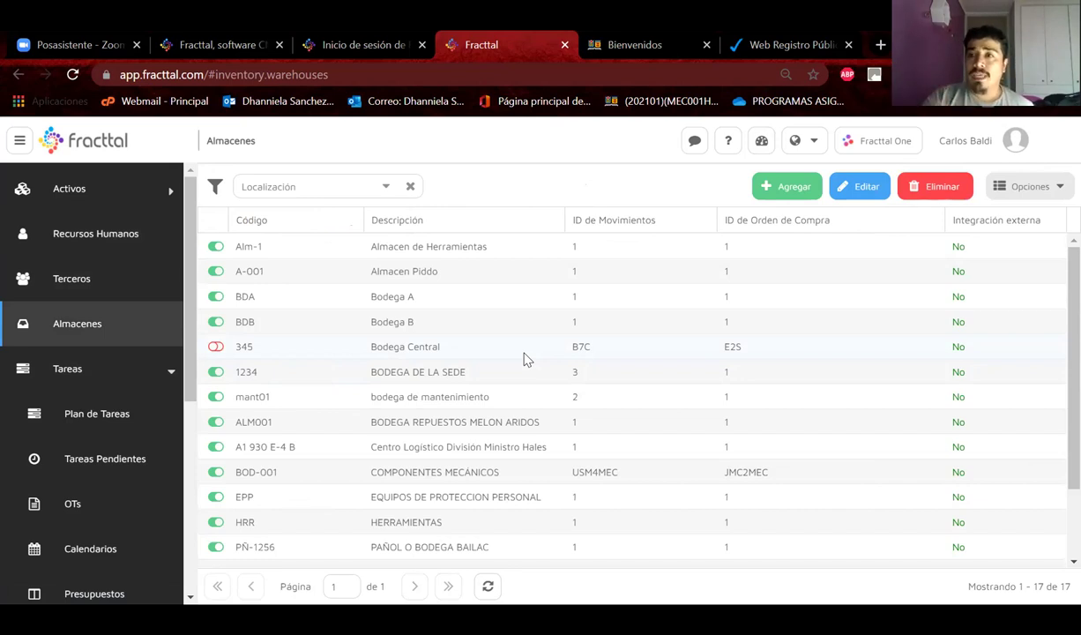
{"action": "left_click", "coordinate": [550, 283]}
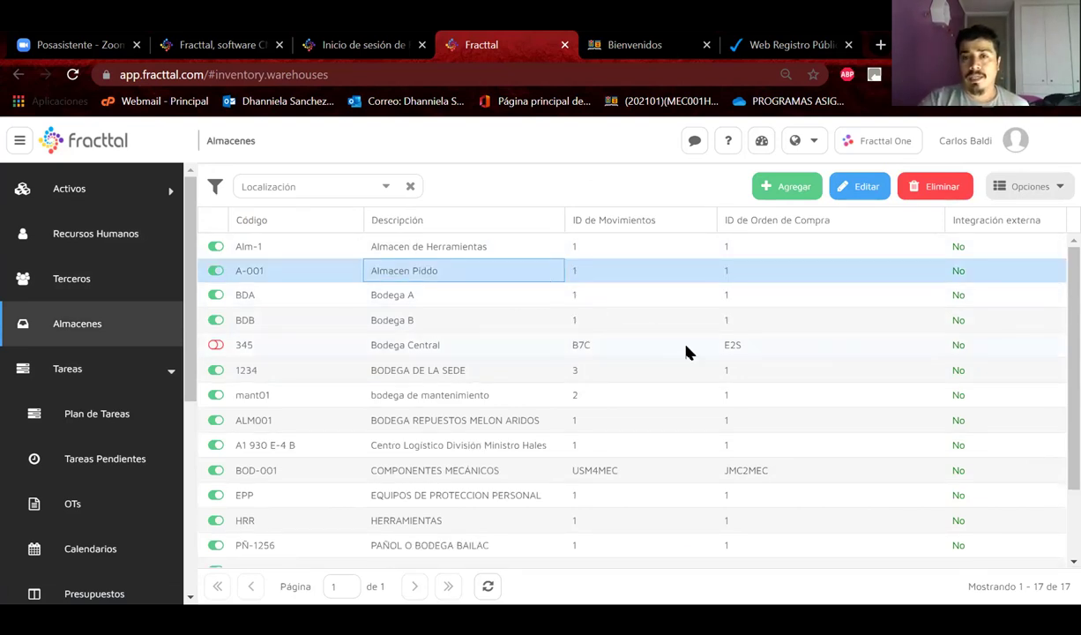
{"action": "scroll", "coordinate": [683, 351], "scroll_direction": "down", "scroll_amount": 3}
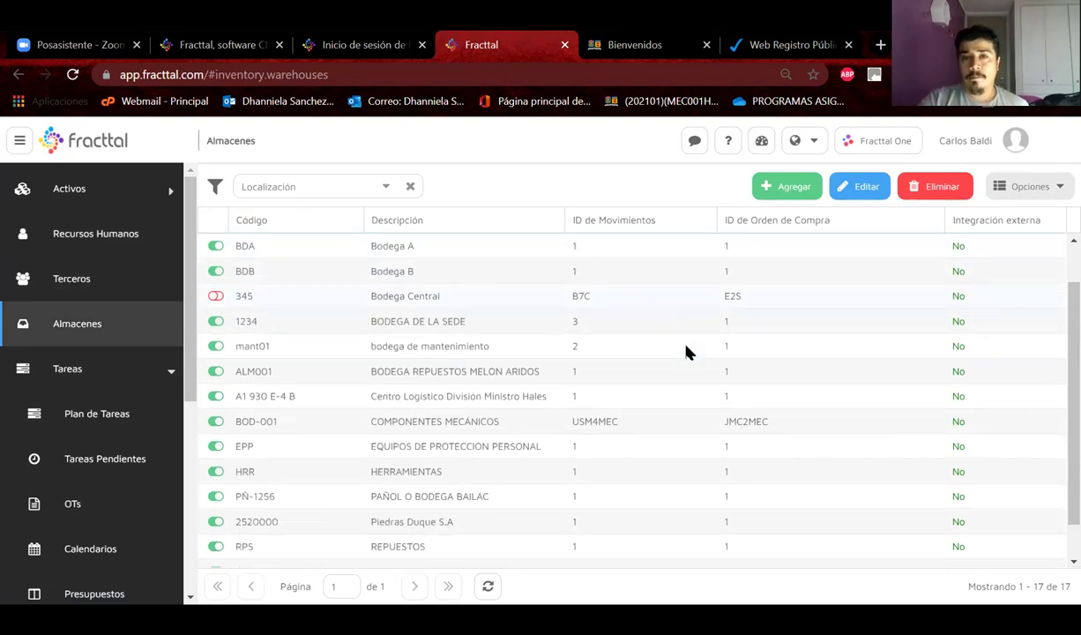
- Go to the Plan de Tareas list in the Tareas module
{"action": "left_click", "coordinate": [78, 370]}
{"action": "left_click", "coordinate": [78, 372]}
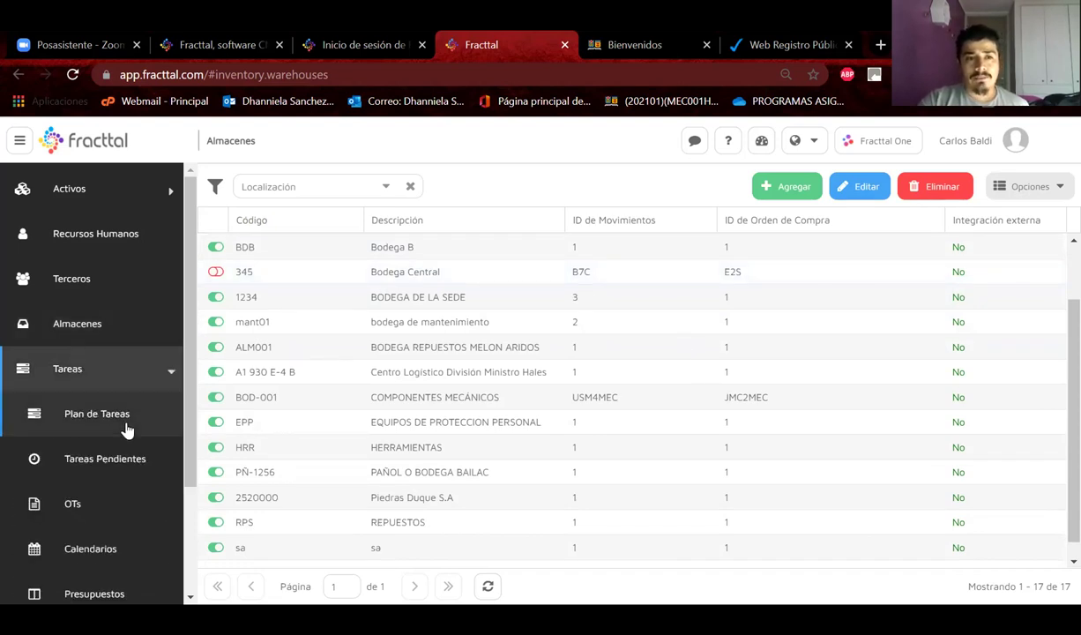
{"action": "right_click", "coordinate": [128, 427]}
{"action": "left_click", "coordinate": [114, 423]}
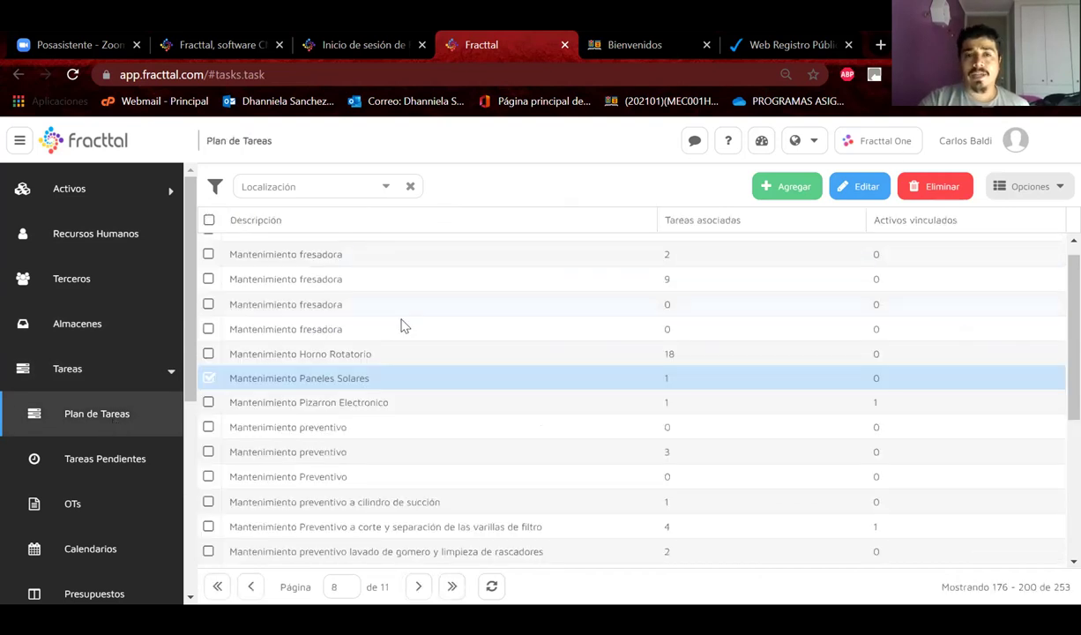
- Start a new task plan, try the descriptions EJEMPLO and CHANCADOR, and close the form without saving
{"action": "left_click", "coordinate": [793, 187]}
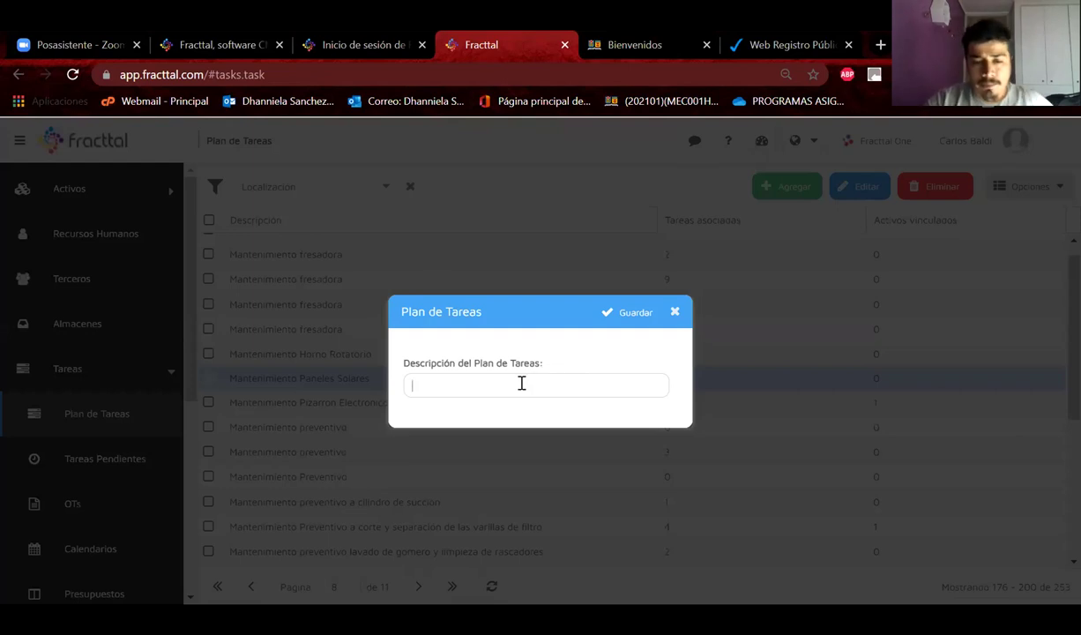
{"action": "type", "text": "ejemplo"}
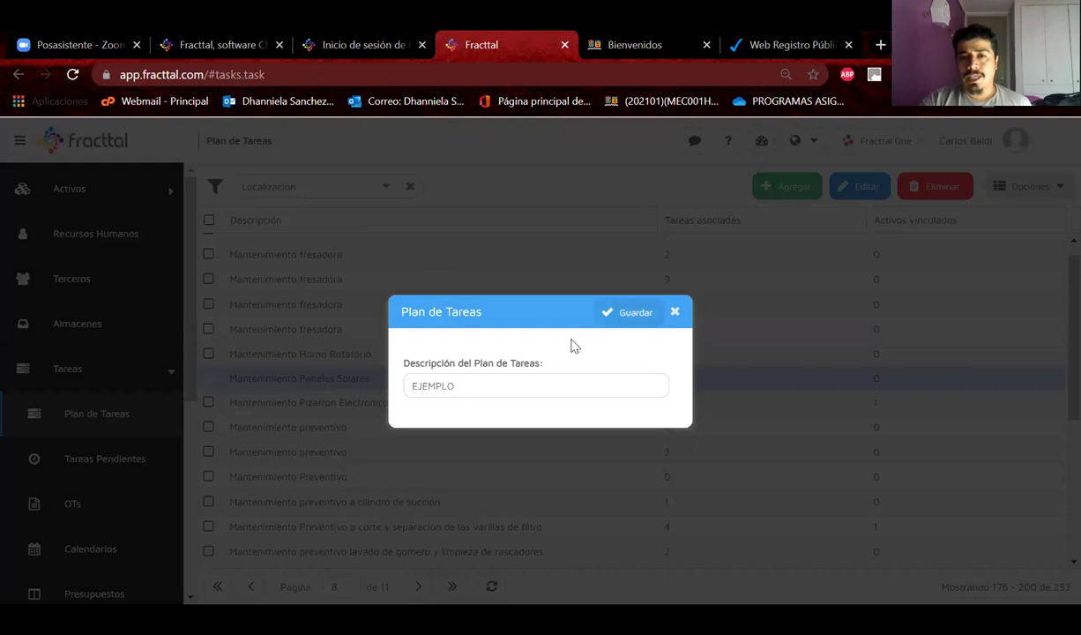
{"action": "left_click_drag", "start_coordinate": [463, 386], "coordinate": [401, 394]}
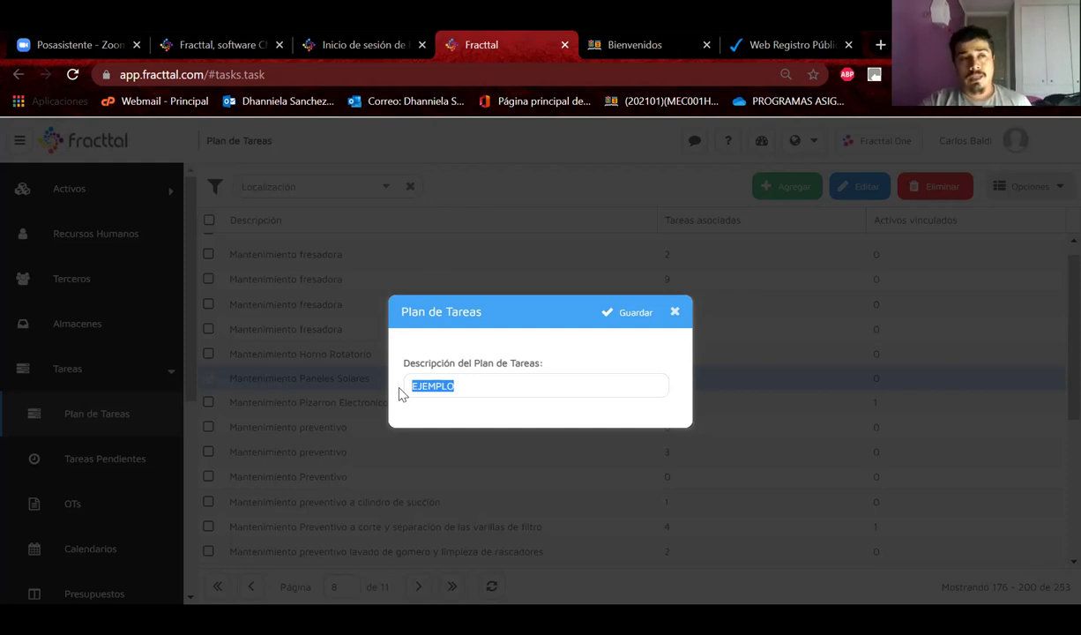
{"action": "key", "text": "BackSpace"}
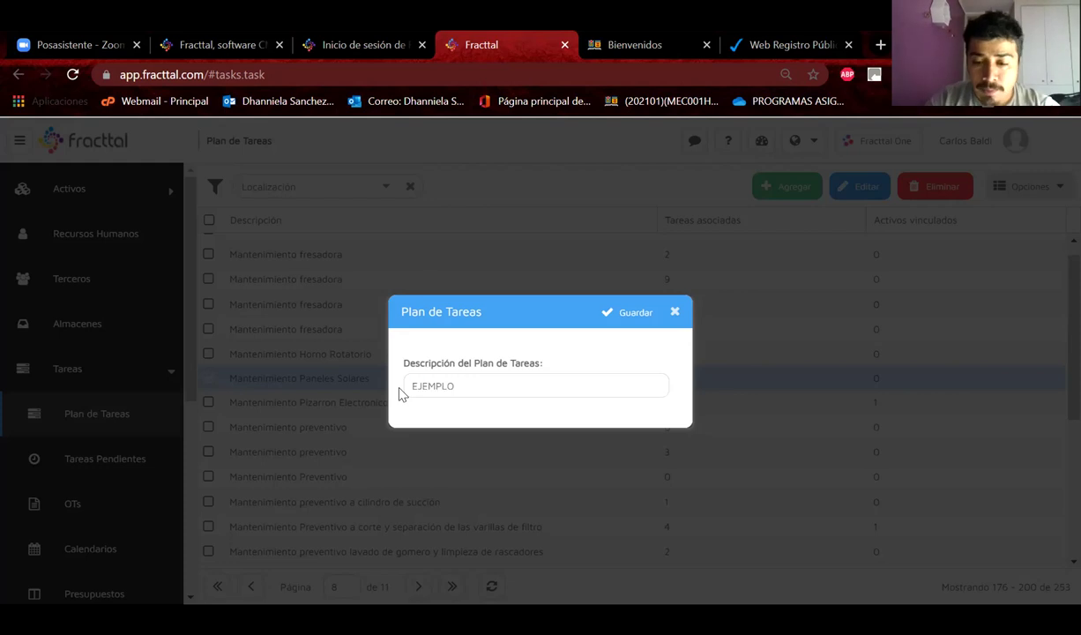
{"action": "key", "text": "ctrl+z"}
{"action": "left_click_drag", "start_coordinate": [458, 386], "coordinate": [359, 388]}
{"action": "type", "text": "CHANCADOR"}
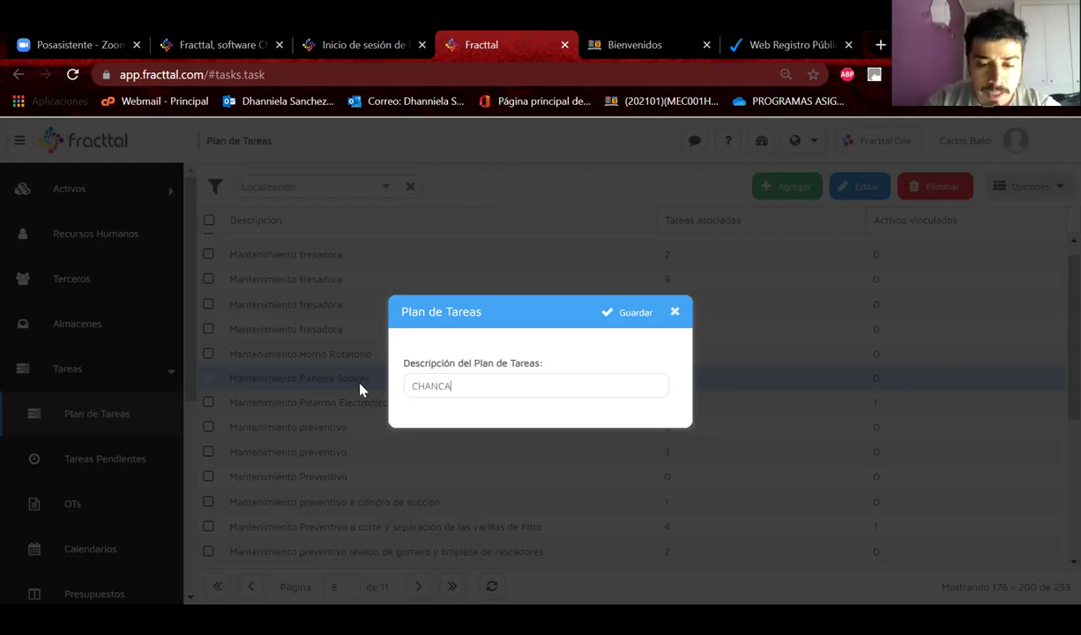
{"action": "left_click_drag", "start_coordinate": [477, 385], "coordinate": [403, 388]}
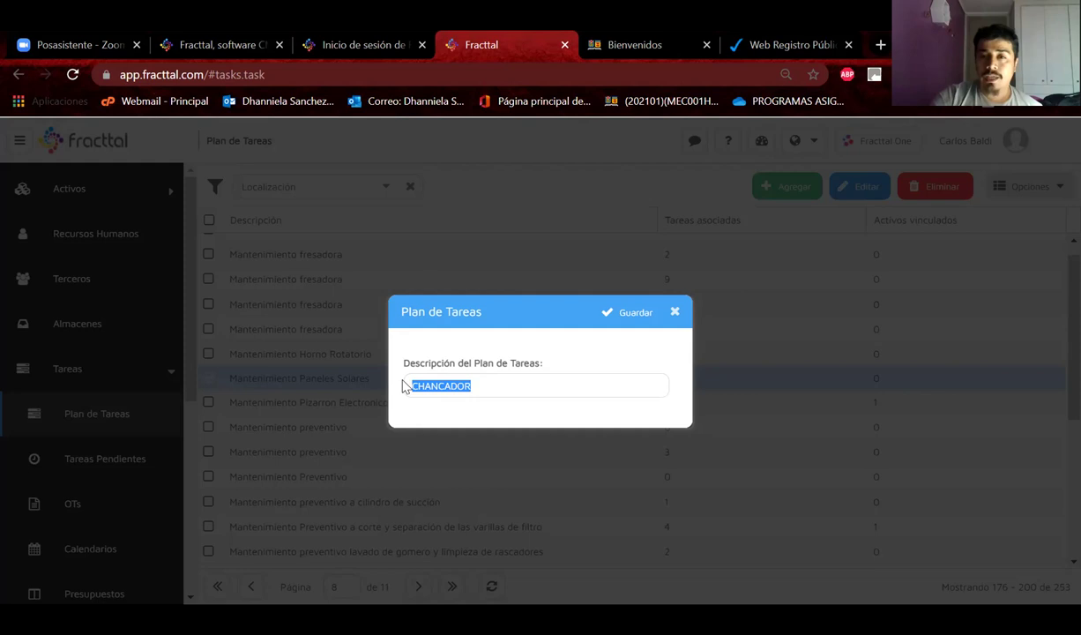
{"action": "left_click", "coordinate": [676, 318]}
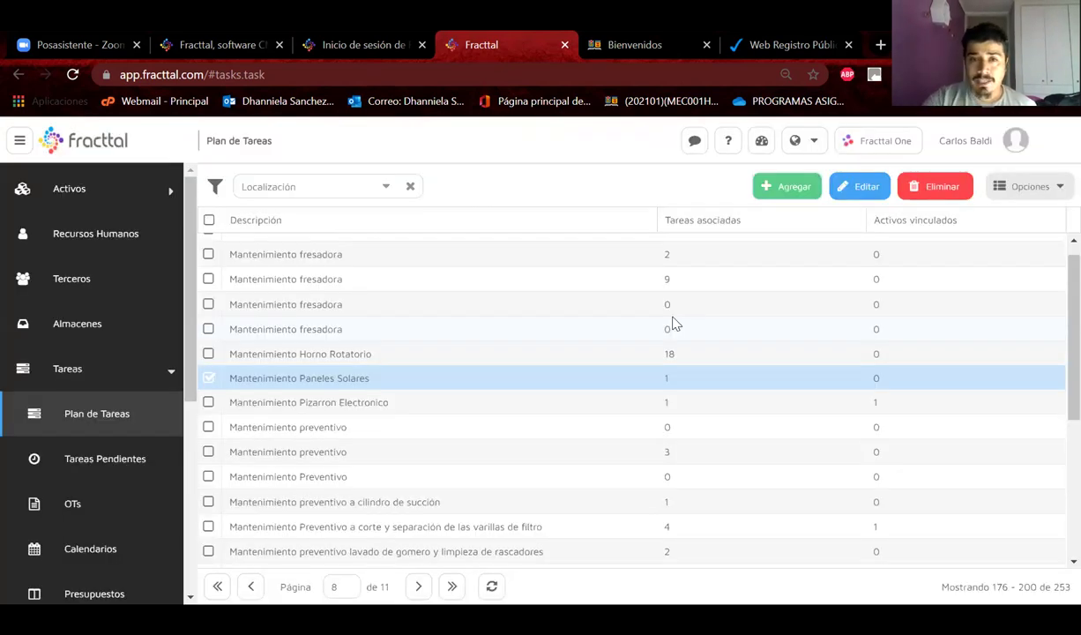
- Open the selected Mantenimiento fresadora plan that has no associated tasks and rename it Fresadora
{"action": "left_click", "coordinate": [441, 326]}
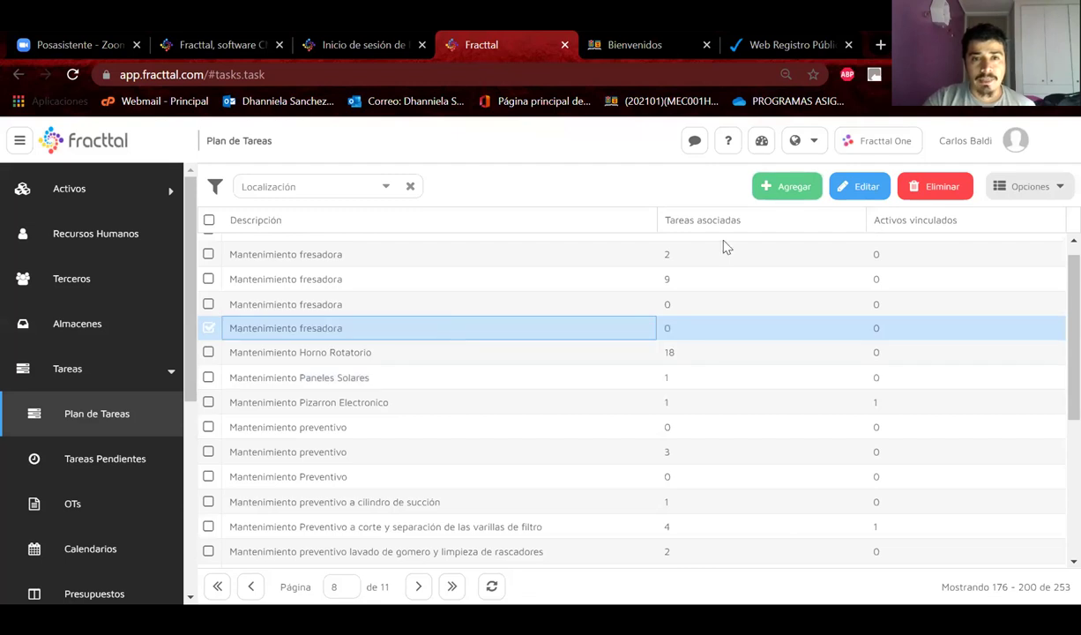
{"action": "double_click", "coordinate": [734, 328]}
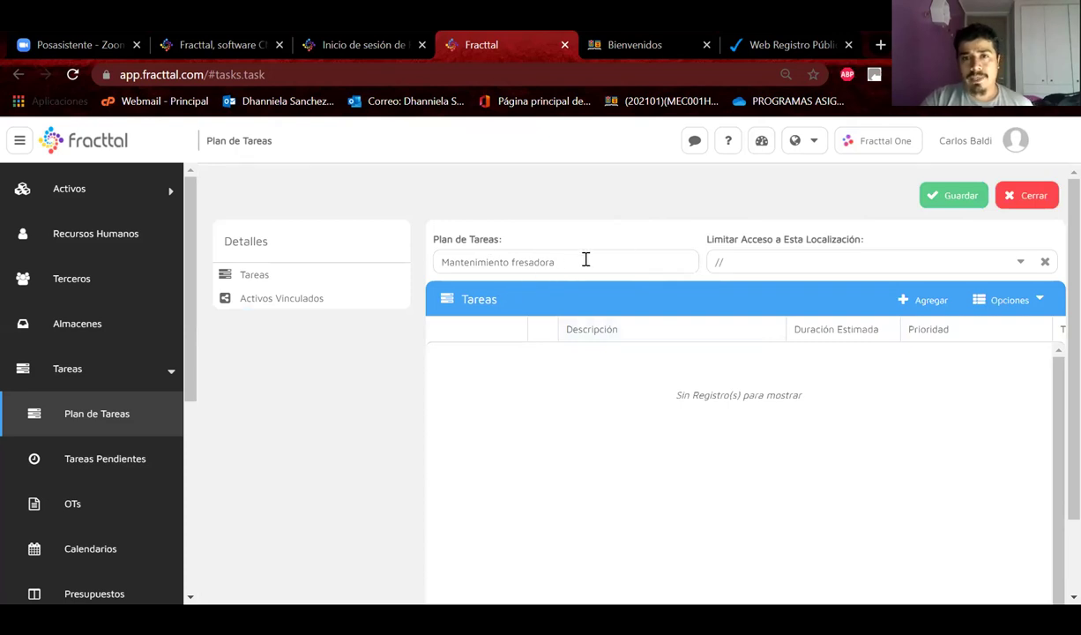
{"action": "double_click", "coordinate": [481, 262]}
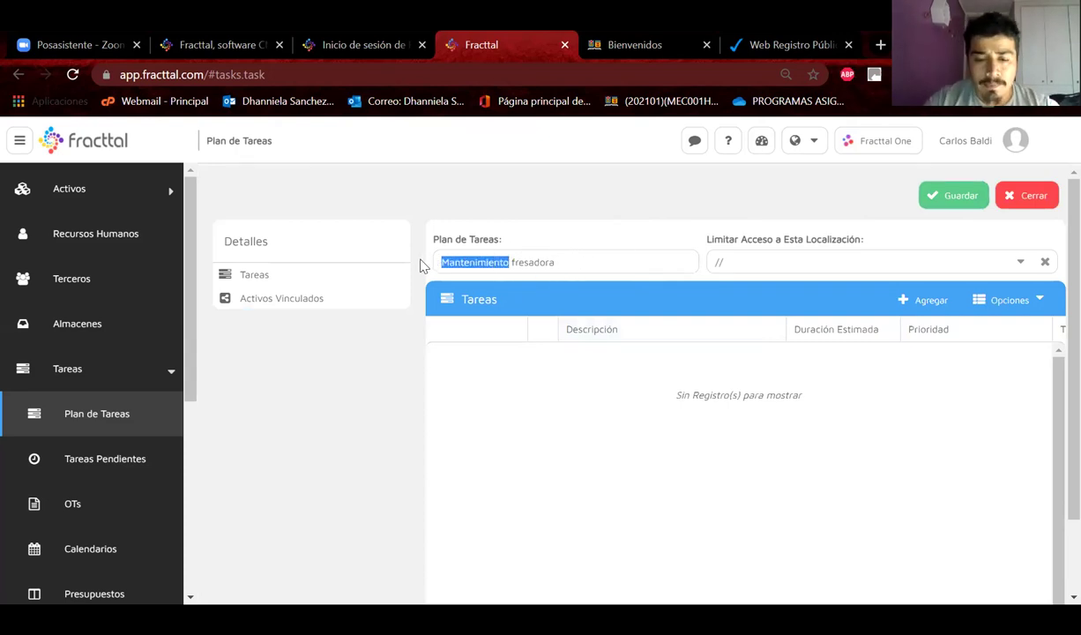
{"action": "key", "text": "BackSpace"}
{"action": "type", "text": "F"}
{"action": "key", "text": "Delete"}
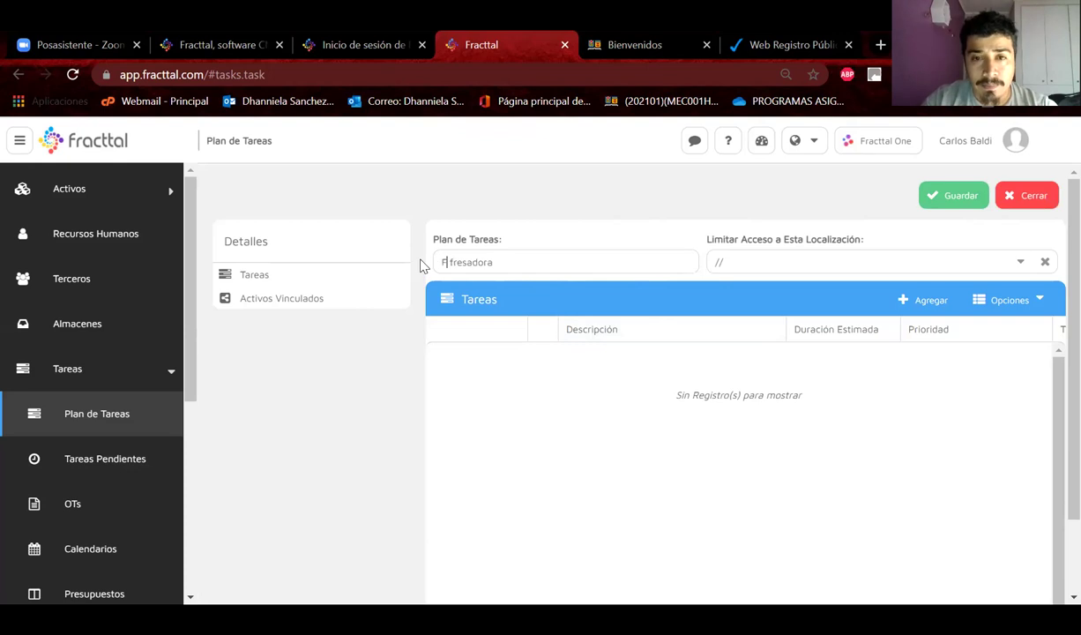
{"action": "key", "text": "Delete"}
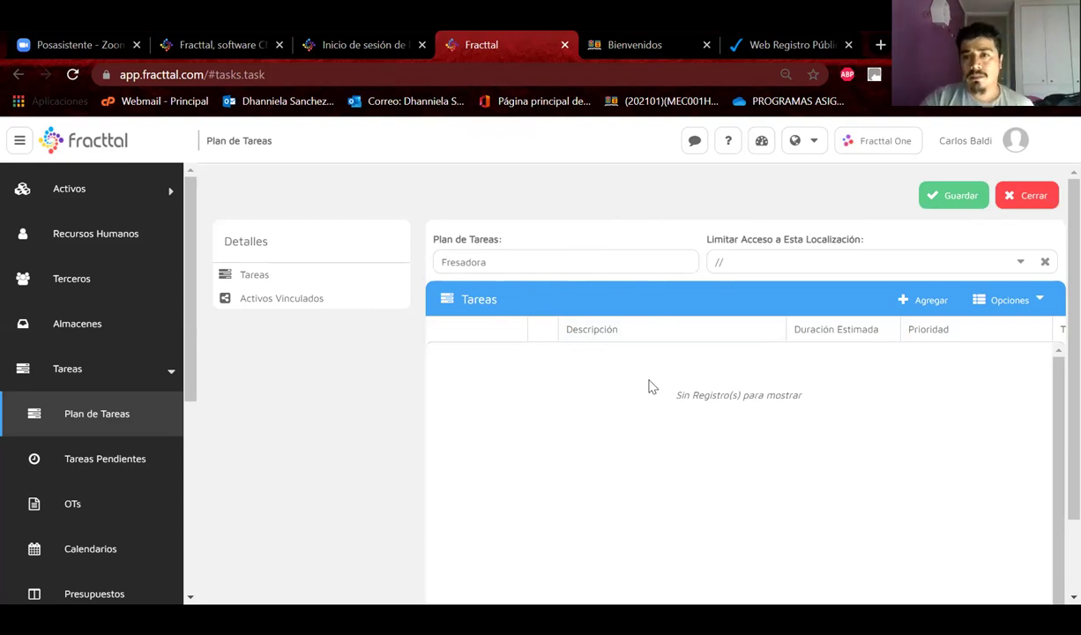
- View the locations available for limiting access to the Fresadora plan, and close the list without choosing one
{"action": "right_click", "coordinate": [1019, 266]}
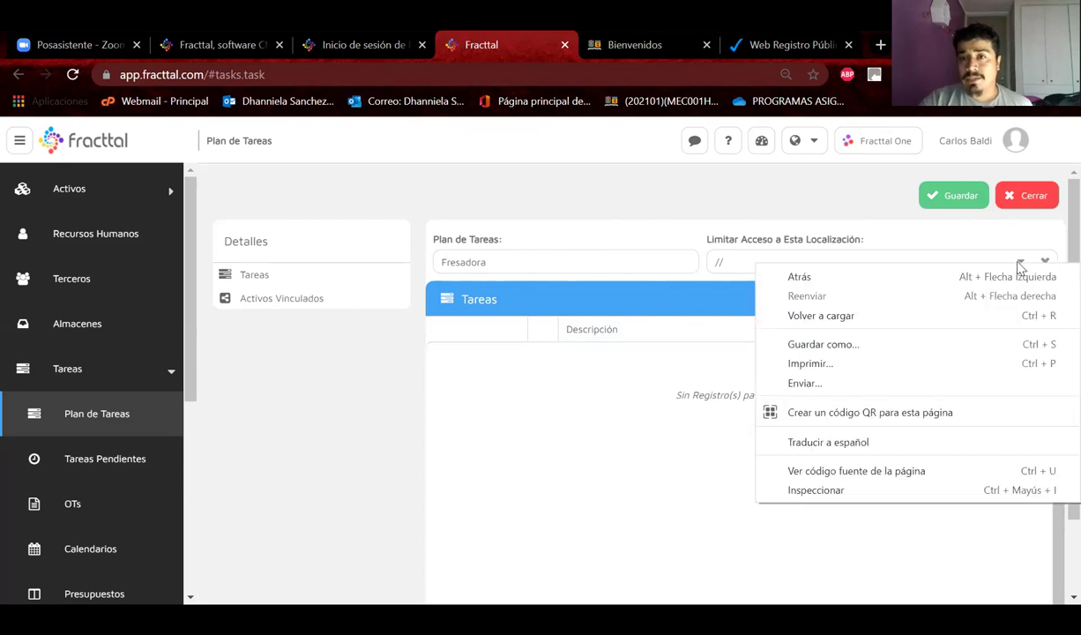
{"action": "left_click", "coordinate": [738, 216]}
{"action": "key", "text": "ctrl+a"}
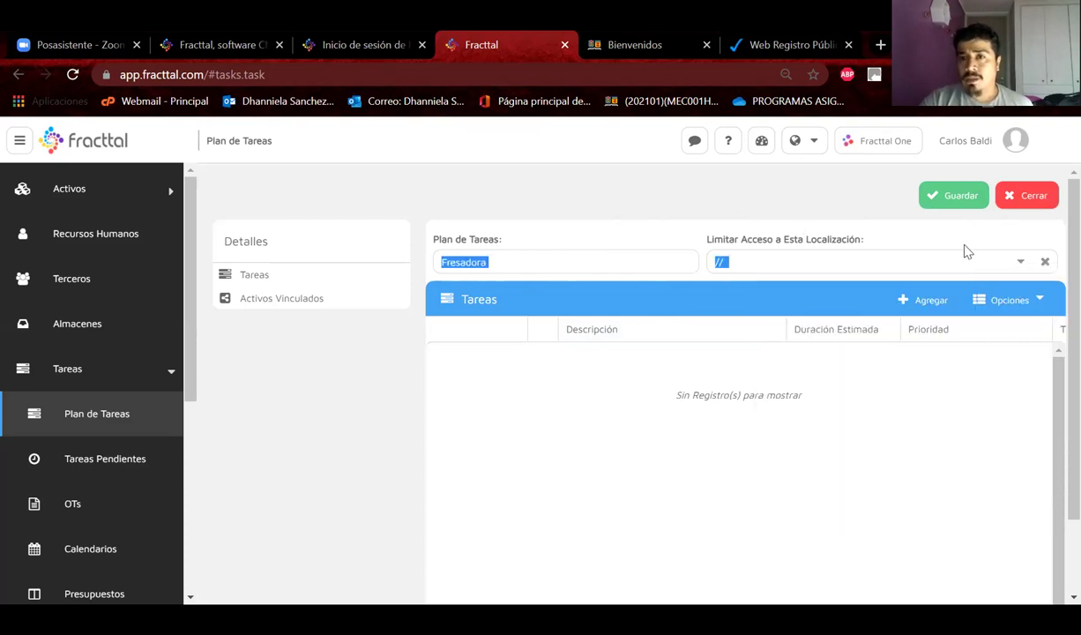
{"action": "left_click", "coordinate": [526, 265]}
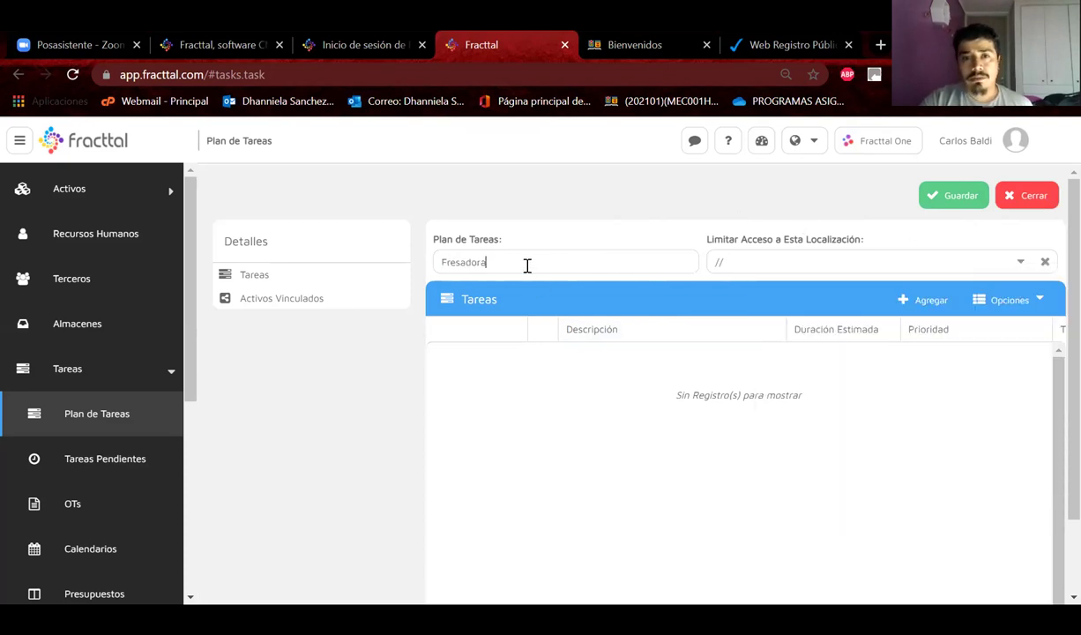
{"action": "left_click", "coordinate": [1021, 265]}
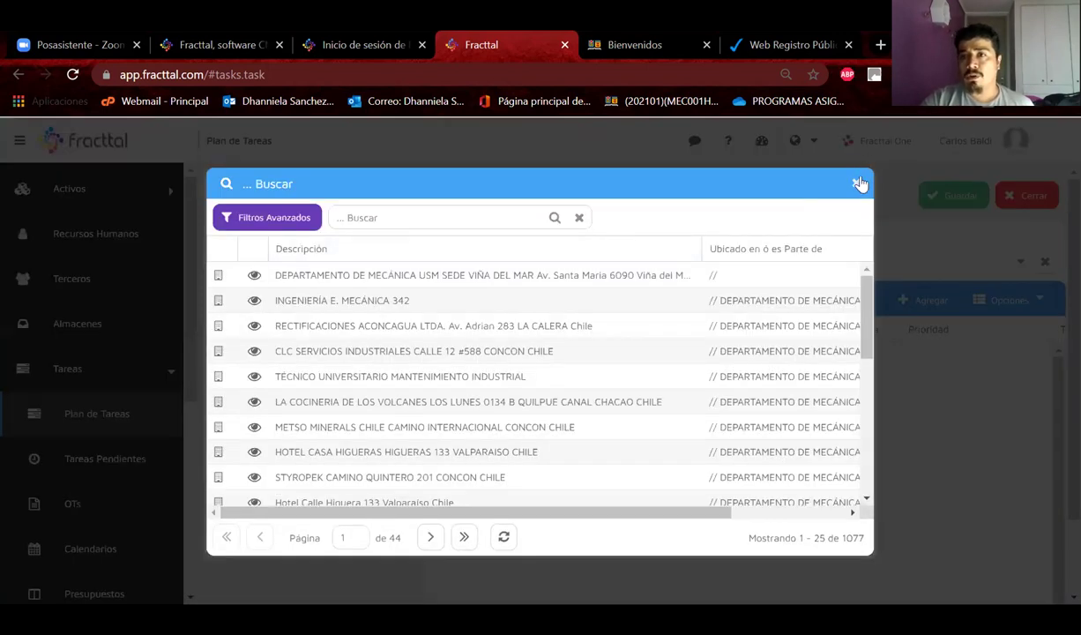
{"action": "left_click", "coordinate": [858, 183]}
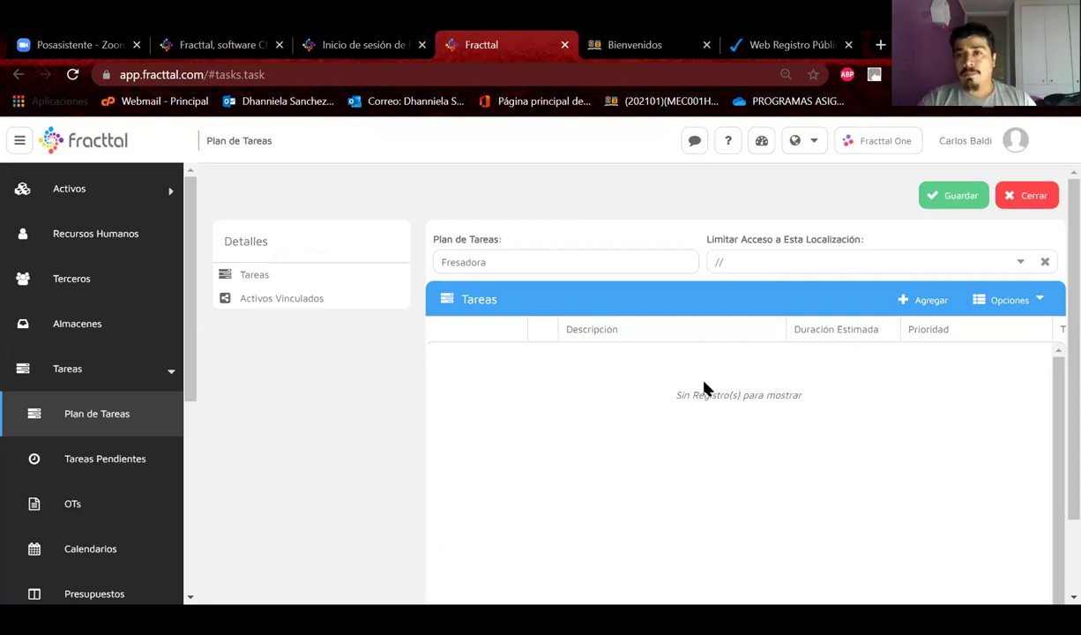
- Start a new task in the Fresadora plan with the description LIMPIEZA
{"action": "left_click", "coordinate": [906, 306]}
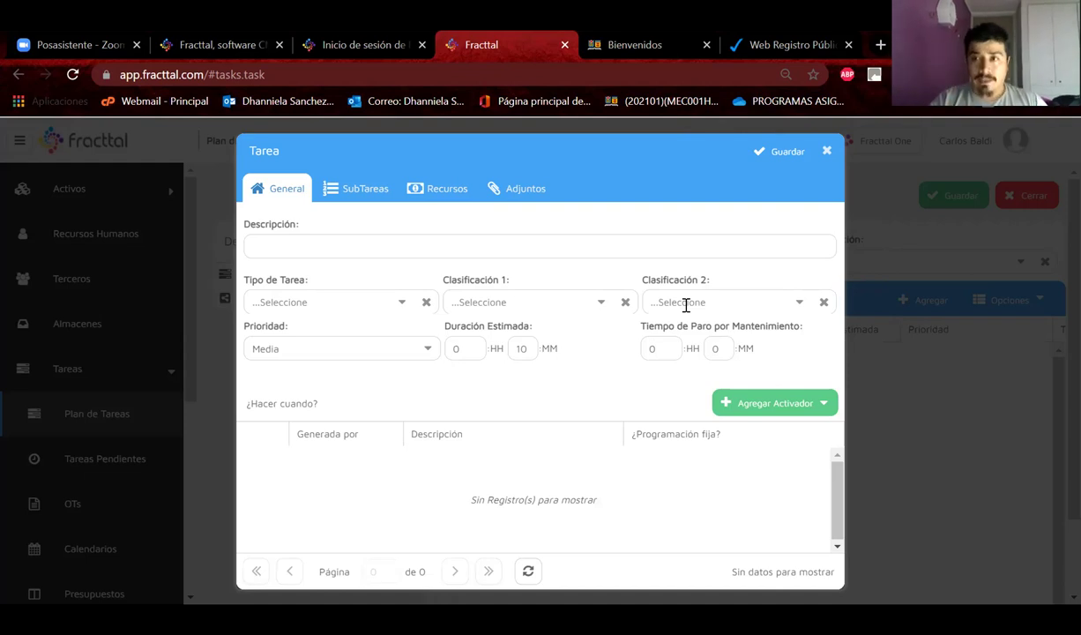
{"action": "left_click", "coordinate": [478, 238]}
{"action": "type", "text": "LIMPIARLA"}
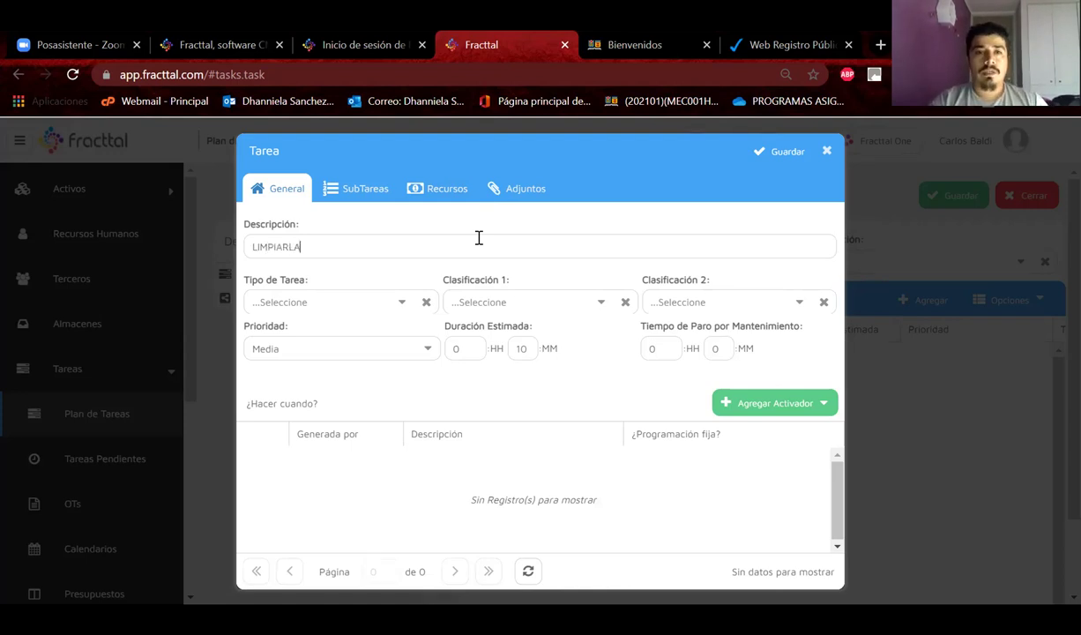
{"action": "key", "text": "BackSpace"}
{"action": "key", "text": "BackSpace"}
{"action": "key", "text": "BackSpace"}
{"action": "key", "text": "BackSpace"}
{"action": "key", "text": "BackSpace"}
{"action": "key", "text": "BackSpace"}
{"action": "key", "text": "BackSpace"}
{"action": "key", "text": "BackSpace"}
{"action": "type", "text": "LIMPIEZA"}
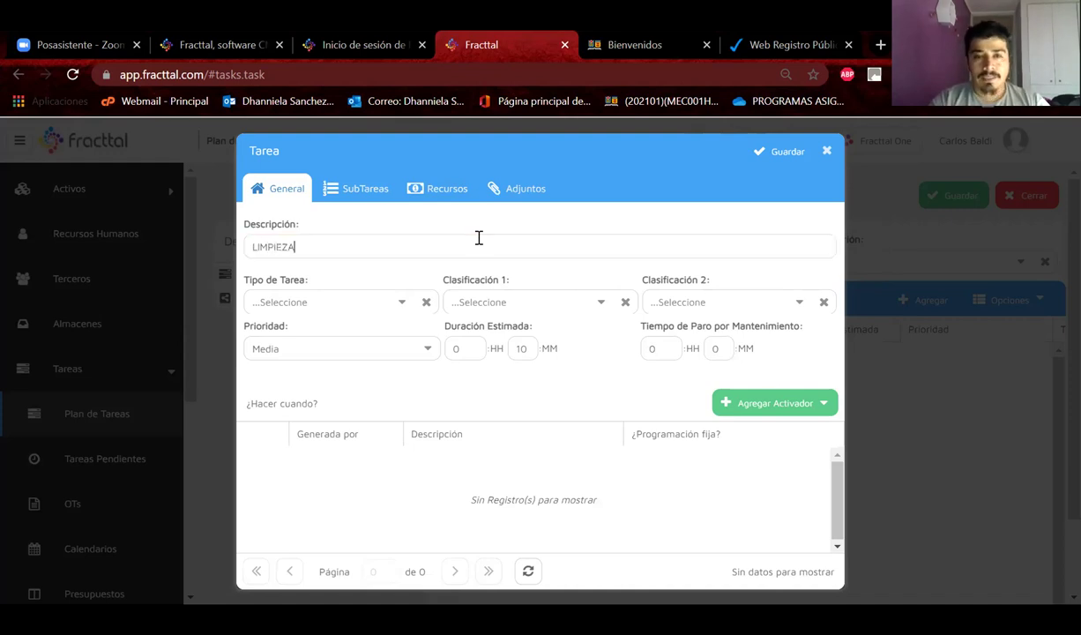
- Set the task type to PREVENTIVA and Clasificación 1 to NIVEL 1
{"action": "left_click", "coordinate": [379, 300]}
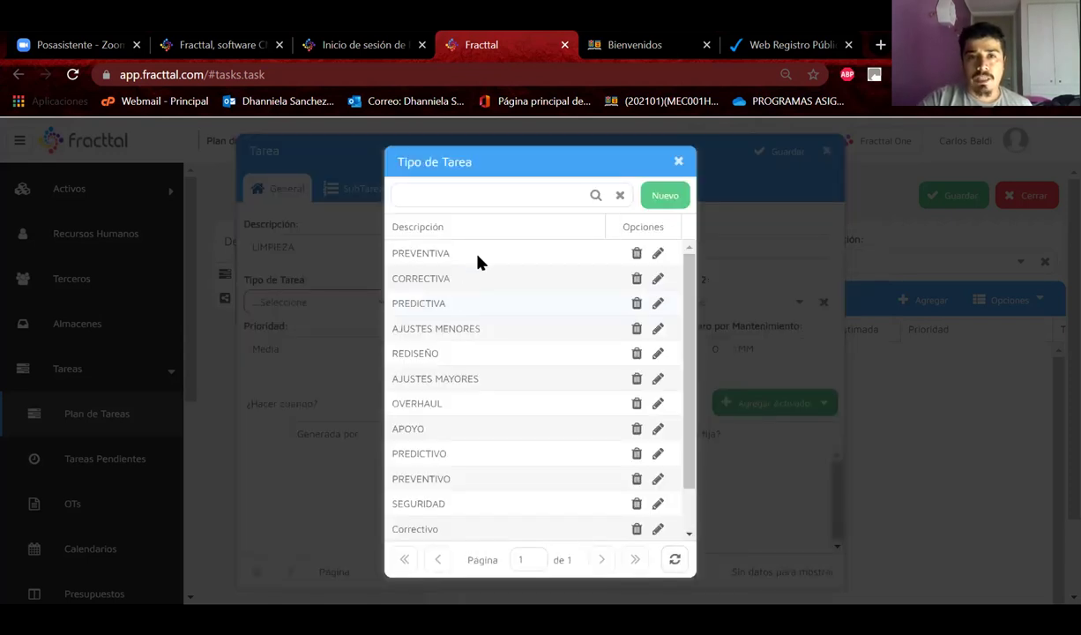
{"action": "left_click", "coordinate": [475, 255]}
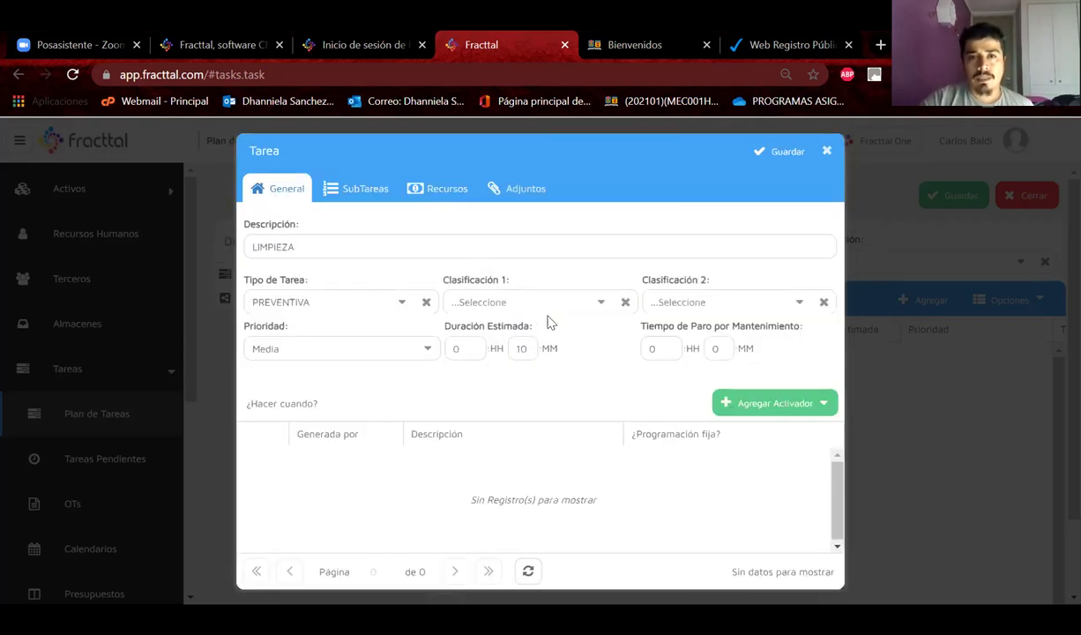
{"action": "left_click", "coordinate": [600, 307]}
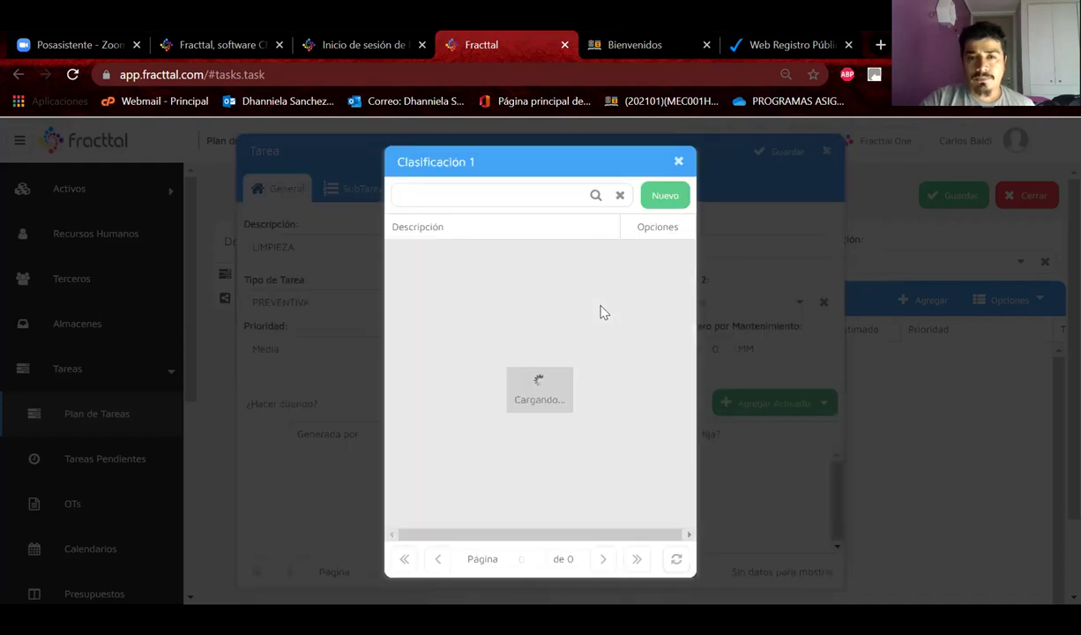
{"action": "scroll", "coordinate": [542, 275], "scroll_direction": "down", "scroll_amount": 1}
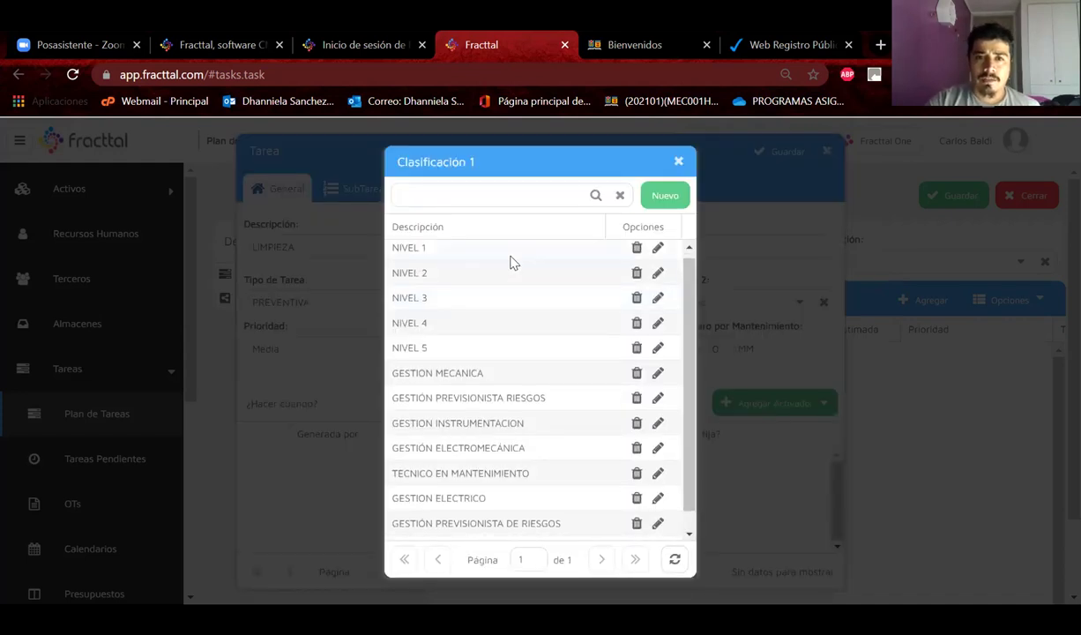
{"action": "scroll", "coordinate": [514, 261], "scroll_direction": "up", "scroll_amount": 1}
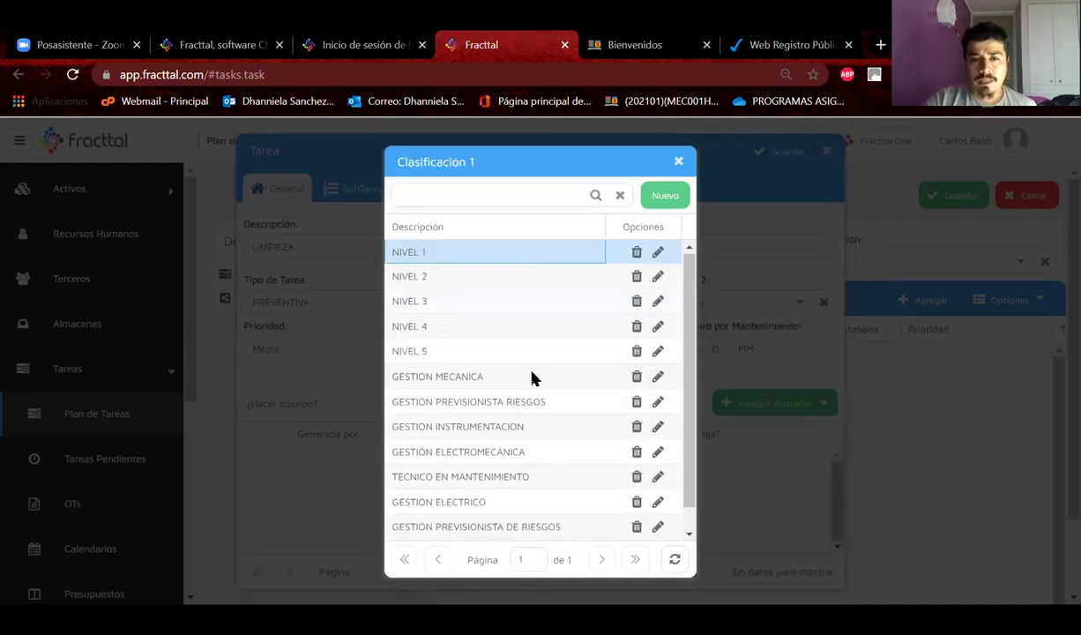
{"action": "left_click", "coordinate": [490, 251]}
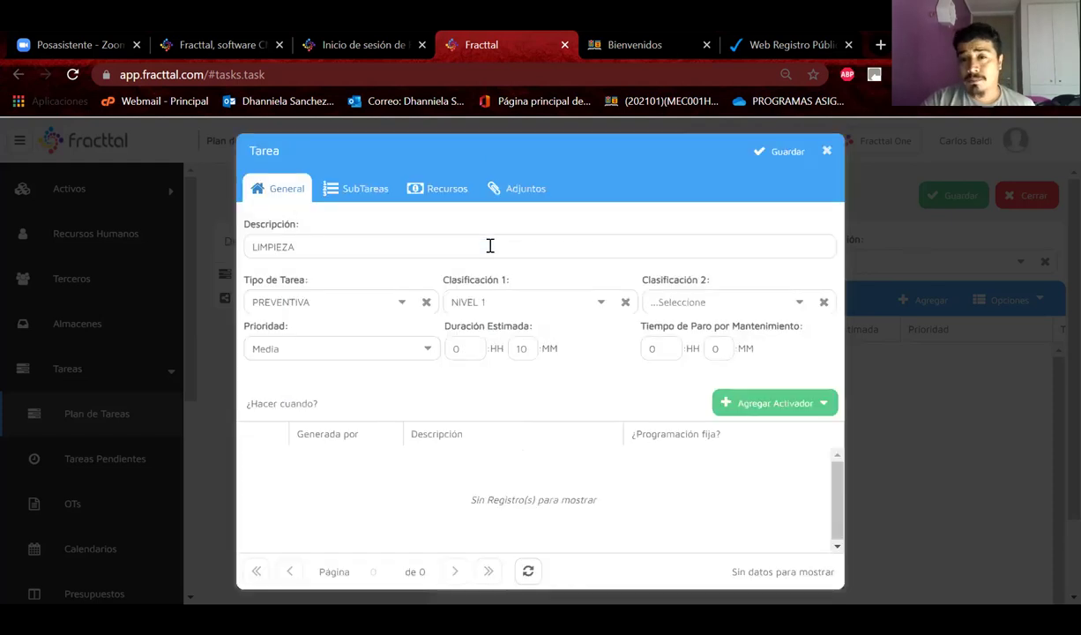
- Look through the Clasificación 2 options and create a new one named MÁQUINA HERRAMIENTA
{"action": "left_click", "coordinate": [799, 304]}
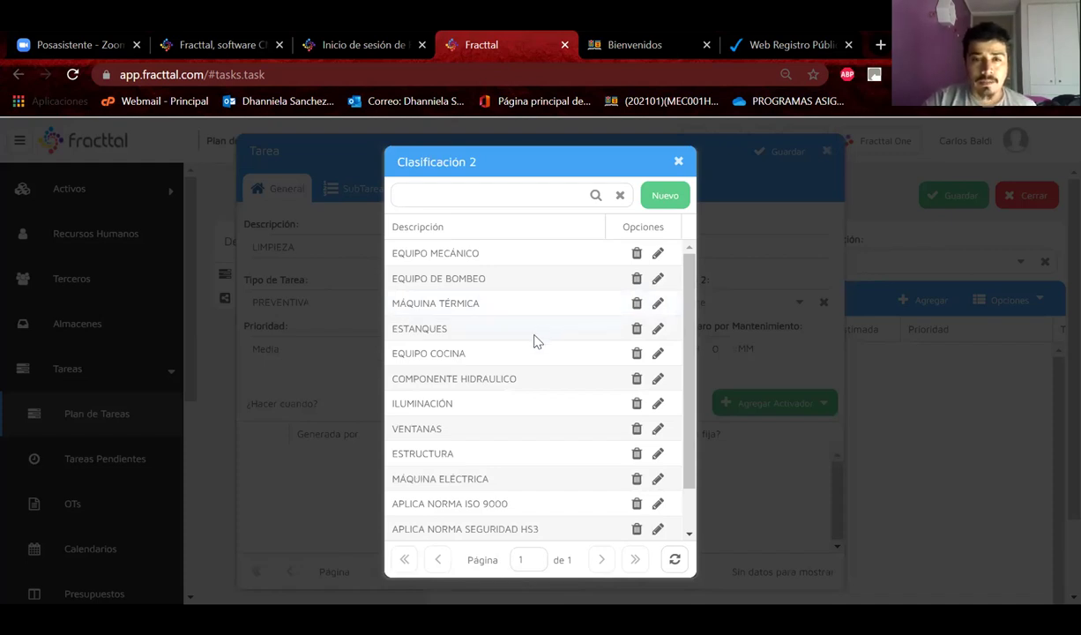
{"action": "scroll", "coordinate": [531, 379], "scroll_direction": "down", "scroll_amount": 1}
{"action": "scroll", "coordinate": [532, 379], "scroll_direction": "up", "scroll_amount": 1}
{"action": "scroll", "coordinate": [532, 379], "scroll_direction": "down", "scroll_amount": 1}
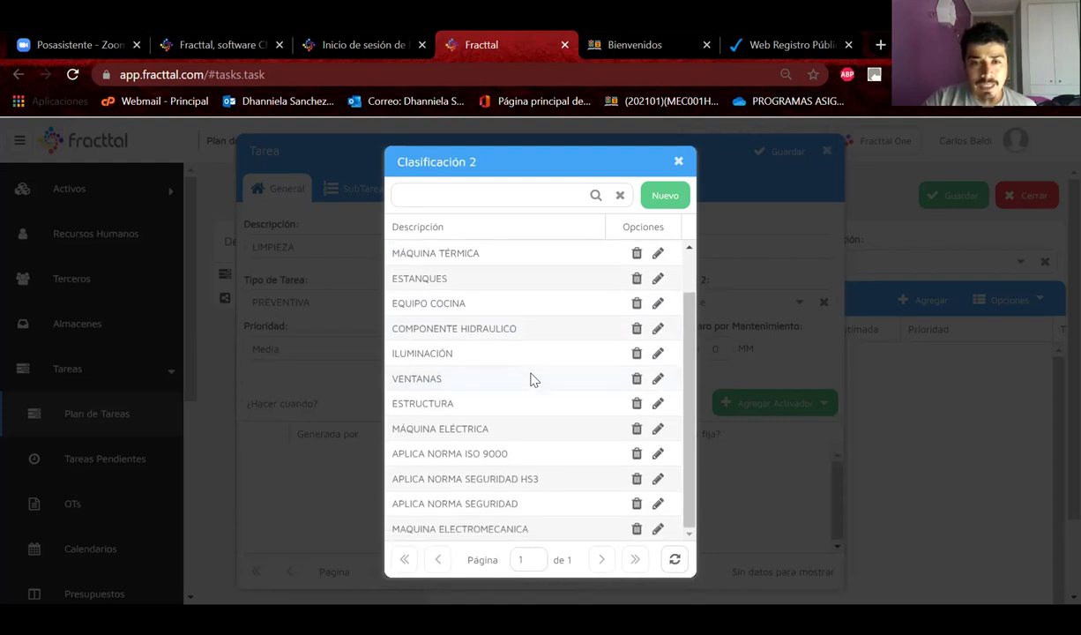
{"action": "scroll", "coordinate": [531, 379], "scroll_direction": "up", "scroll_amount": 1}
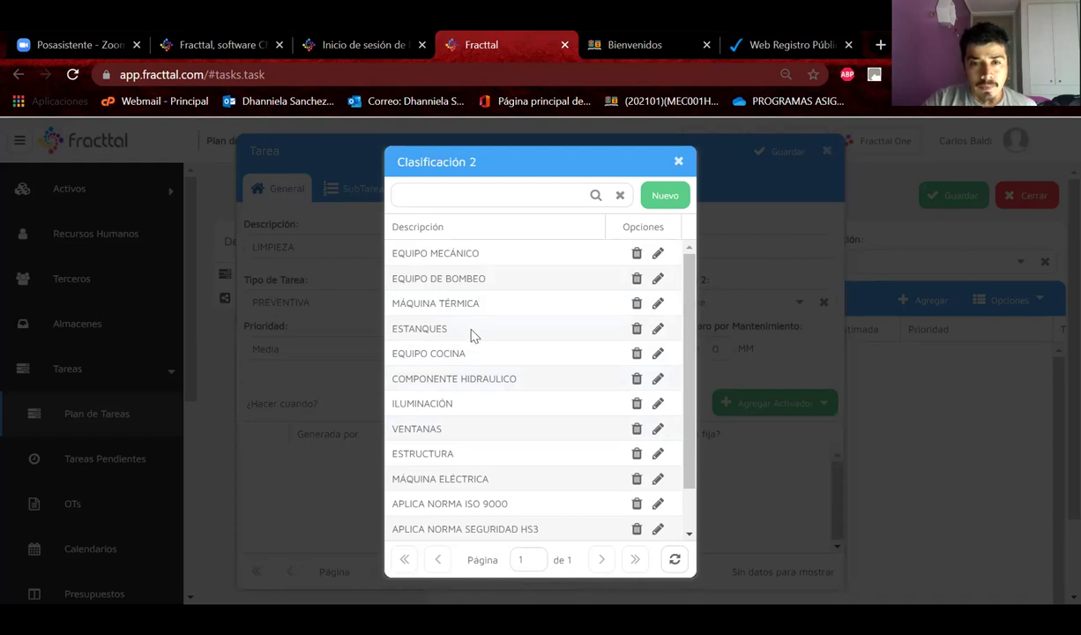
{"action": "scroll", "coordinate": [469, 335], "scroll_direction": "down", "scroll_amount": 1}
{"action": "scroll", "coordinate": [472, 335], "scroll_direction": "down", "scroll_amount": 1}
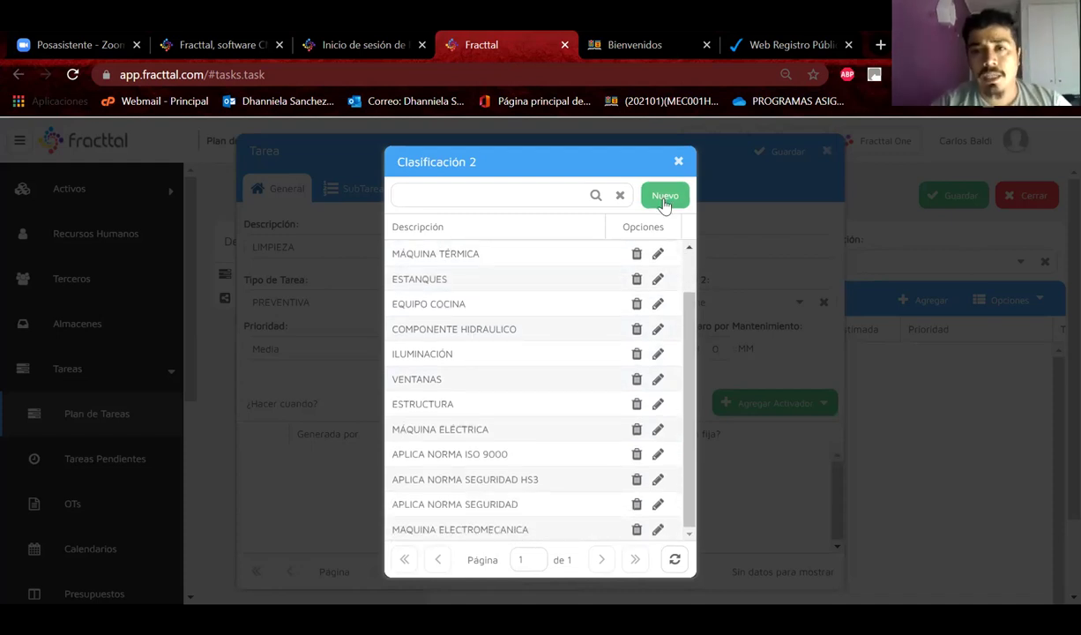
{"action": "left_click", "coordinate": [664, 196]}
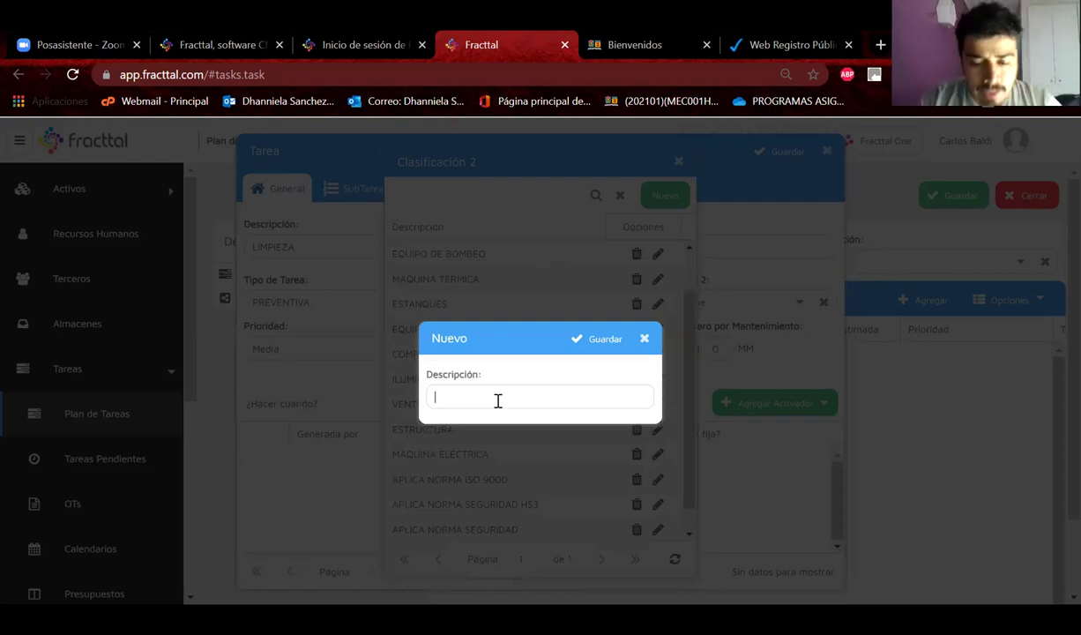
{"action": "type", "text": "MÁQUI"}
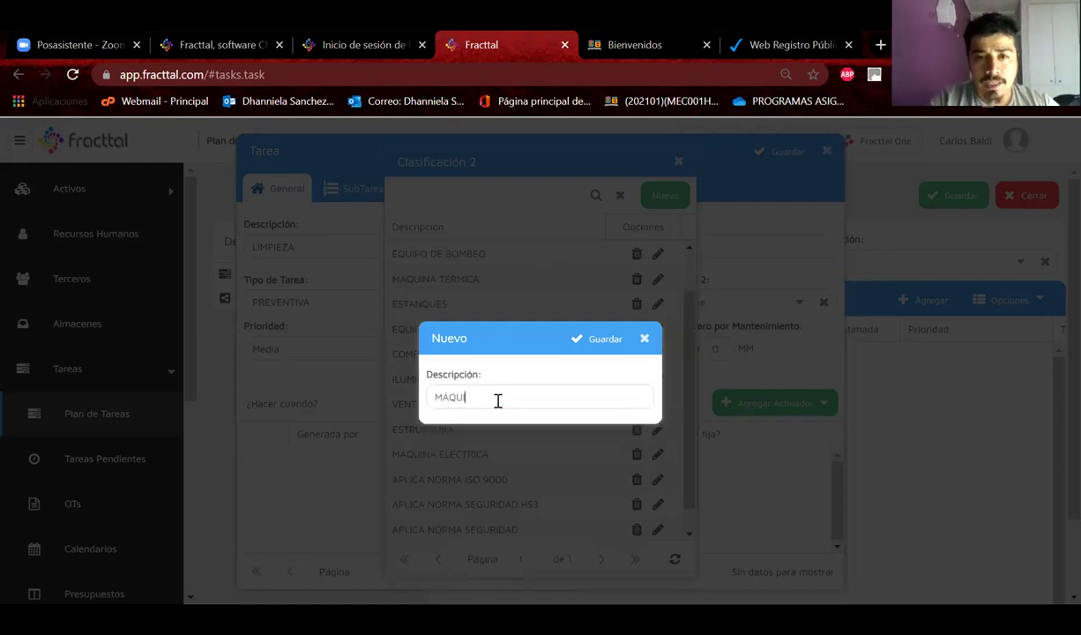
{"action": "type", "text": "NA HERRAMI"}
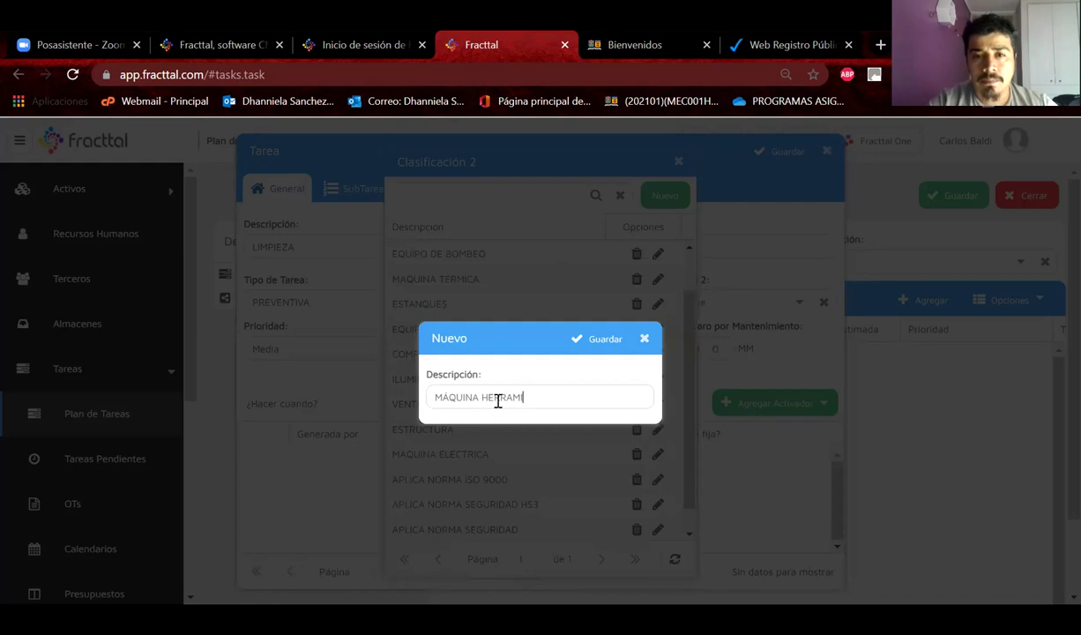
{"action": "type", "text": "ENTA"}
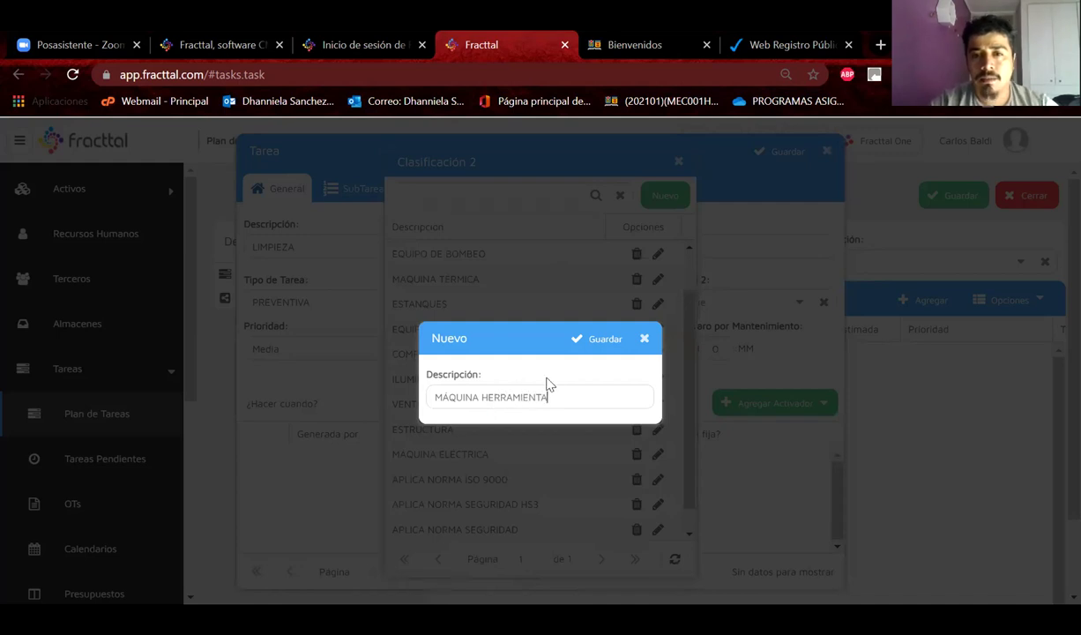
{"action": "left_click", "coordinate": [592, 341]}
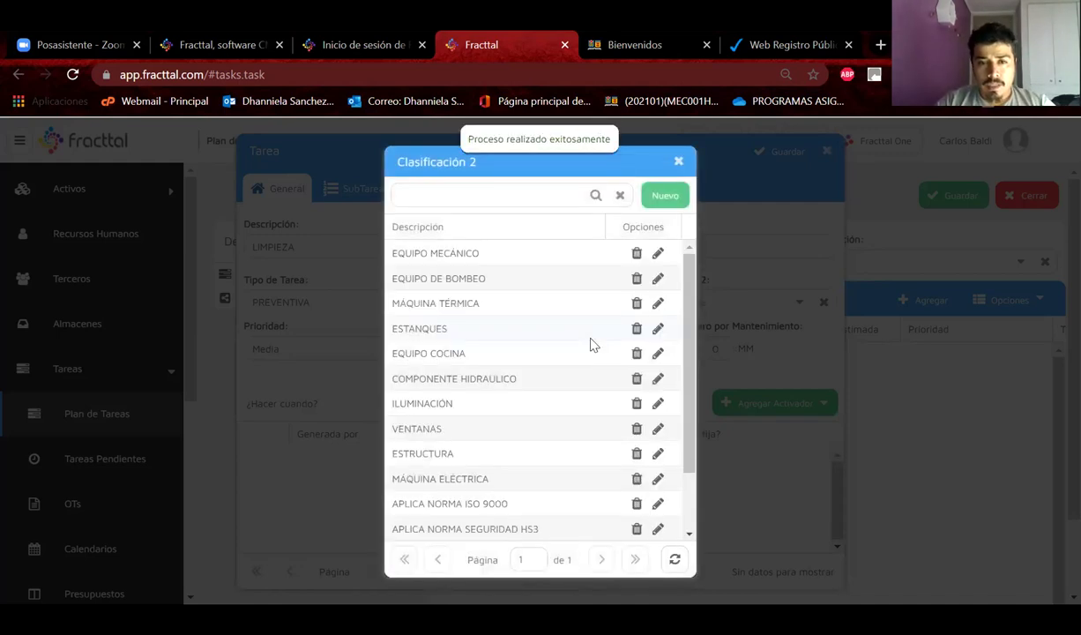
- Assign MÁQUINA HERRAMIENTA as the task's Clasificación 2
{"action": "scroll", "coordinate": [564, 370], "scroll_direction": "down", "scroll_amount": 1}
{"action": "scroll", "coordinate": [475, 473], "scroll_direction": "down", "scroll_amount": 2}
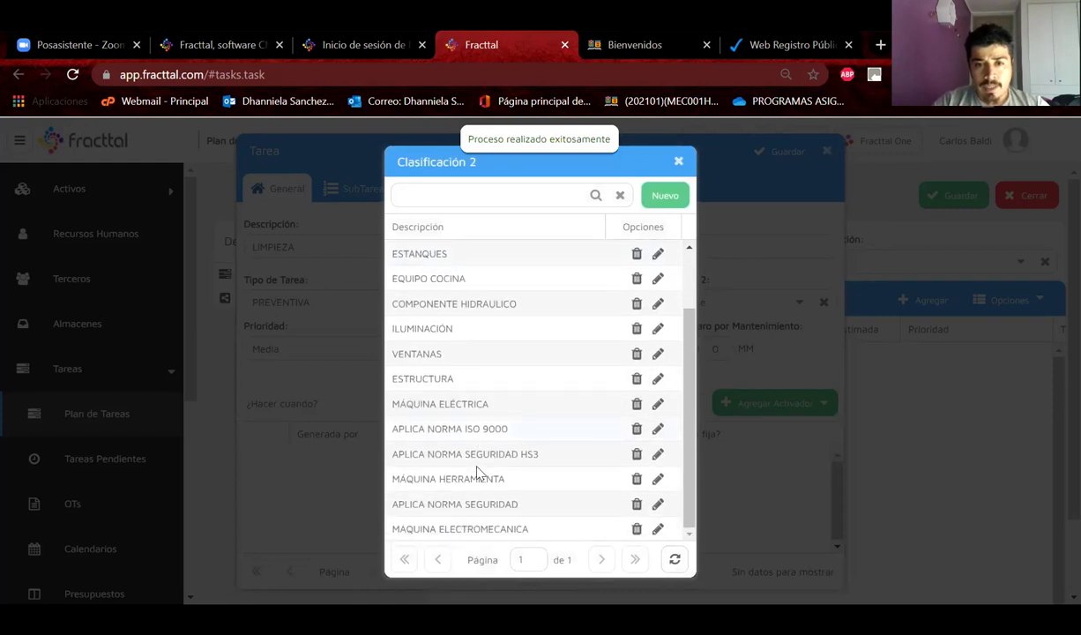
{"action": "left_click", "coordinate": [443, 482]}
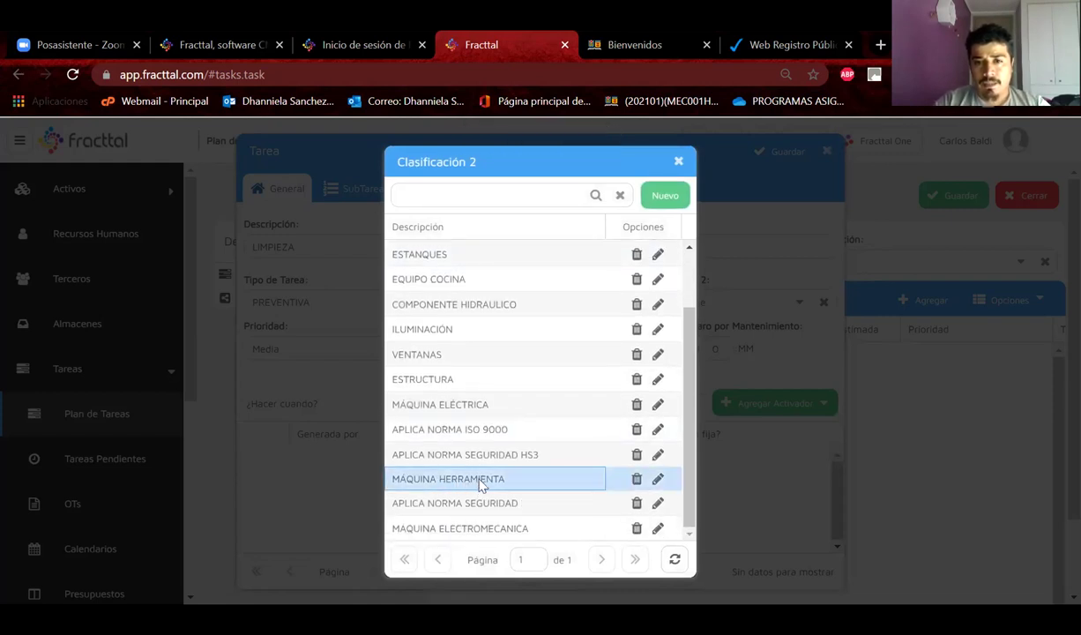
{"action": "double_click", "coordinate": [480, 482]}
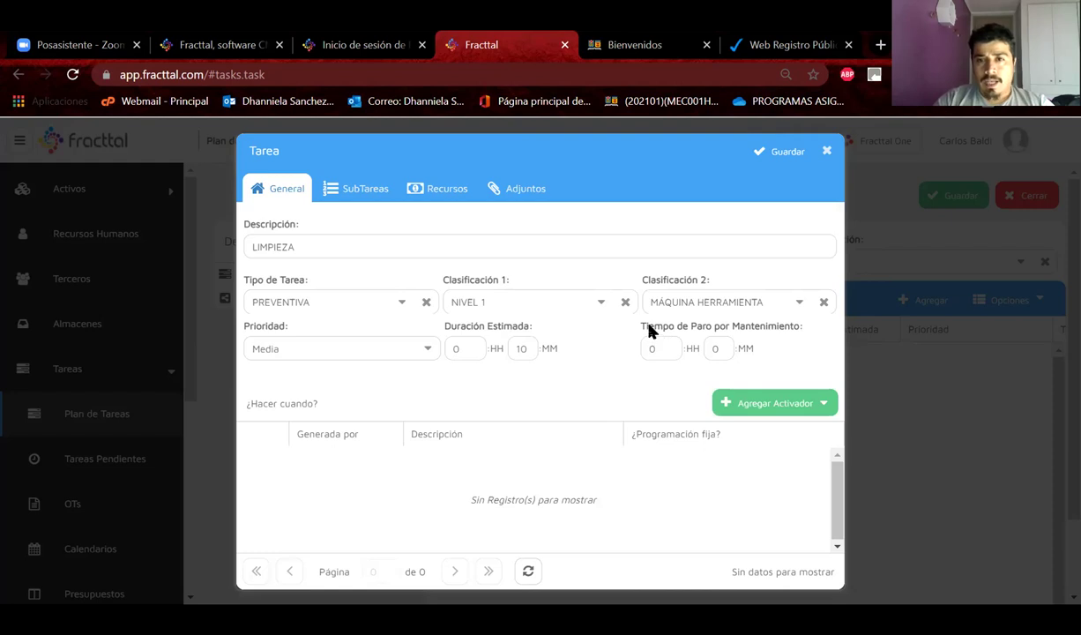
- Set the task's priority to Baja and its estimated duration to 15 minutes
{"action": "left_click", "coordinate": [426, 351]}
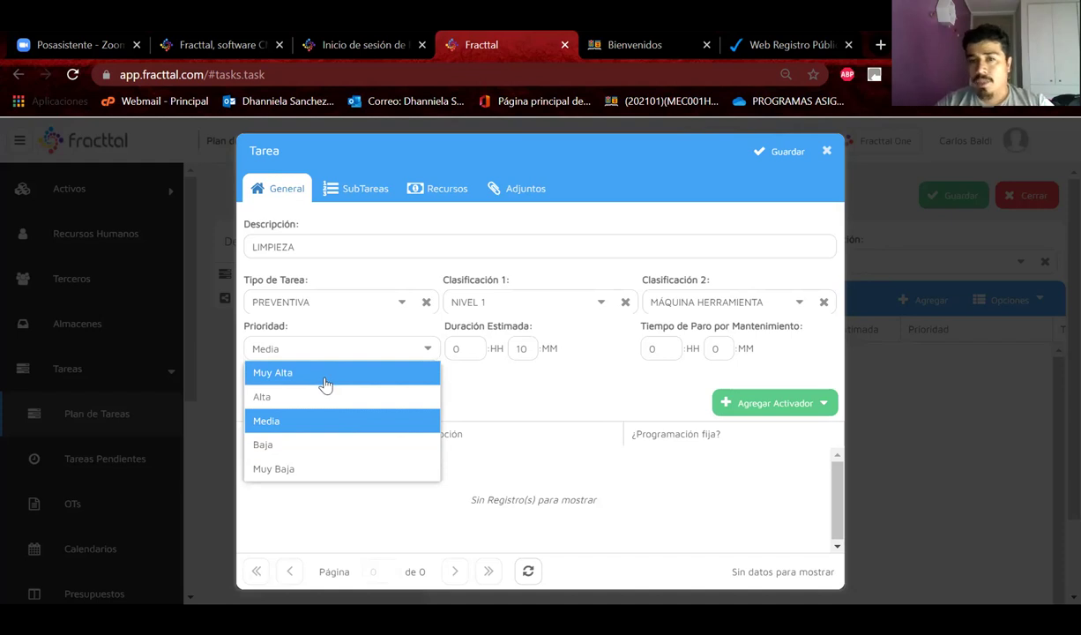
{"action": "left_click", "coordinate": [335, 454]}
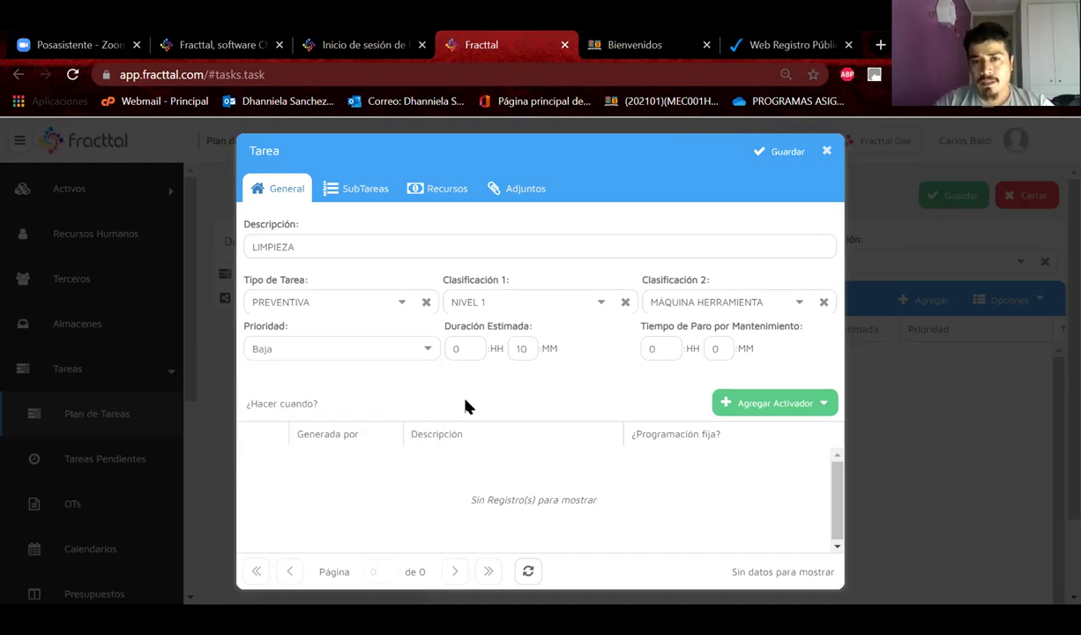
{"action": "double_click", "coordinate": [523, 348]}
{"action": "type", "text": "15"}
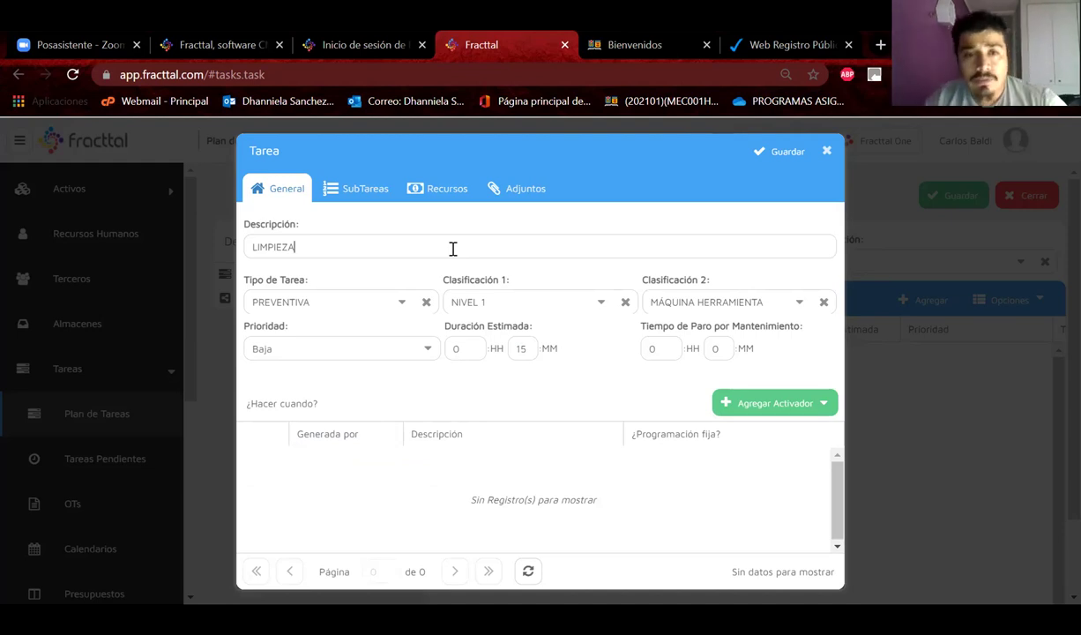
- Complete the task's description so that it reads LIMPIEZA SEMANAL
{"action": "type", "text": "SEMENA"}
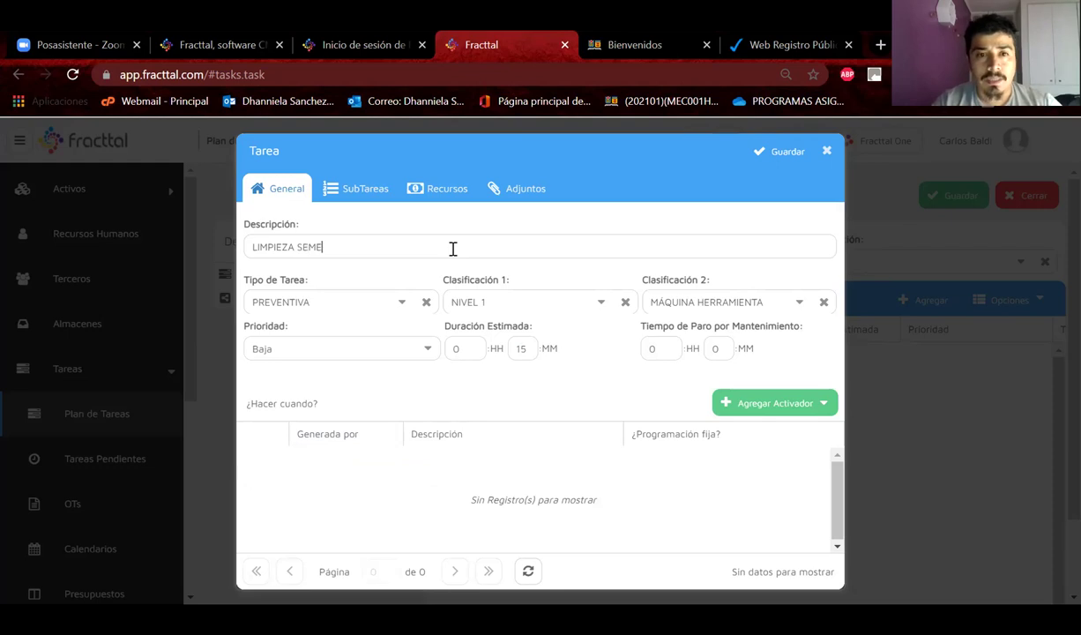
{"action": "key", "text": "BackSpace"}
{"action": "key", "text": "BackSpace"}
{"action": "key", "text": "BackSpace"}
{"action": "type", "text": "ANAL"}
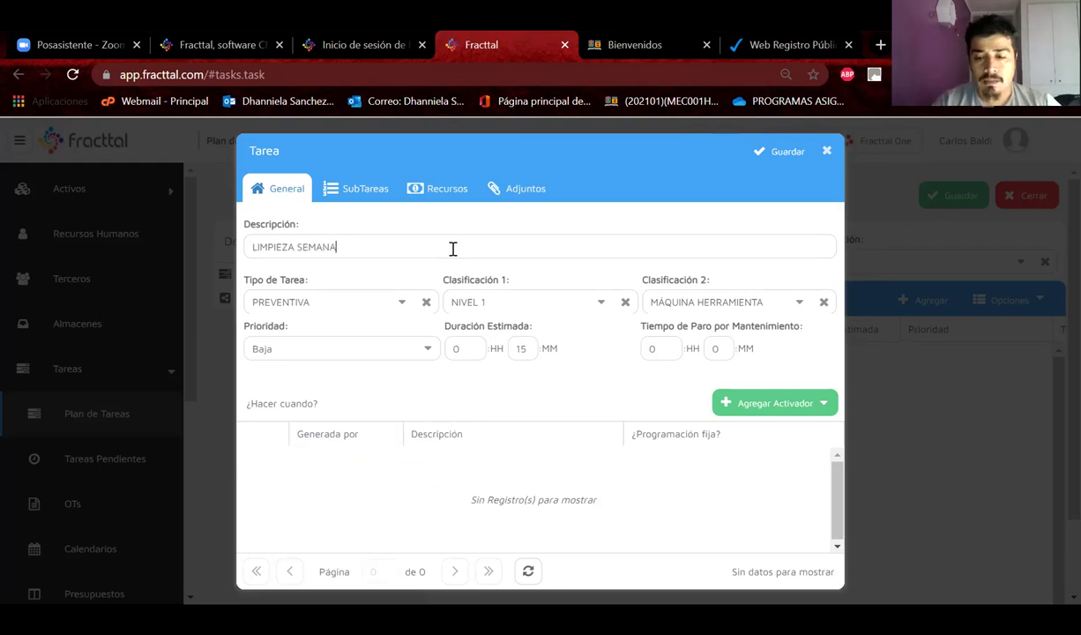
- Set the task's estimated duration to 20 minutes and its maintenance downtime to 20 minutes
{"action": "double_click", "coordinate": [514, 348]}
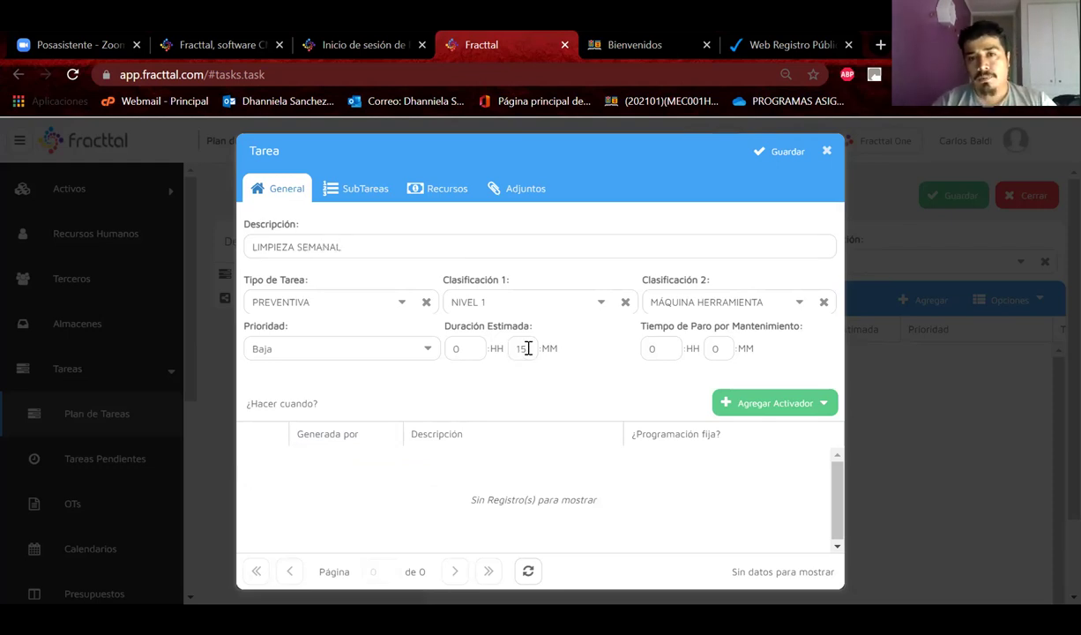
{"action": "type", "text": "20"}
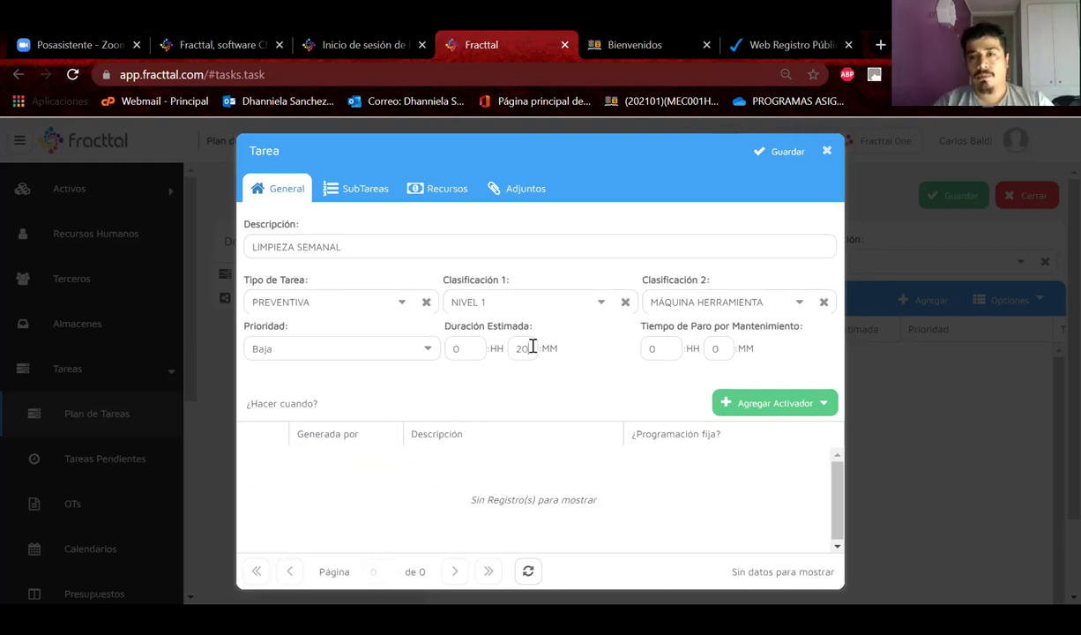
{"action": "left_click", "coordinate": [730, 350]}
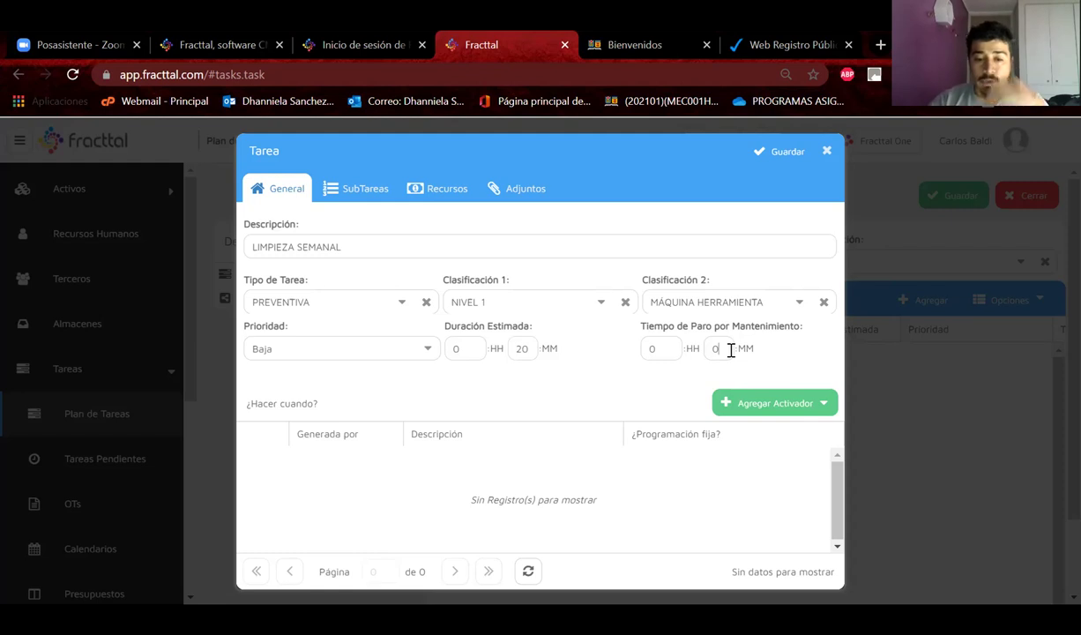
{"action": "type", "text": "20"}
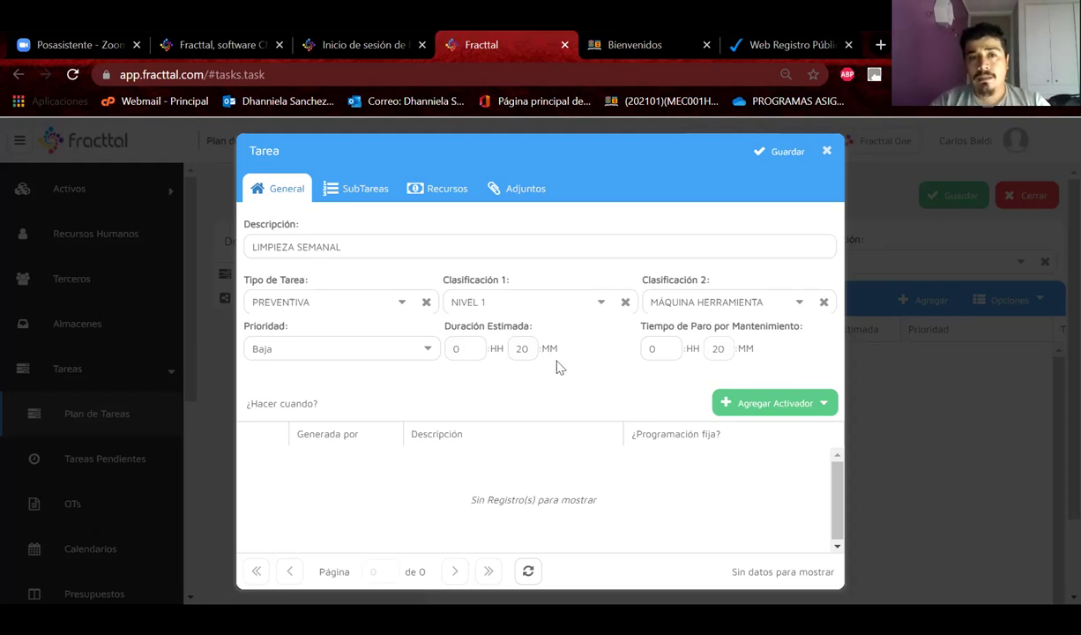
- Add a date-based trigger to the task that runs every 1 Semana(s), repeats Siempre and uses fixed scheduling
{"action": "left_click", "coordinate": [730, 410]}
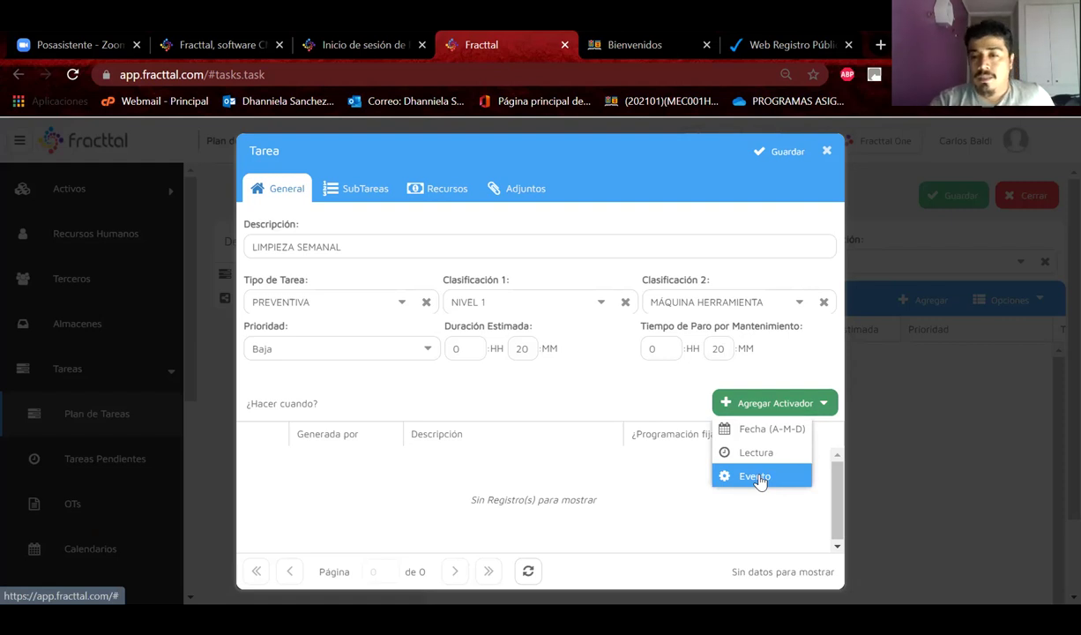
{"action": "left_click", "coordinate": [763, 432]}
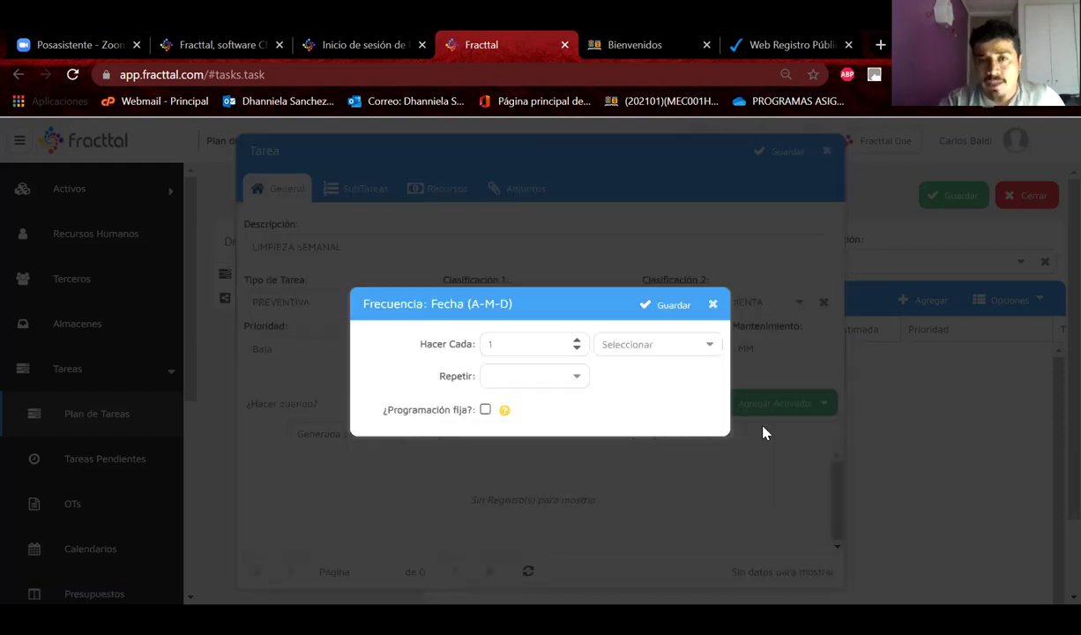
{"action": "left_click", "coordinate": [670, 345]}
{"action": "left_click", "coordinate": [641, 393]}
{"action": "left_click", "coordinate": [564, 377]}
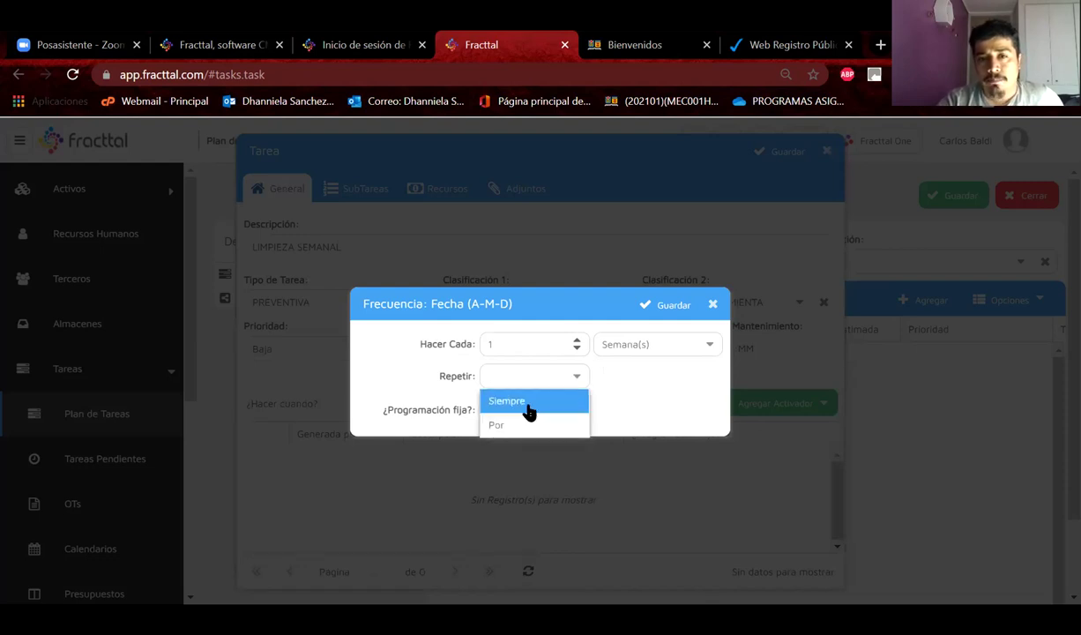
{"action": "left_click", "coordinate": [526, 406]}
{"action": "left_click", "coordinate": [485, 410]}
{"action": "left_click", "coordinate": [667, 319]}
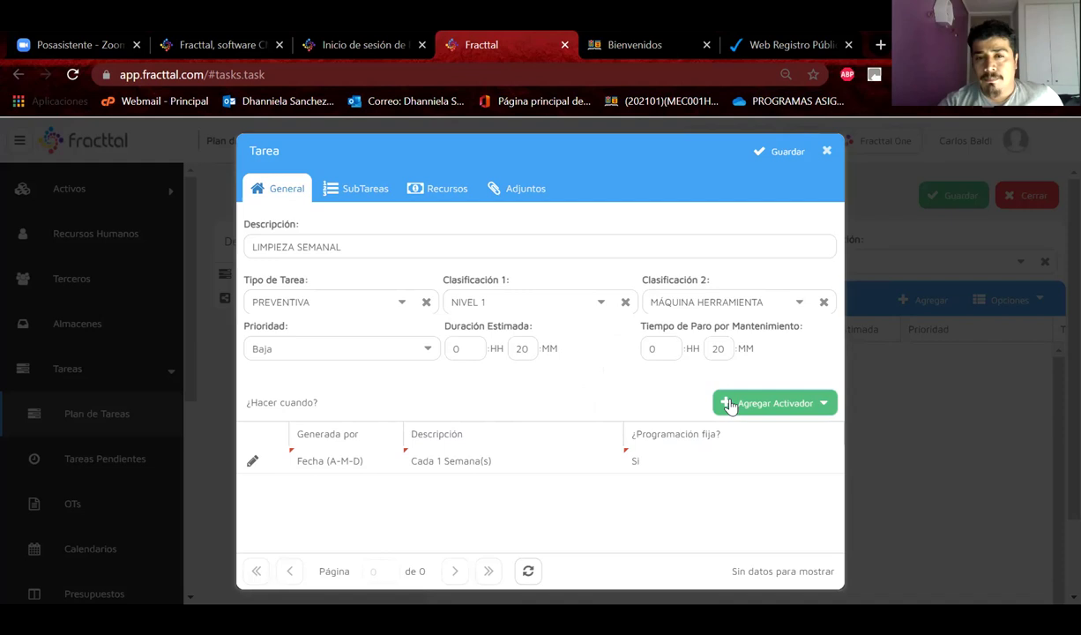
- Try limiting the weekly trigger's repetition to Por 1 Veces, then return it to Siempre and save the trigger
{"action": "left_click", "coordinate": [253, 462]}
{"action": "left_click", "coordinate": [564, 378]}
{"action": "left_click", "coordinate": [542, 427]}
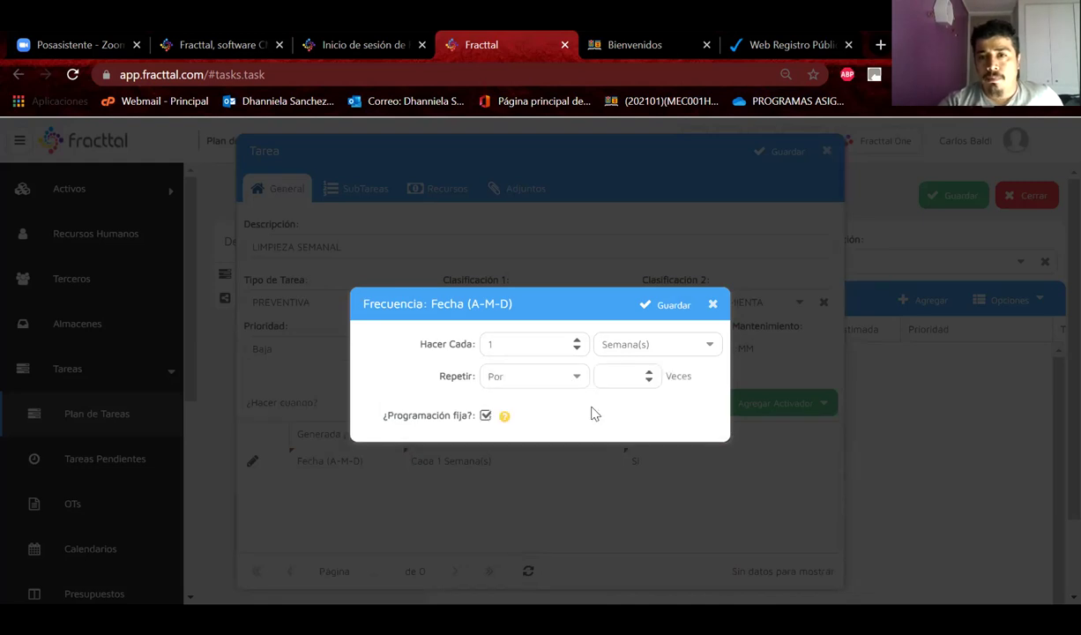
{"action": "left_click", "coordinate": [648, 377]}
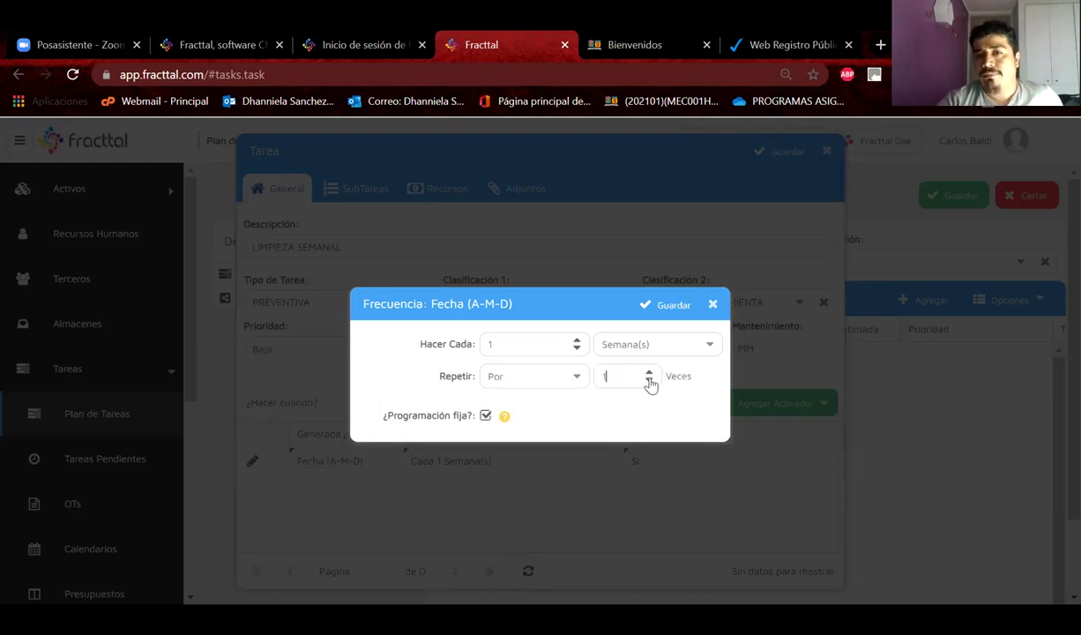
{"action": "left_click", "coordinate": [578, 385]}
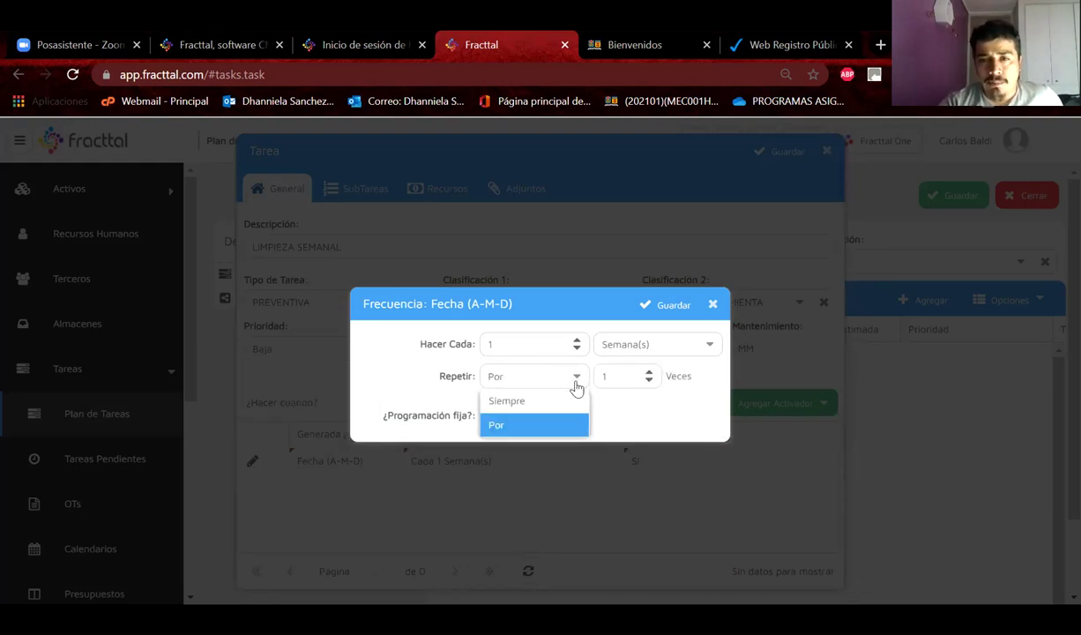
{"action": "left_click", "coordinate": [545, 404]}
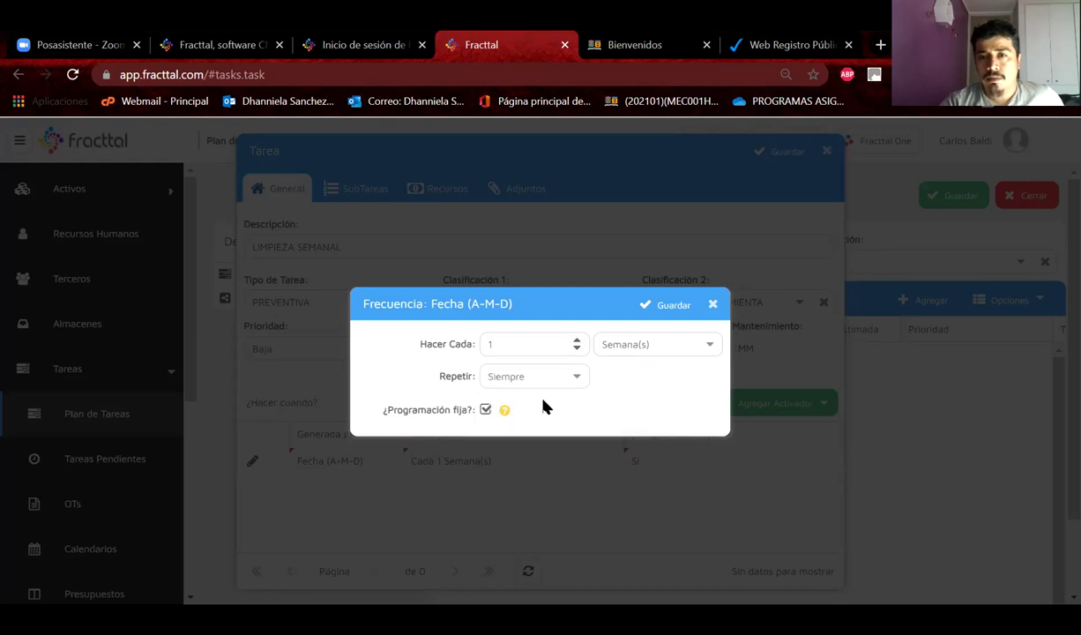
{"action": "left_click", "coordinate": [664, 310]}
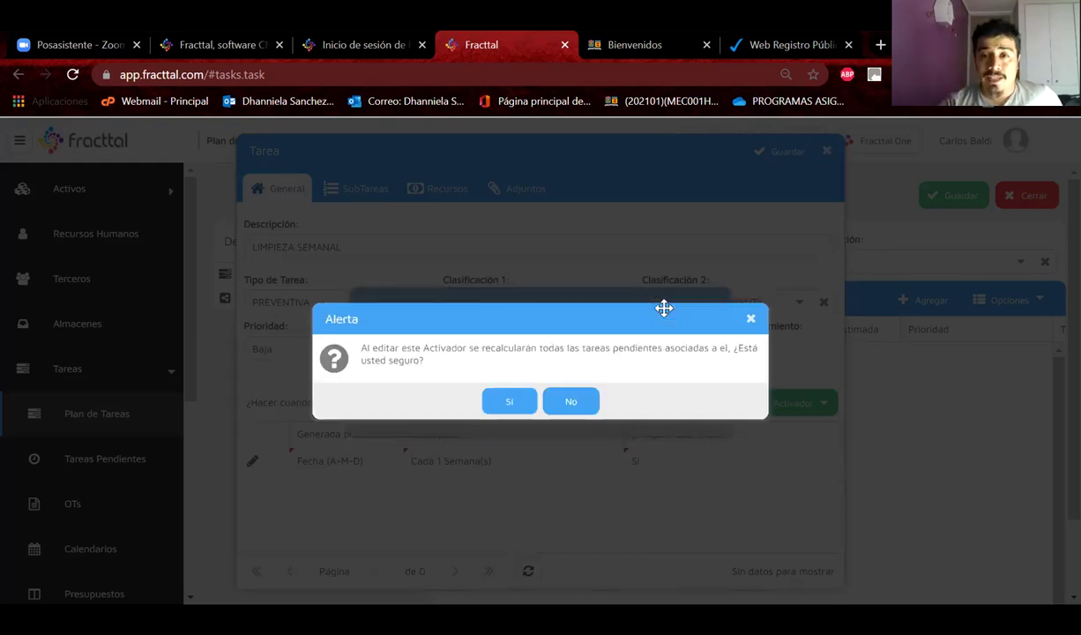
{"action": "left_click", "coordinate": [511, 399]}
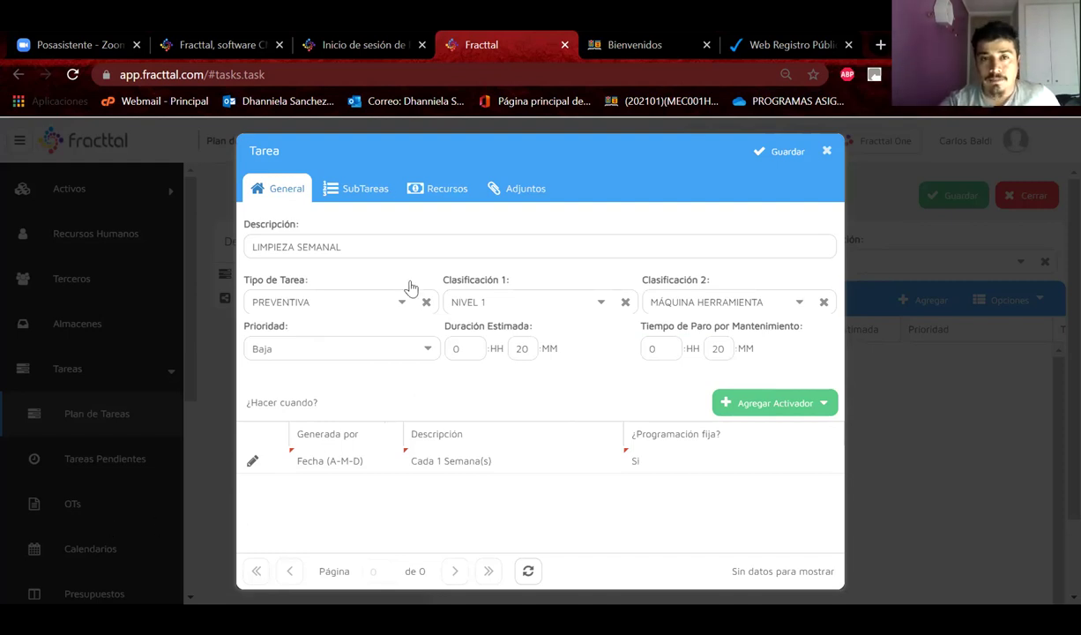
- Add a Si / No subtask to the task with the description DESENERGIZAR EL EQUIPO
{"action": "left_click", "coordinate": [367, 194]}
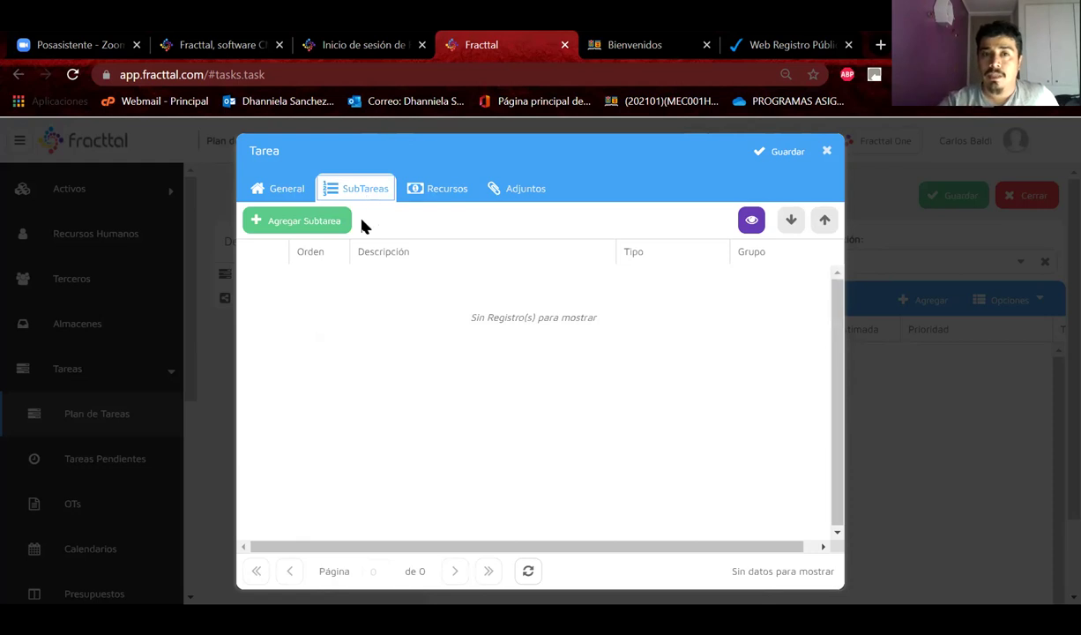
{"action": "left_click", "coordinate": [318, 227]}
{"action": "left_click", "coordinate": [470, 273]}
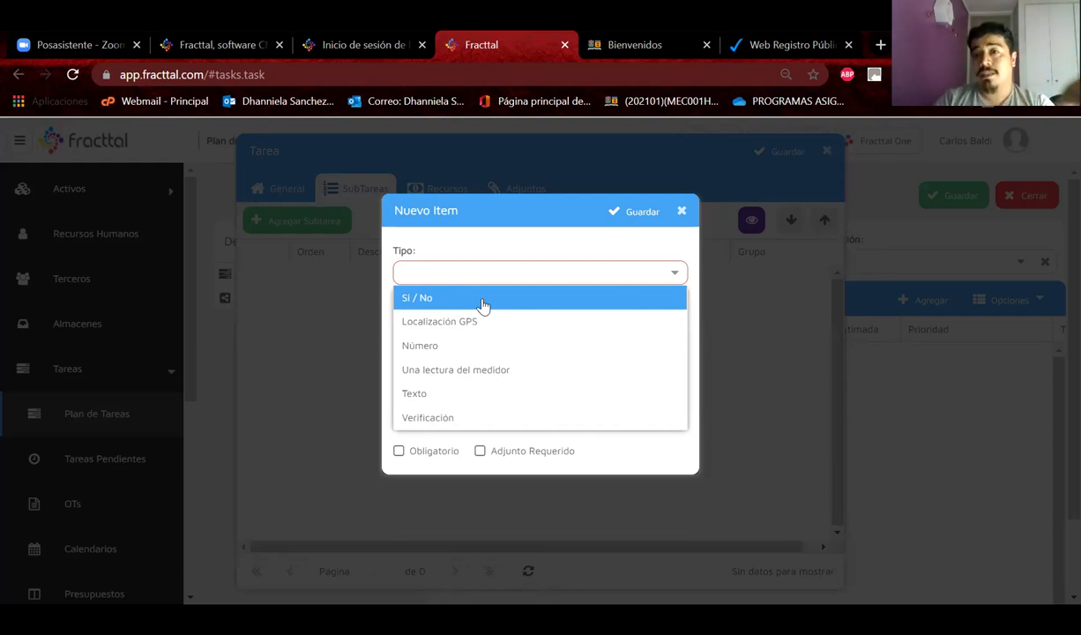
{"action": "left_click", "coordinate": [482, 305]}
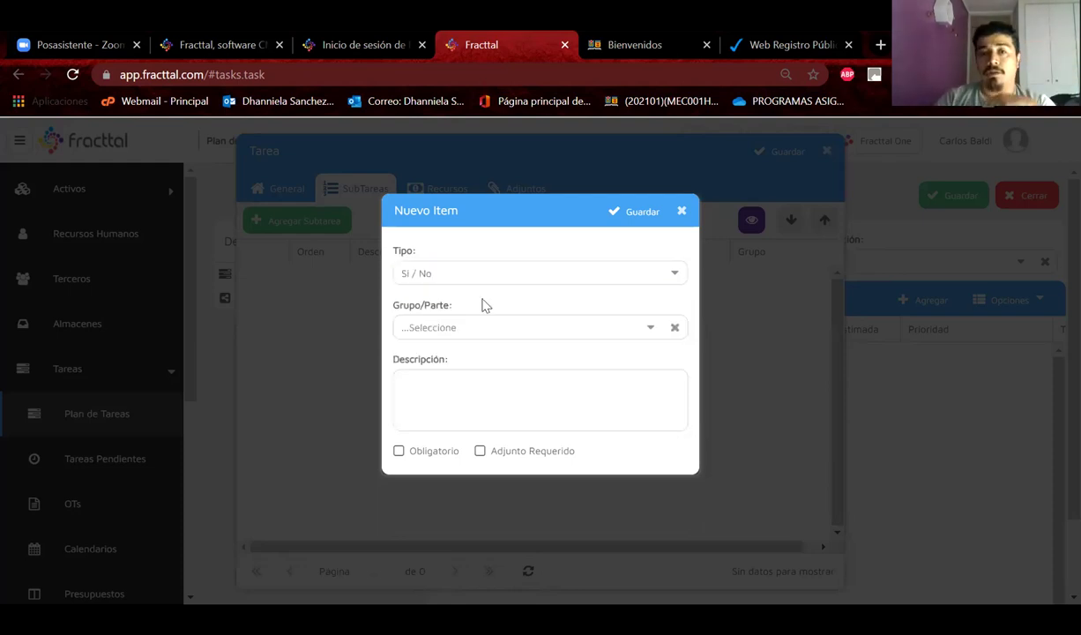
{"action": "left_click", "coordinate": [439, 376]}
{"action": "type", "text": "DESENERGIZAR EL EQUIPO"}
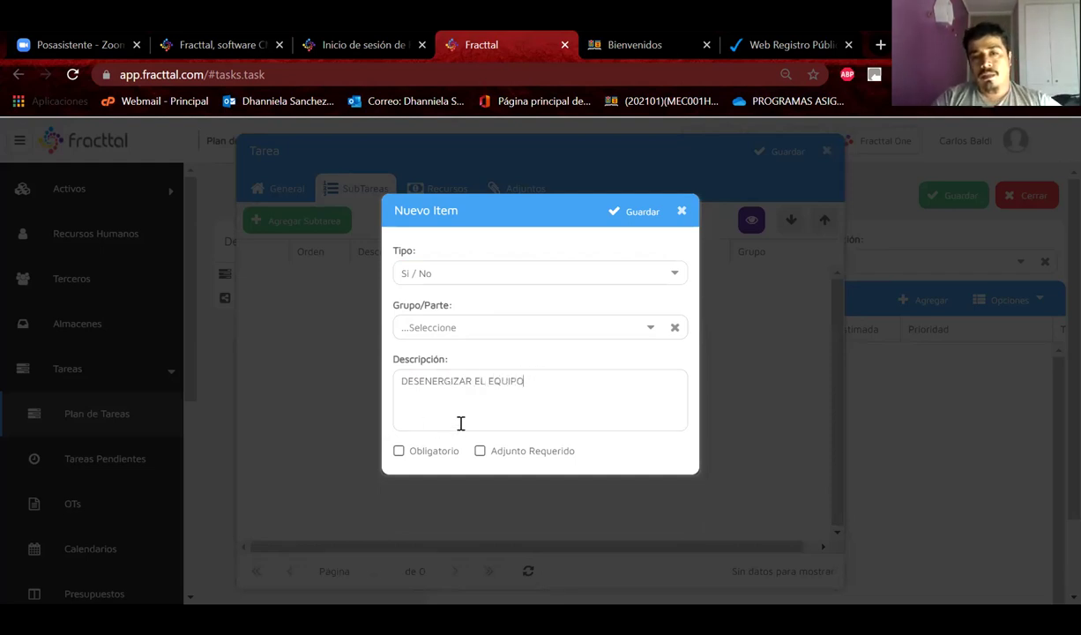
{"action": "left_click", "coordinate": [638, 215]}
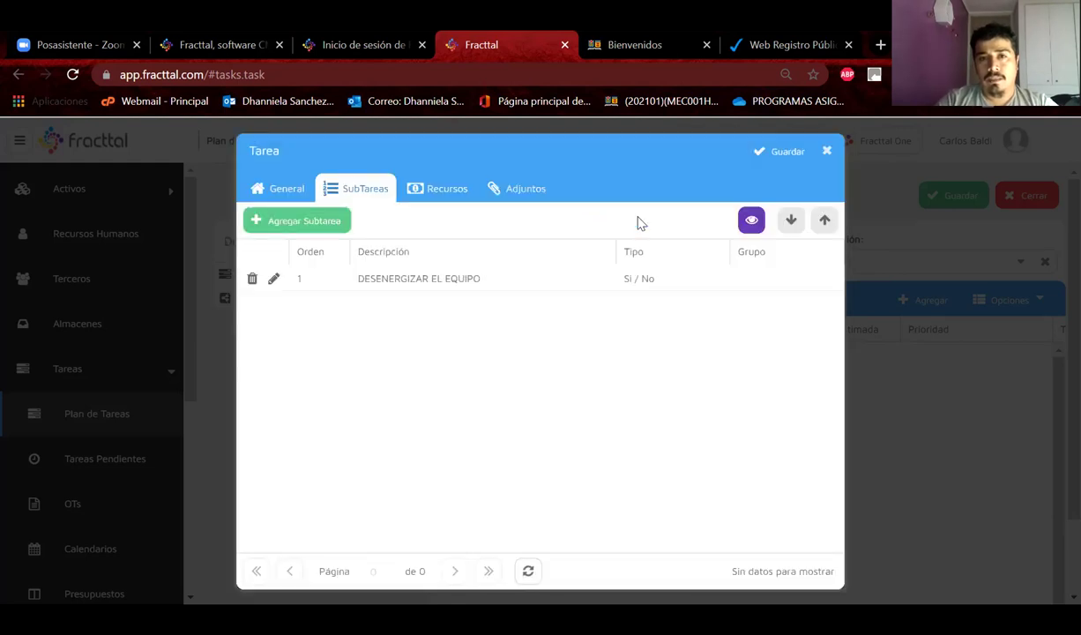
- Add a second Si / No subtask described as BLOQUEAR EL EQUIPO
{"action": "left_click", "coordinate": [327, 226]}
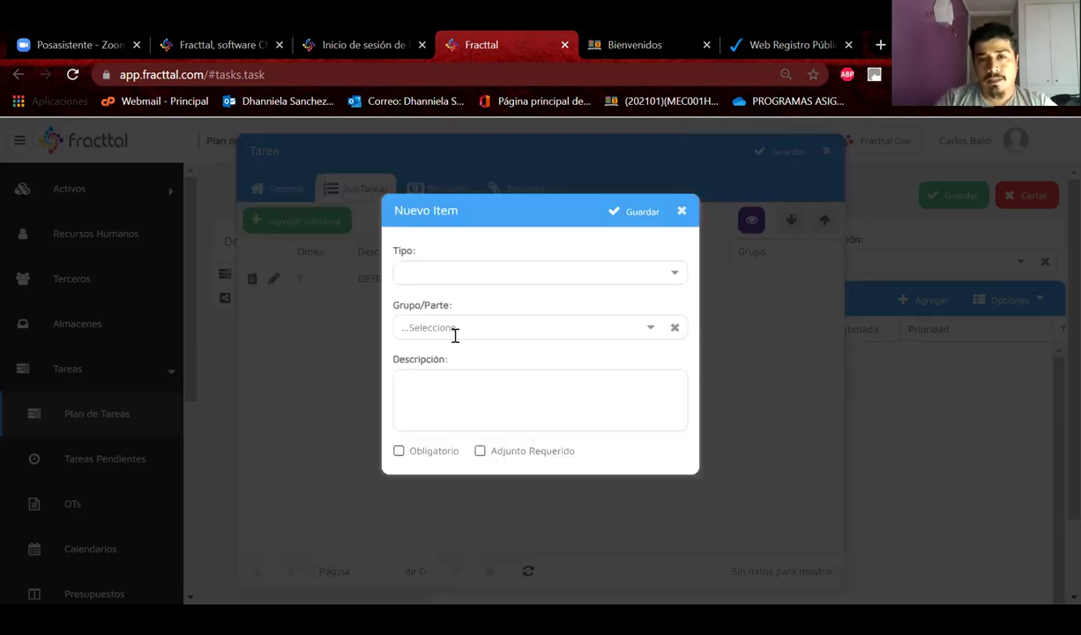
{"action": "left_click", "coordinate": [418, 270]}
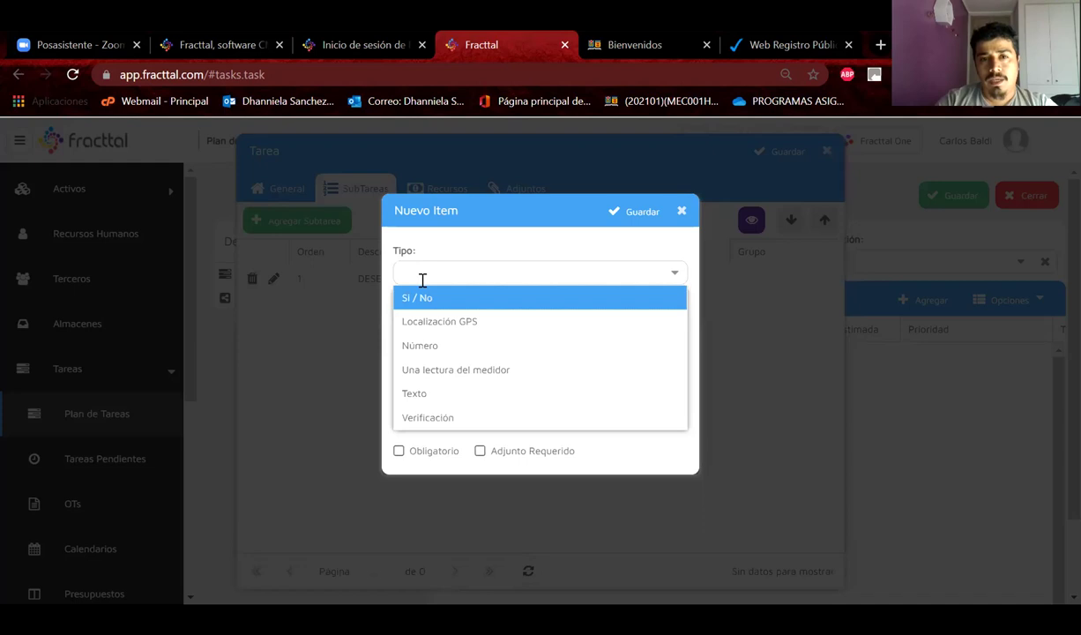
{"action": "left_click", "coordinate": [420, 297]}
{"action": "type", "text": "BLOQUEAR EL EQUIPO"}
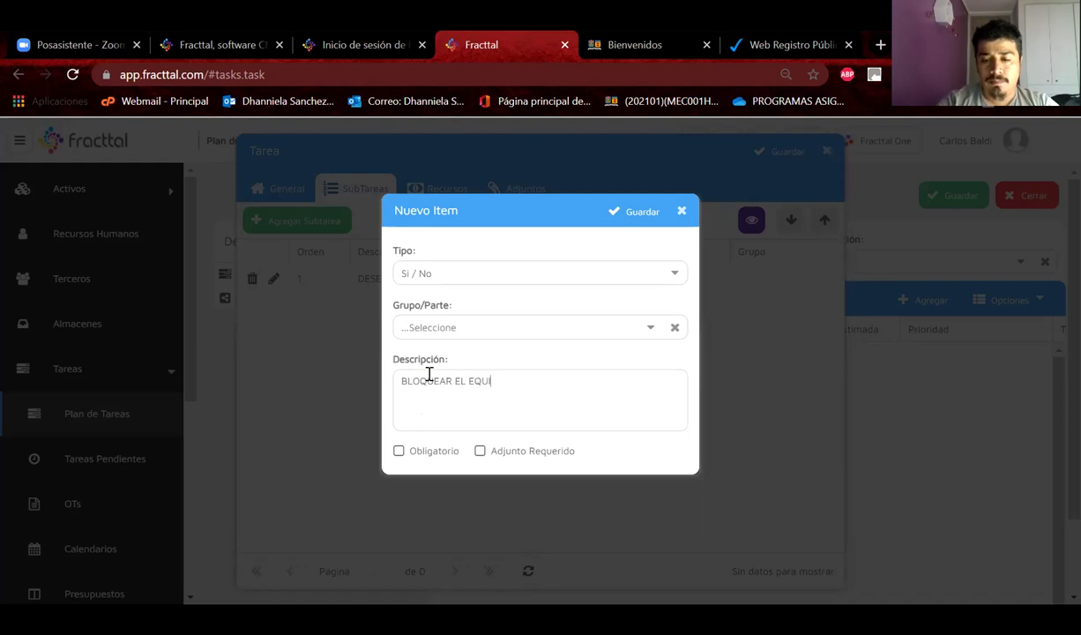
{"action": "left_click", "coordinate": [634, 224]}
- Add a subtask of type Número with the description MEDIR LA HOLGURA DE LA BANCADA
{"action": "left_click", "coordinate": [342, 220]}
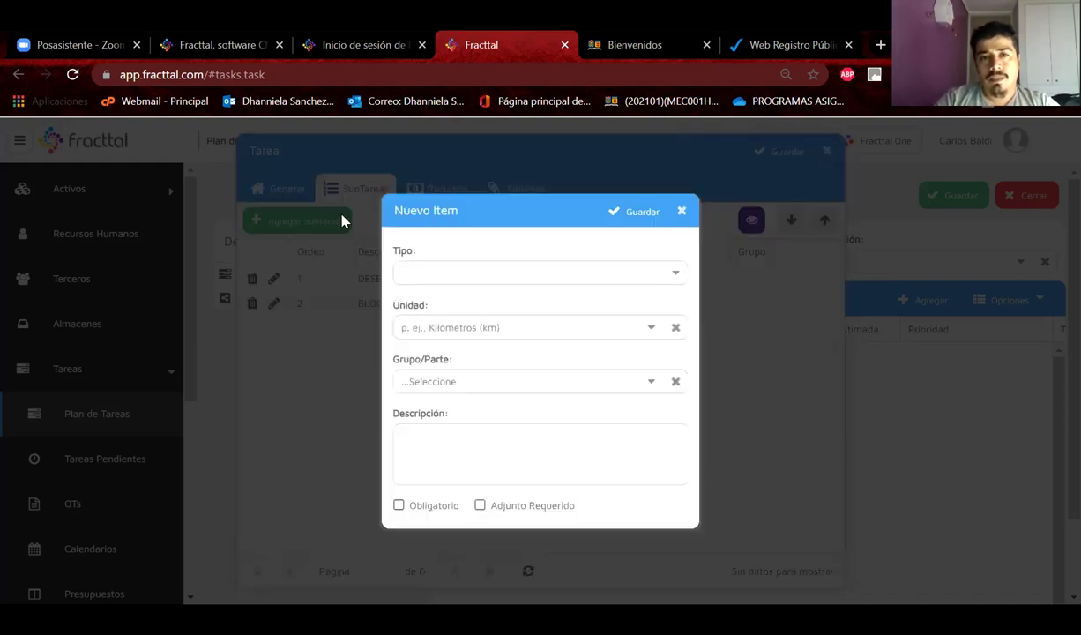
{"action": "left_click", "coordinate": [418, 272]}
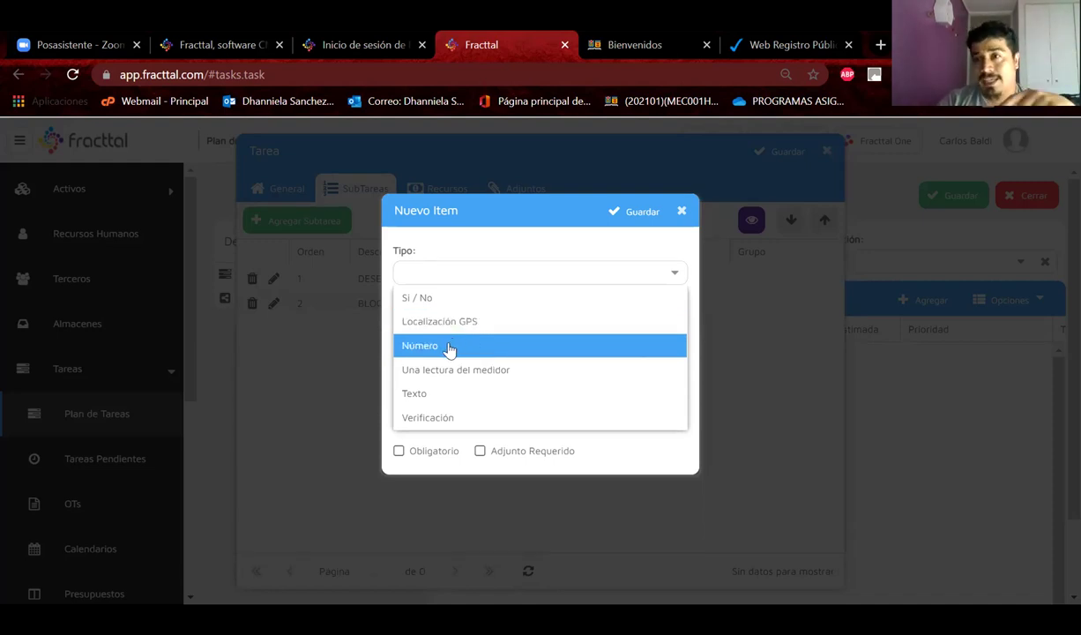
{"action": "left_click", "coordinate": [449, 349]}
{"action": "left_click", "coordinate": [444, 380]}
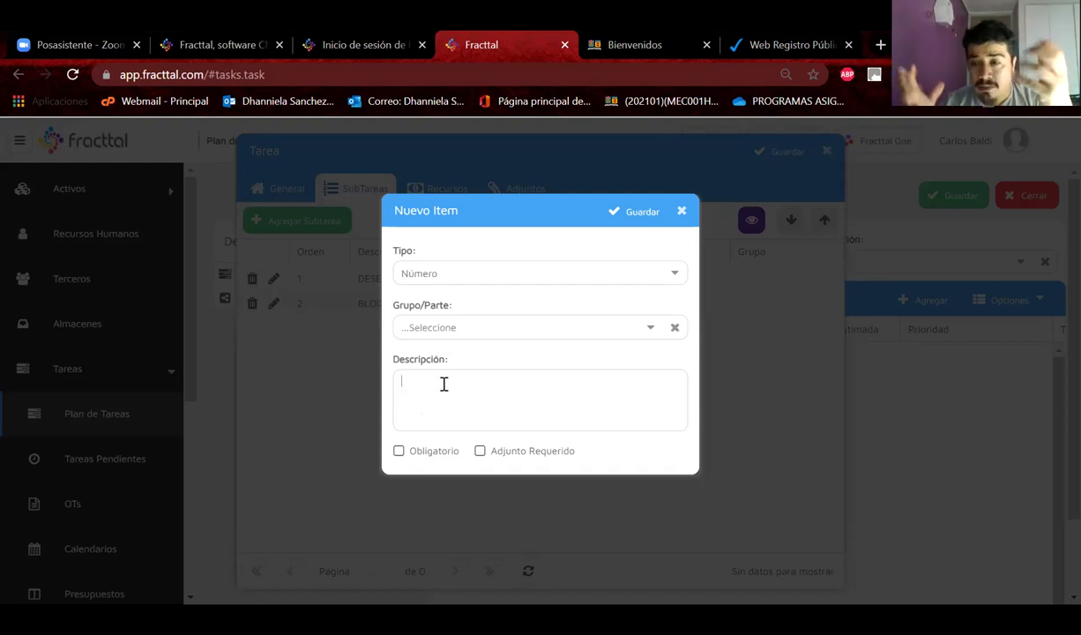
{"action": "type", "text": "ME"}
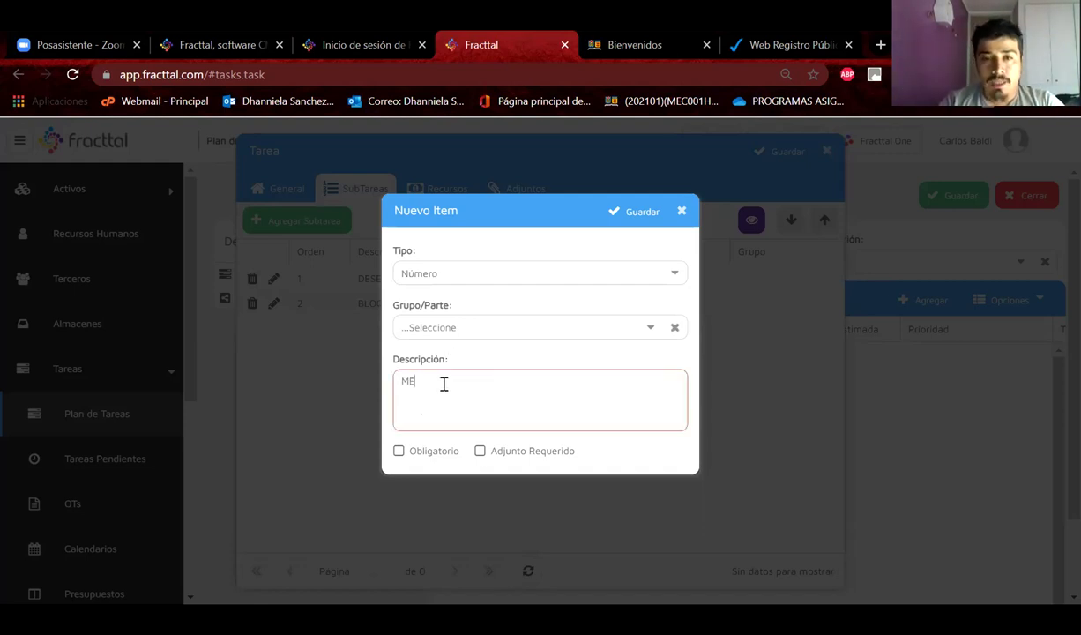
{"action": "type", "text": "DIR LA "}
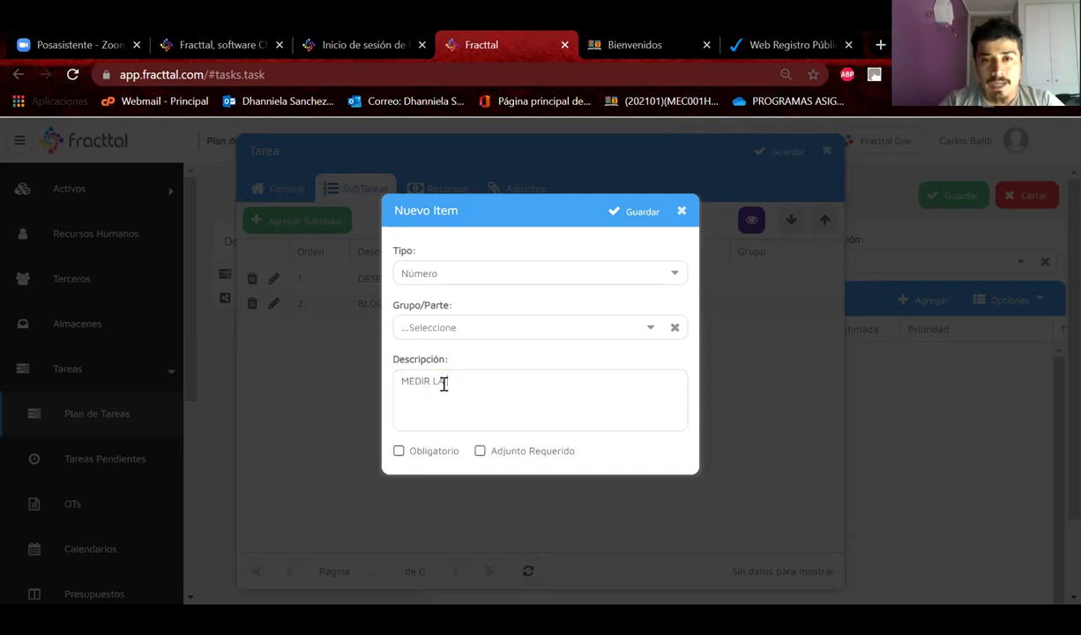
{"action": "type", "text": "HOLGURA"}
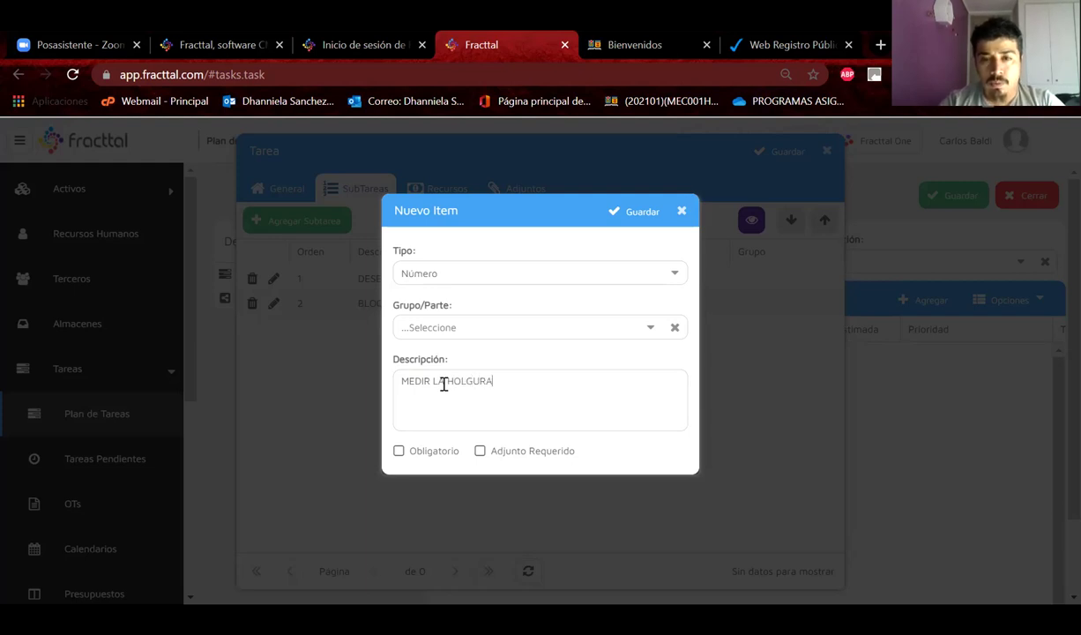
{"action": "type", "text": " DE LA BANCADA"}
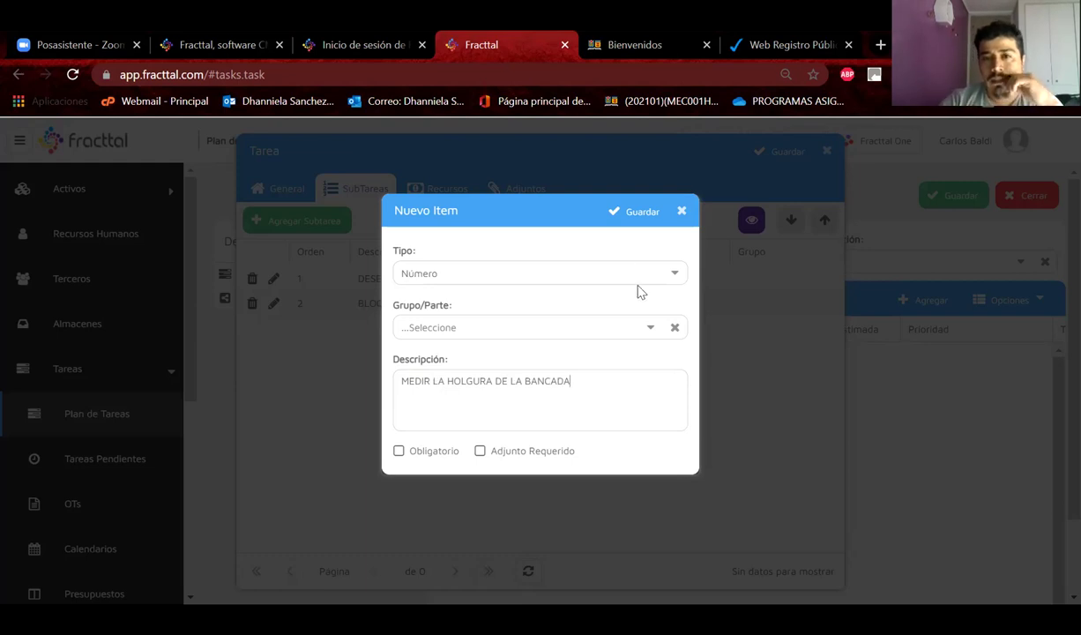
{"action": "left_click", "coordinate": [621, 220]}
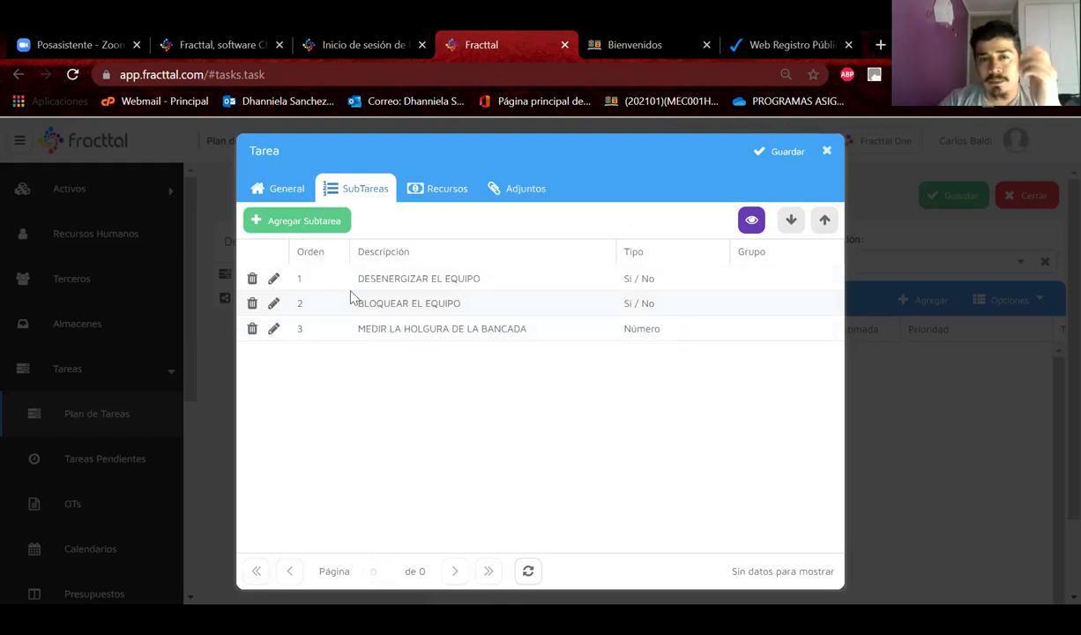
- Add a subtask of type Número with the description MIDA TEMPERATURA DE RODAMIENTO
{"action": "left_click", "coordinate": [298, 220]}
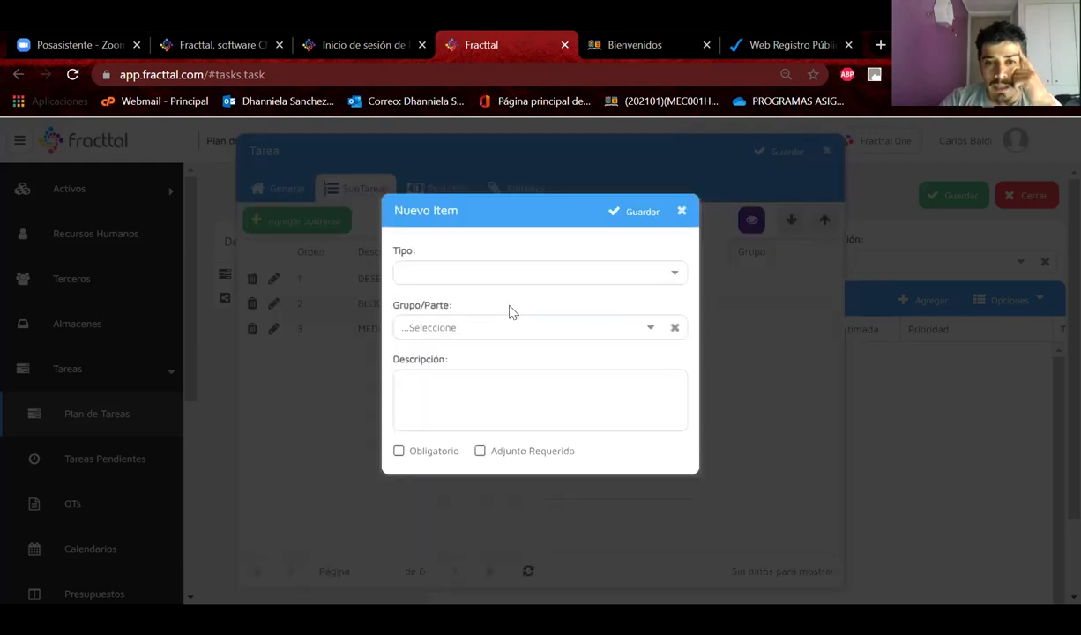
{"action": "left_click", "coordinate": [423, 268]}
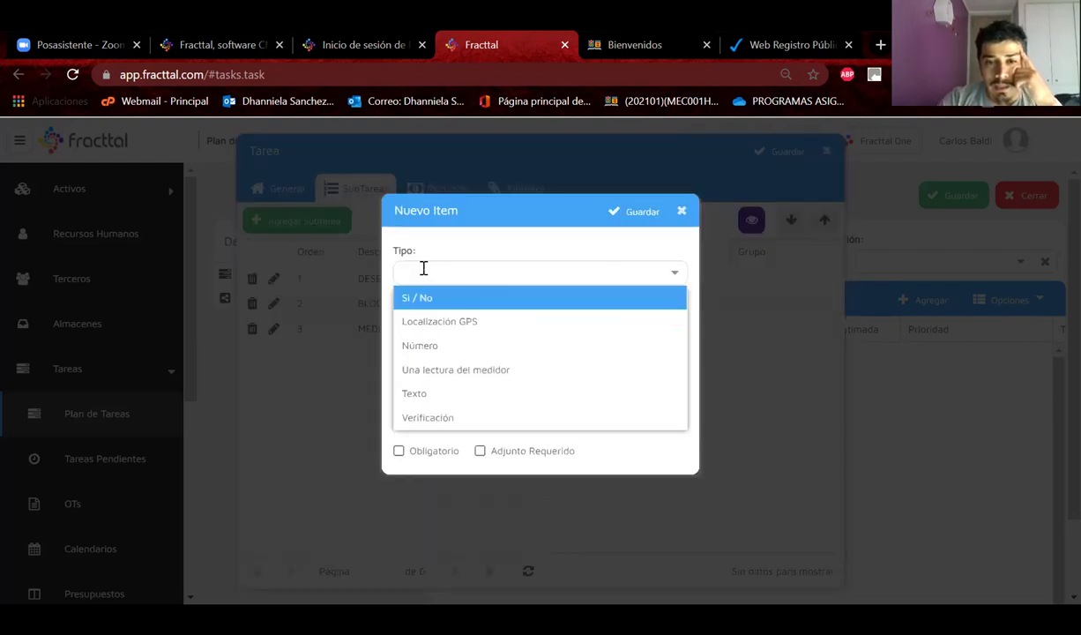
{"action": "left_click", "coordinate": [489, 346]}
{"action": "left_click", "coordinate": [466, 395]}
{"action": "type", "text": "MIDA TE"}
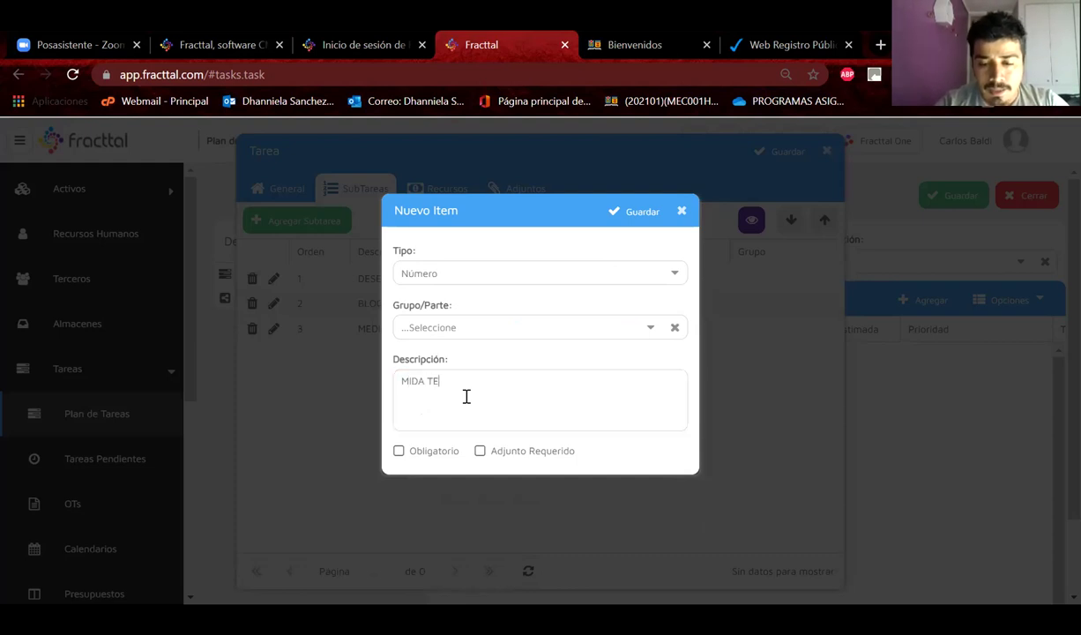
{"action": "type", "text": "MPERATURA DE"}
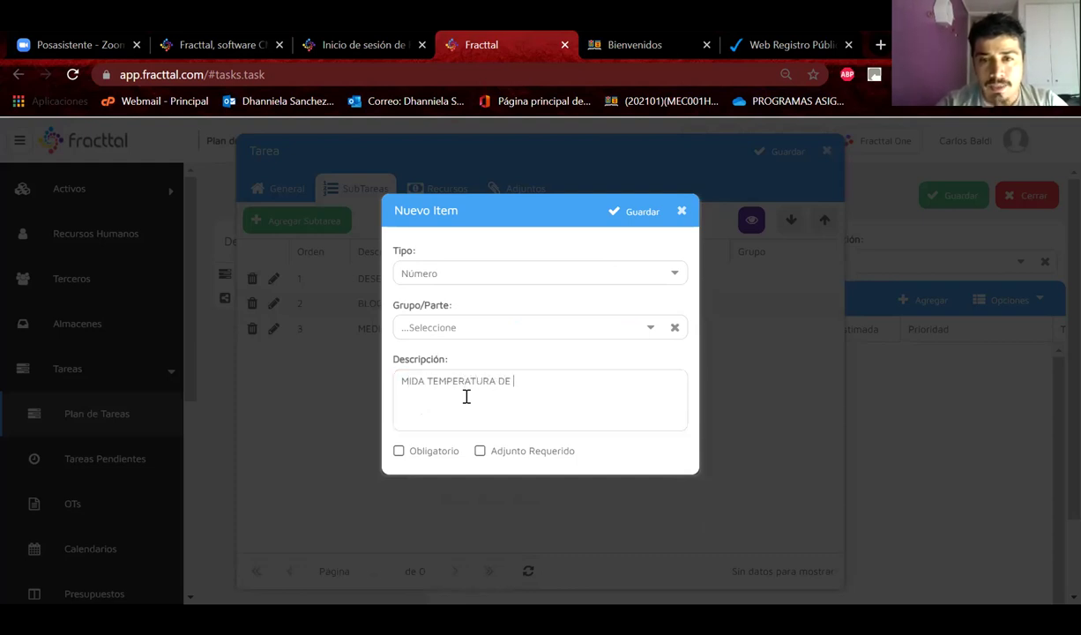
{"action": "type", "text": " RODAMIENTO"}
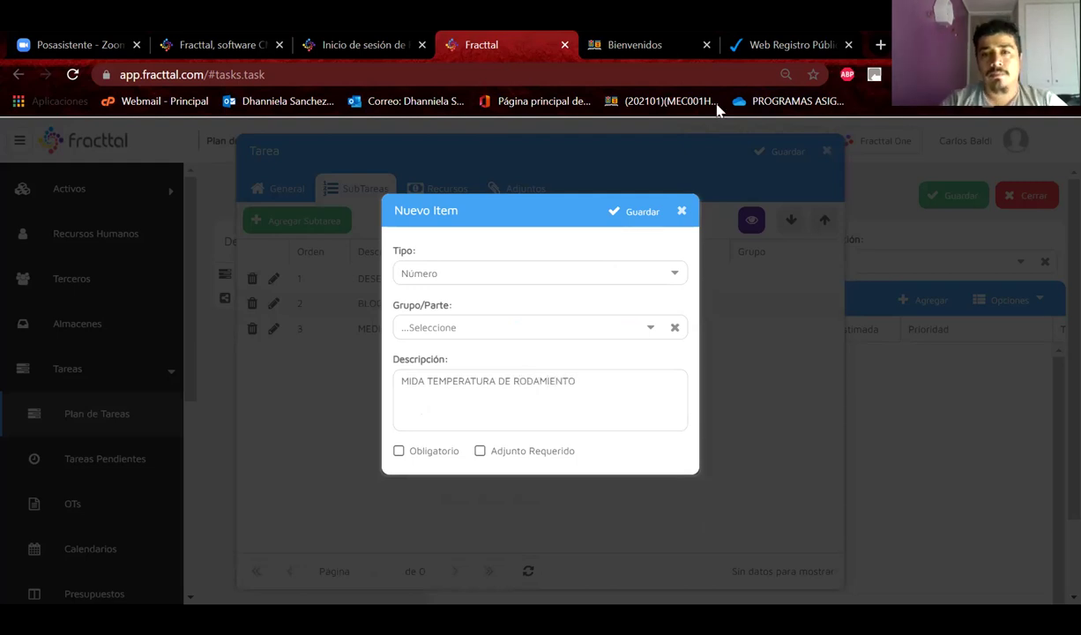
{"action": "left_click", "coordinate": [633, 213]}
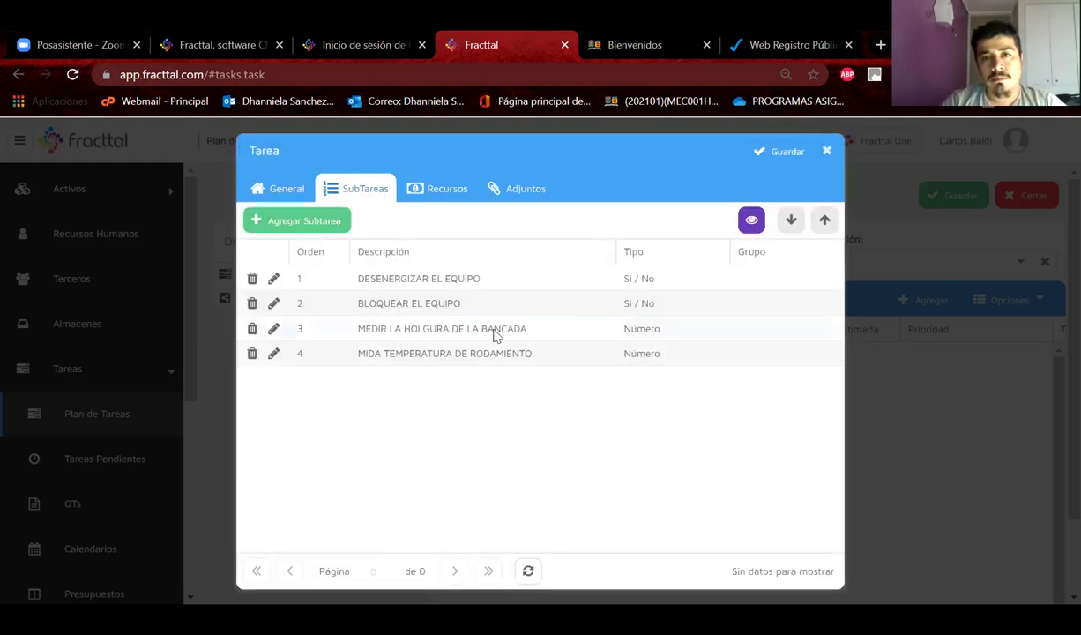
- Add a subtask of type Texto with the description VERIFIQUE ESTADO DE CORREAS
{"action": "left_click", "coordinate": [338, 225]}
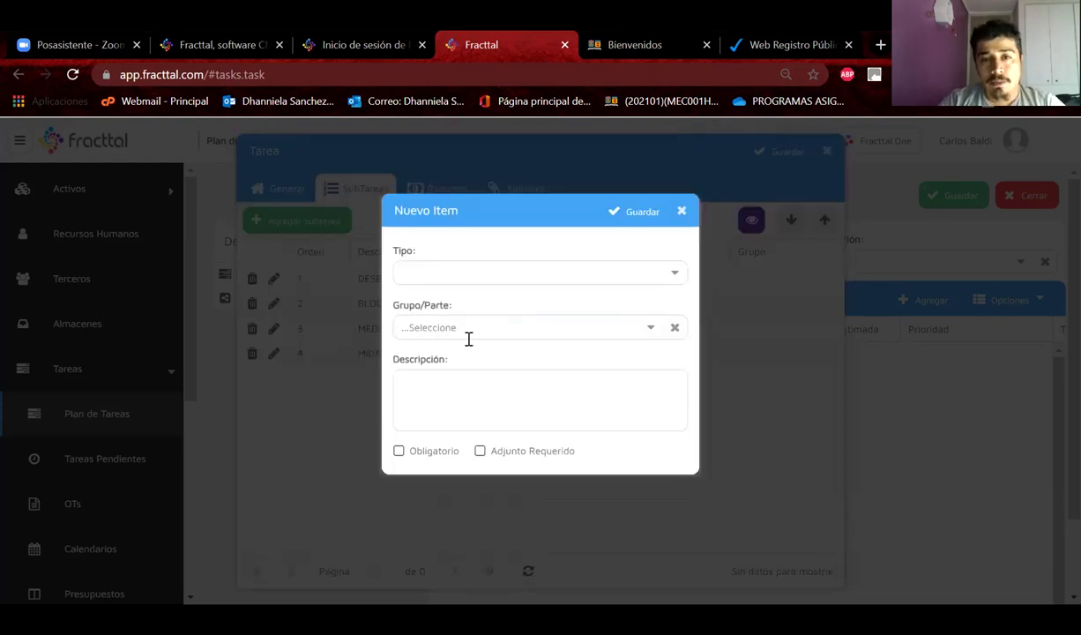
{"action": "left_click", "coordinate": [475, 274]}
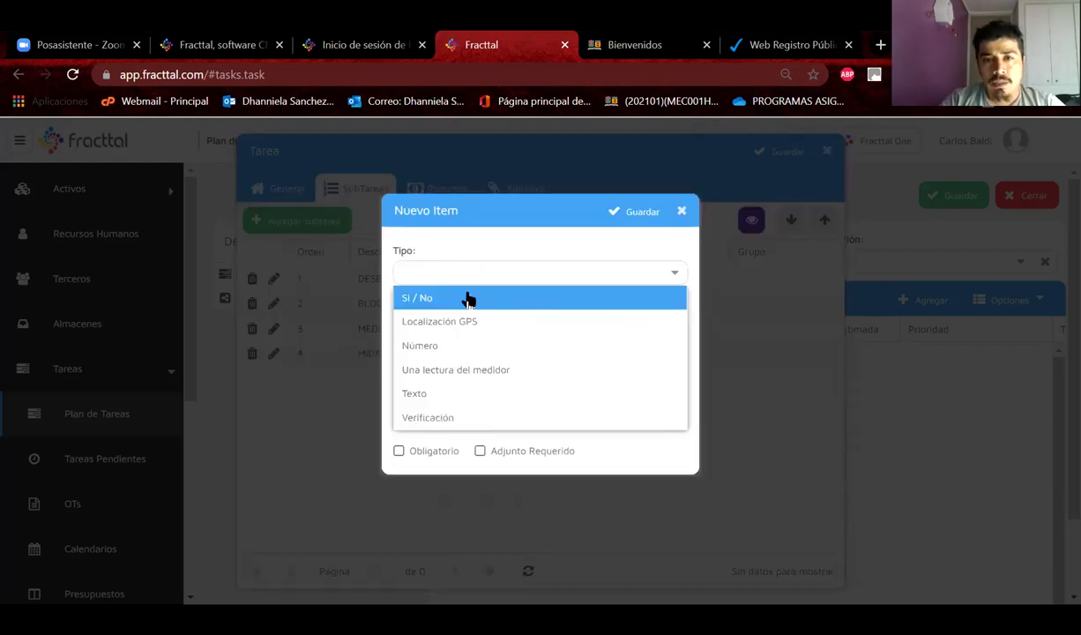
{"action": "left_click", "coordinate": [510, 396]}
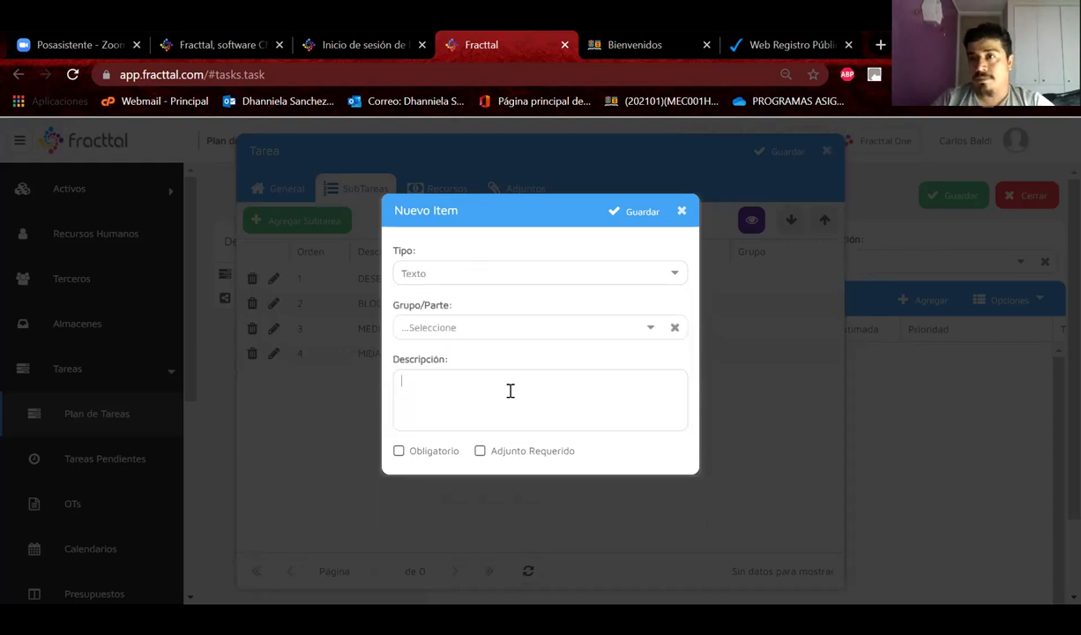
{"action": "type", "text": "VER"}
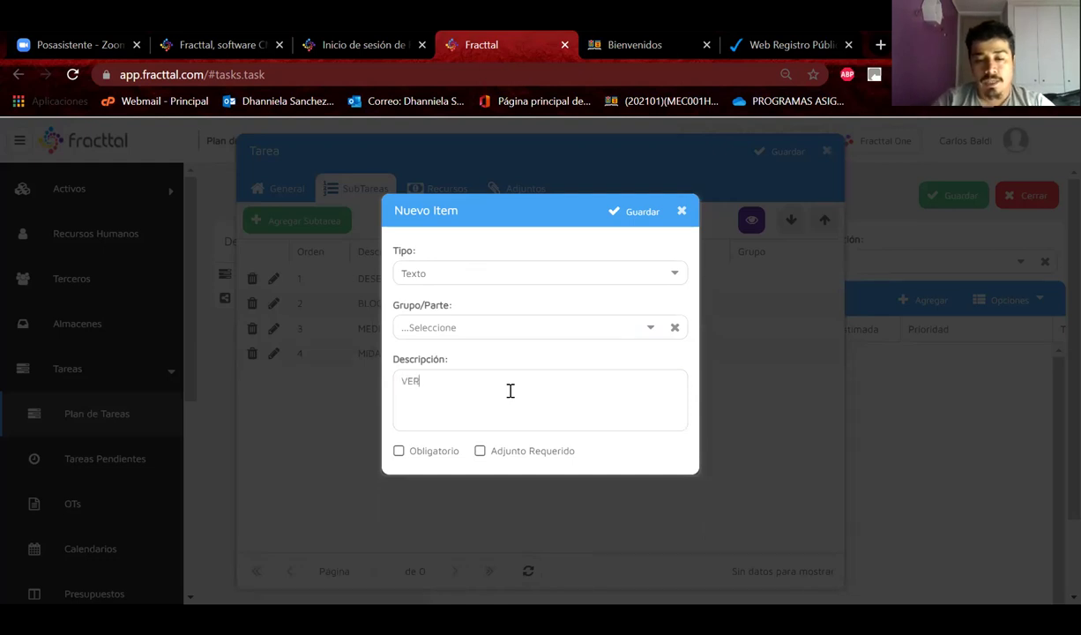
{"action": "type", "text": "IFIQUE ESTAD"}
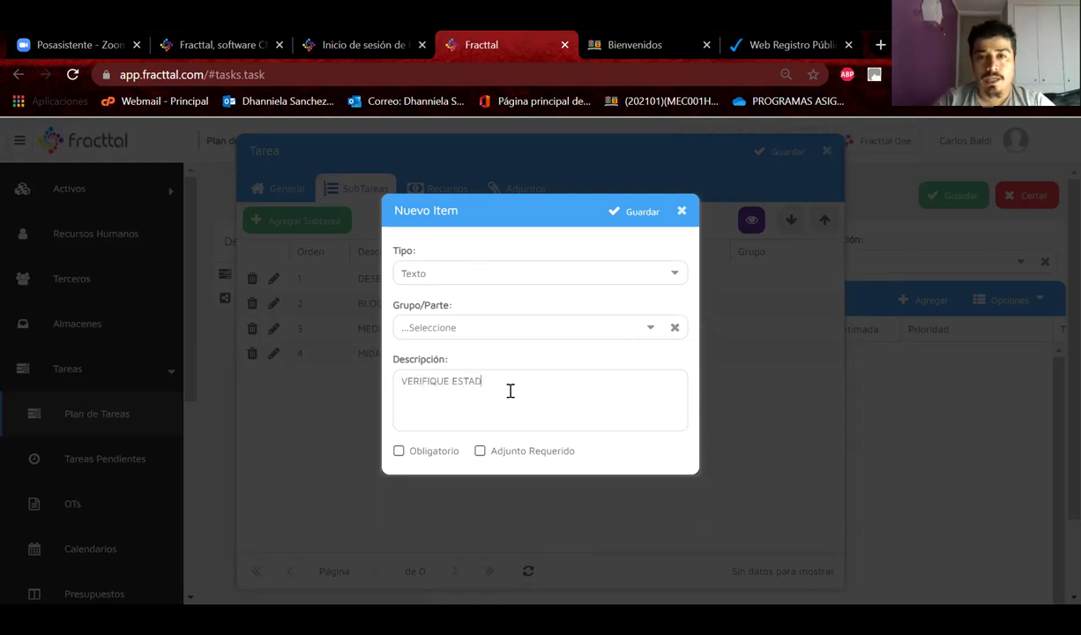
{"action": "type", "text": "O DE CORRESAS"}
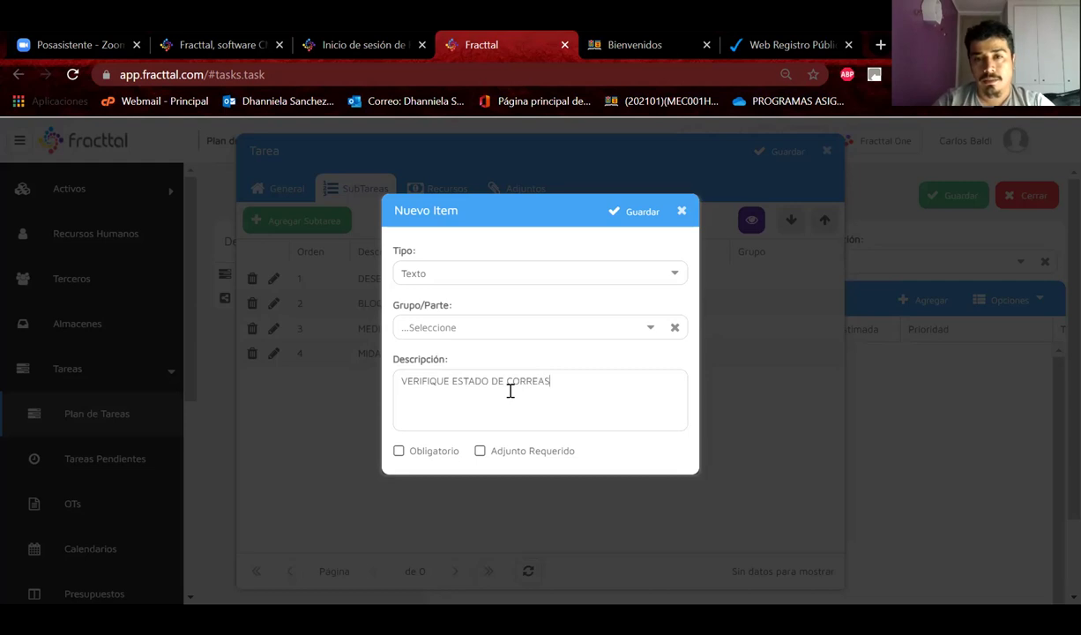
{"action": "left_click", "coordinate": [632, 212]}
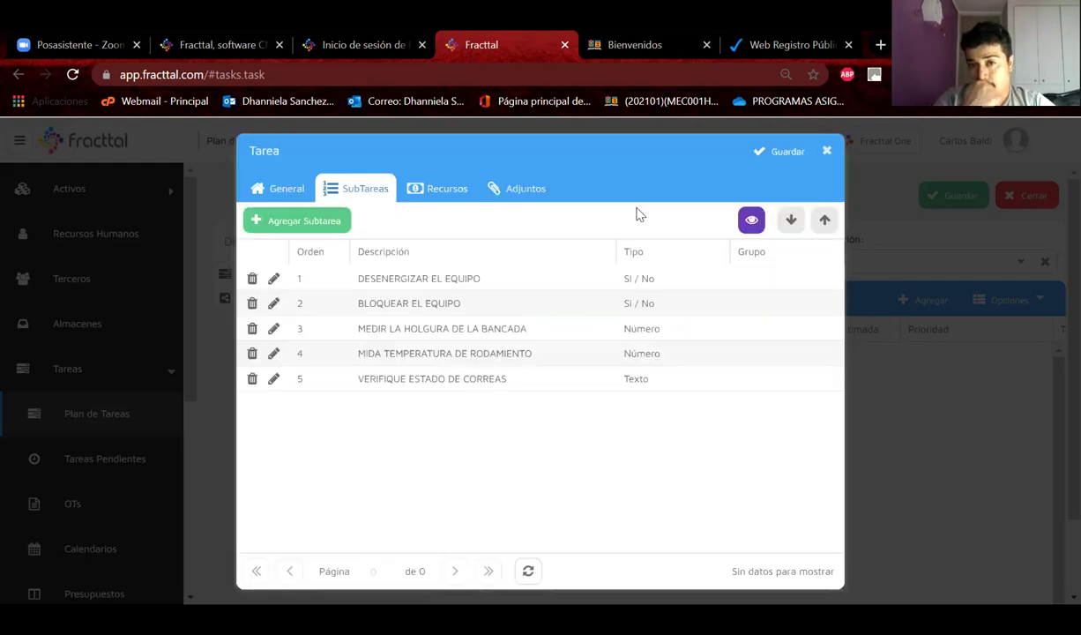
- Preview the LIMPIEZA SEMANAL subtask form through to its last field, and close the preview
{"action": "left_click", "coordinate": [758, 220]}
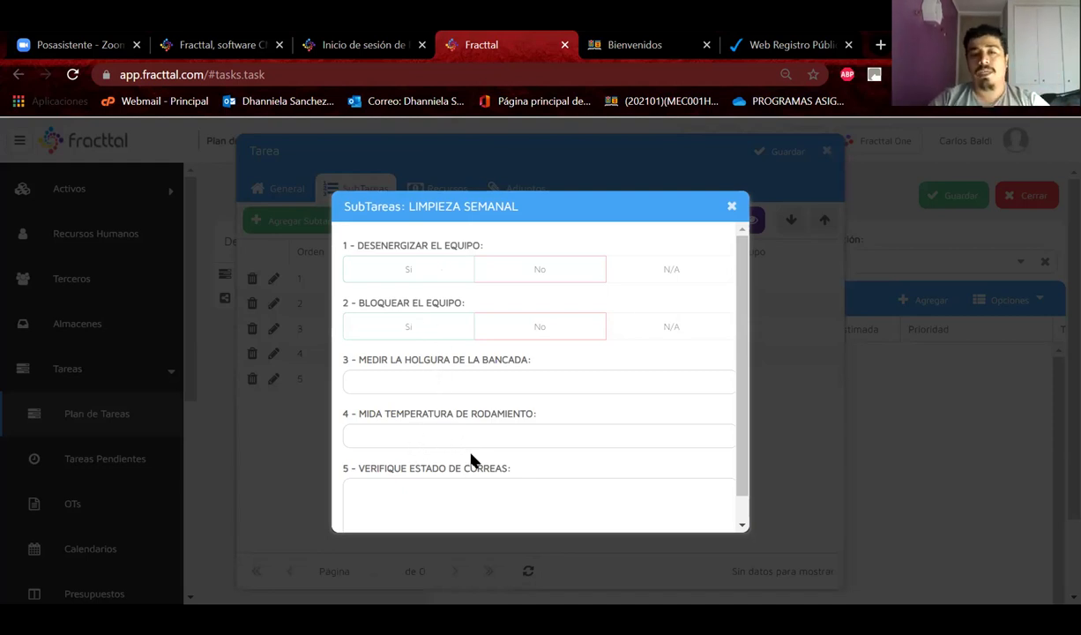
{"action": "scroll", "coordinate": [444, 473], "scroll_direction": "down", "scroll_amount": 1}
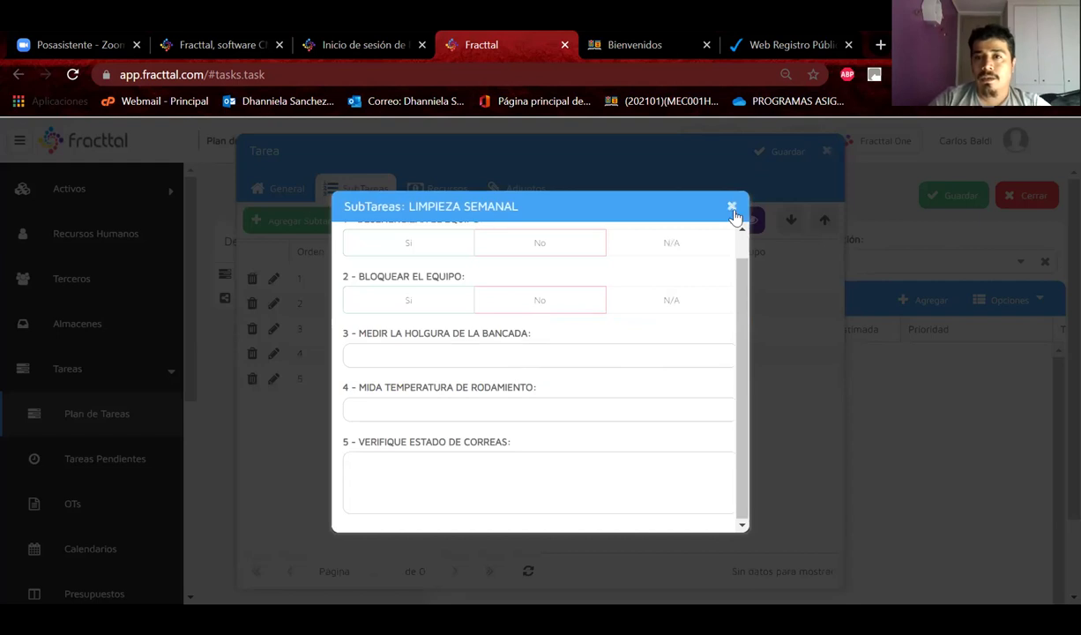
{"action": "left_click", "coordinate": [730, 208]}
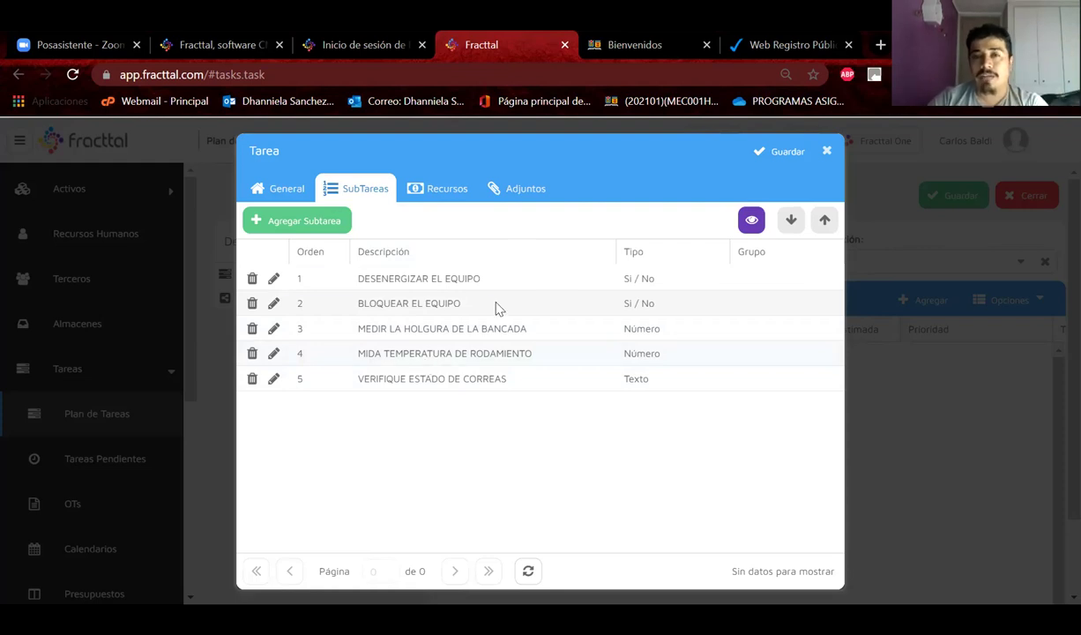
- Search the inventory for PIROME and add PIROMETRO PCE INSTRUMENTS TC 30 as a resource of the task
{"action": "left_click", "coordinate": [436, 190]}
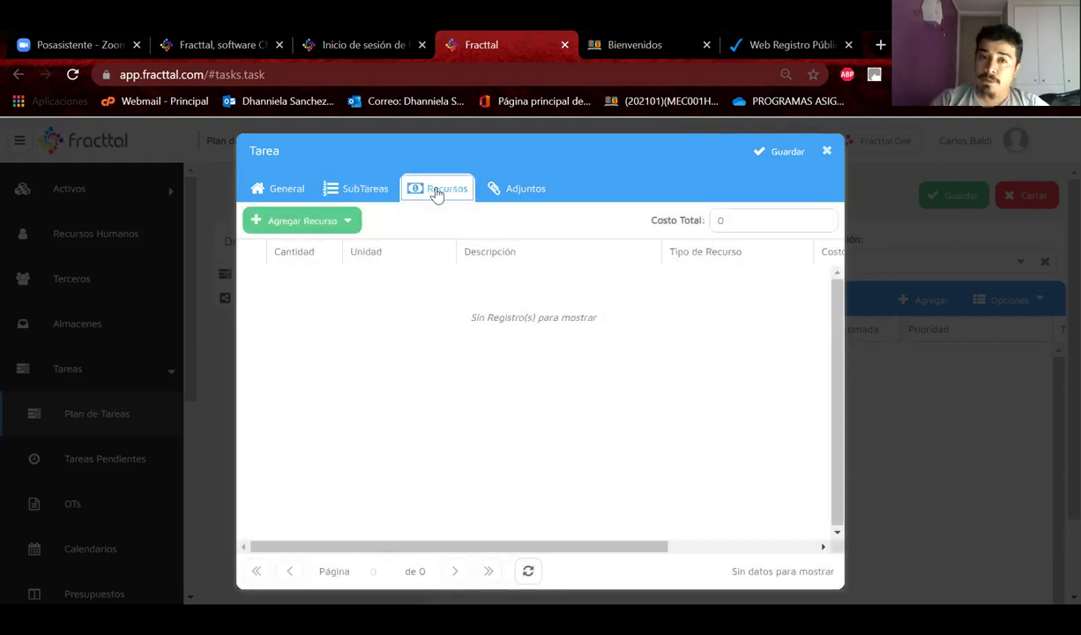
{"action": "left_click", "coordinate": [306, 226]}
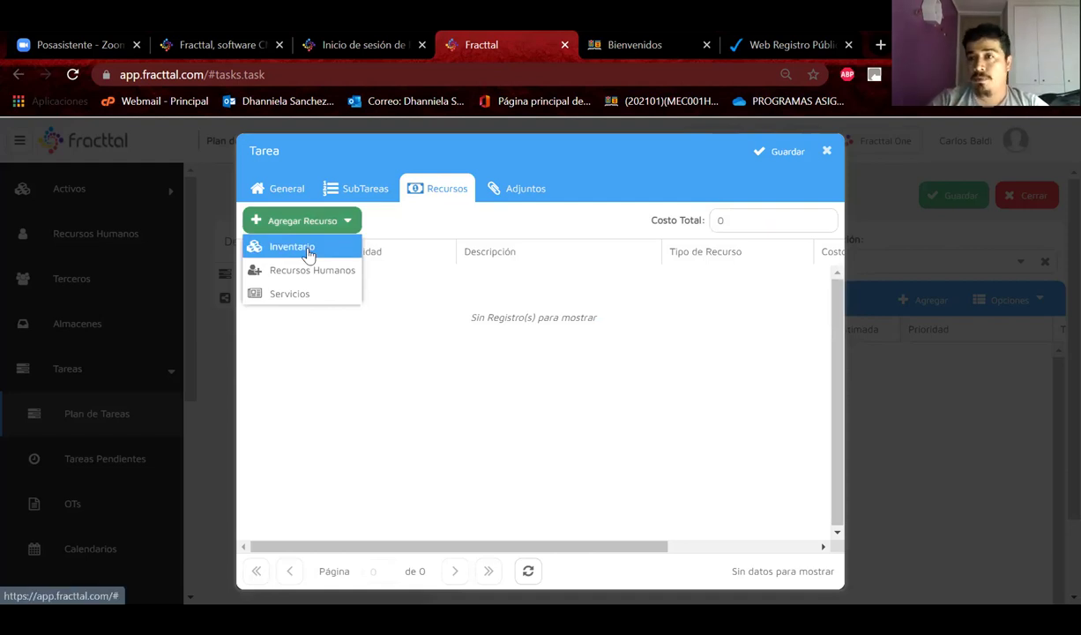
{"action": "left_click", "coordinate": [291, 246]}
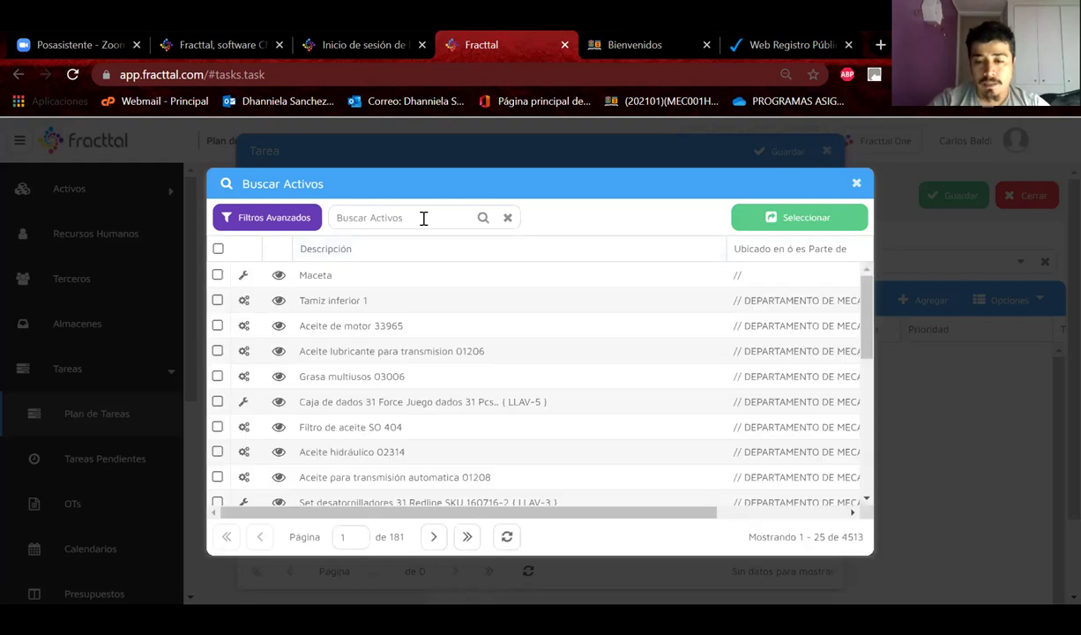
{"action": "type", "text": "PIROME"}
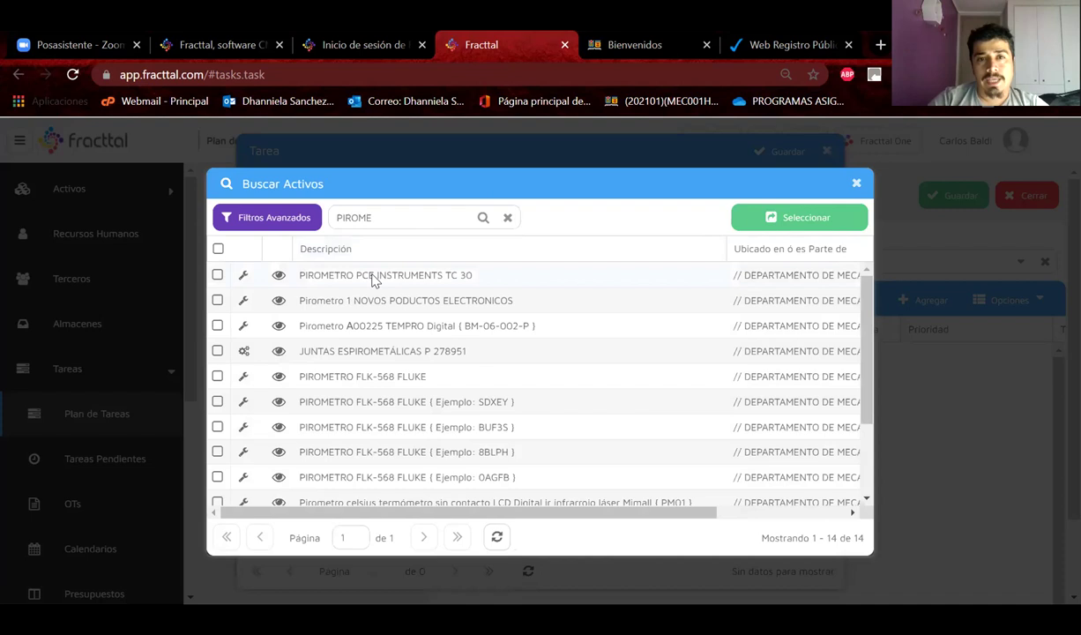
{"action": "left_click", "coordinate": [372, 280]}
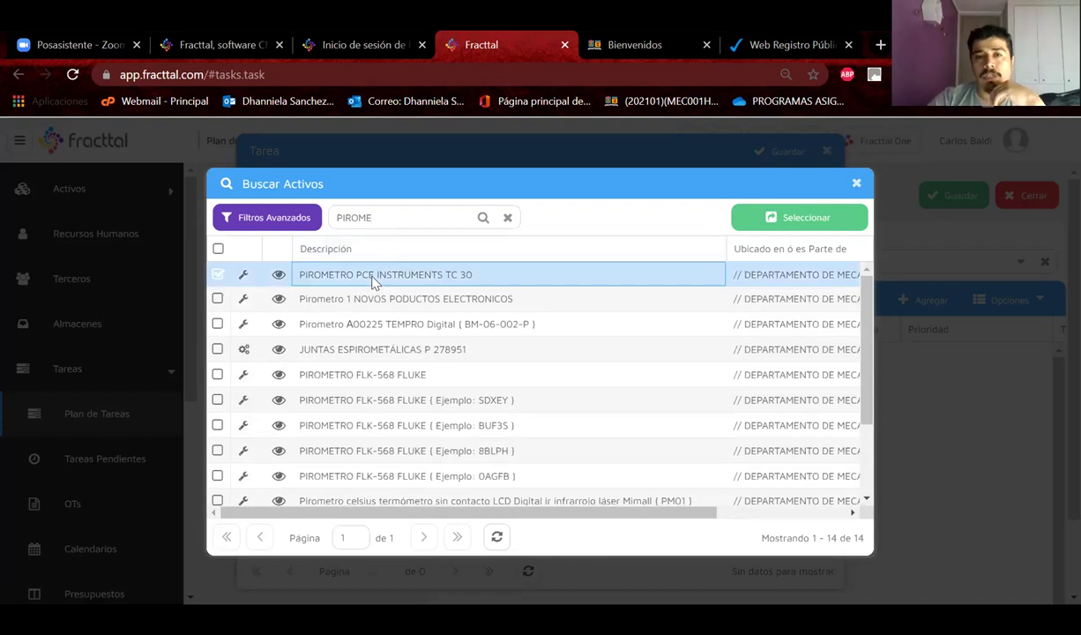
{"action": "double_click", "coordinate": [372, 280]}
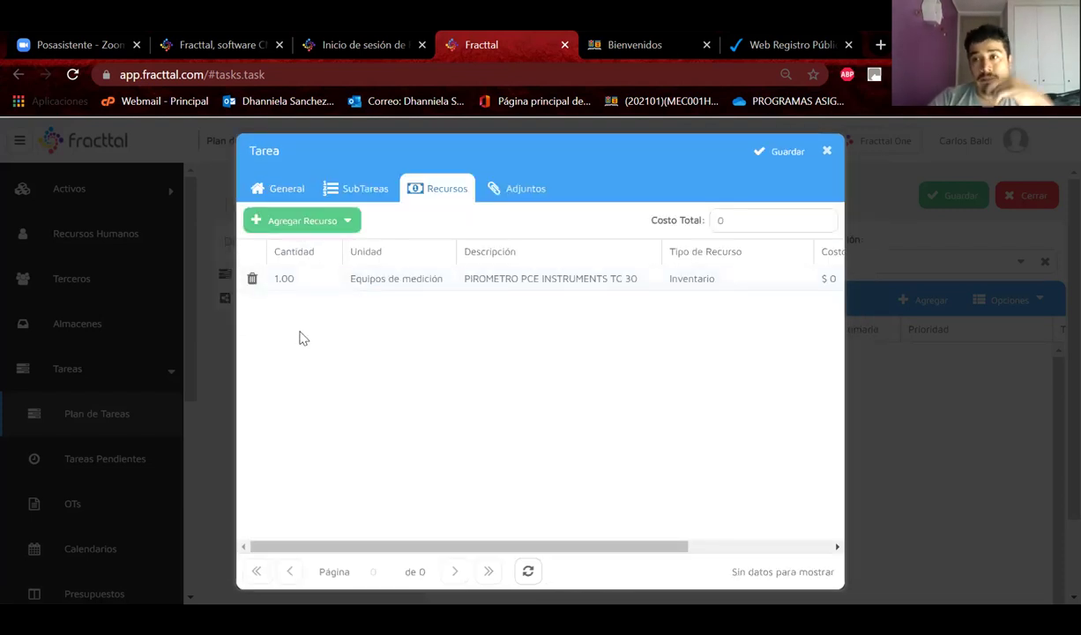
- Search the inventory for TENSIO and add the SKF digital tensiometer as a second resource
{"action": "left_click", "coordinate": [321, 223]}
{"action": "left_click", "coordinate": [314, 248]}
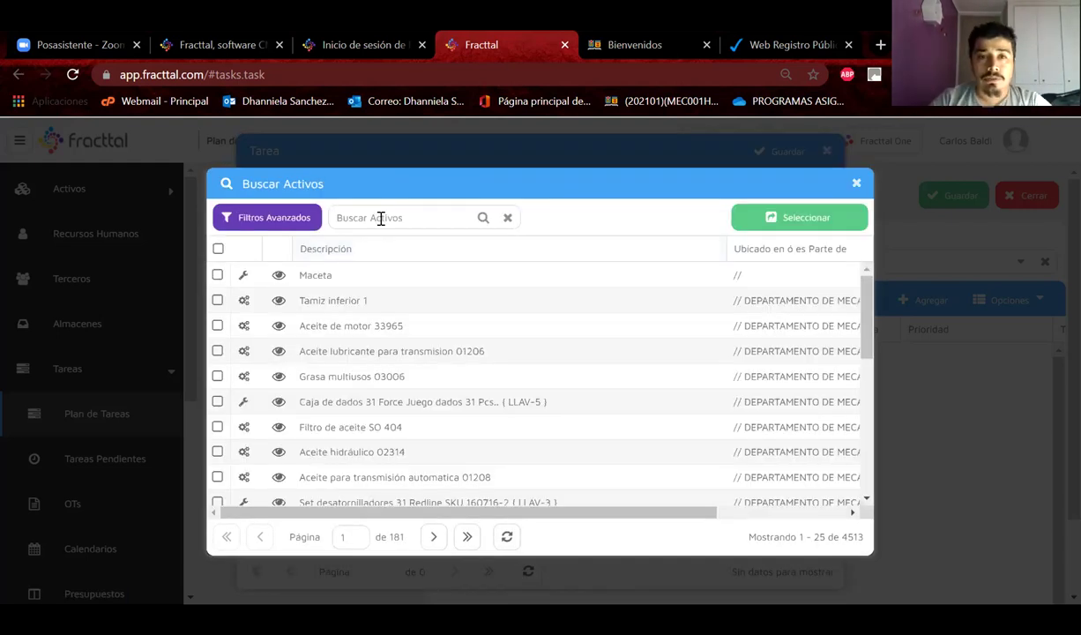
{"action": "type", "text": "TENSIO"}
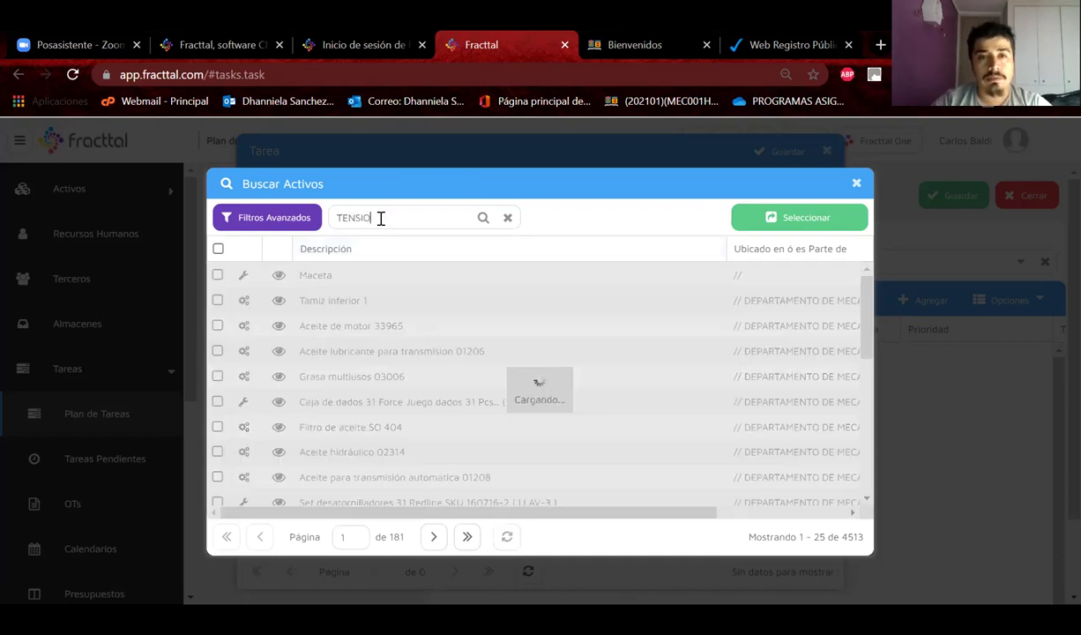
{"action": "double_click", "coordinate": [371, 277]}
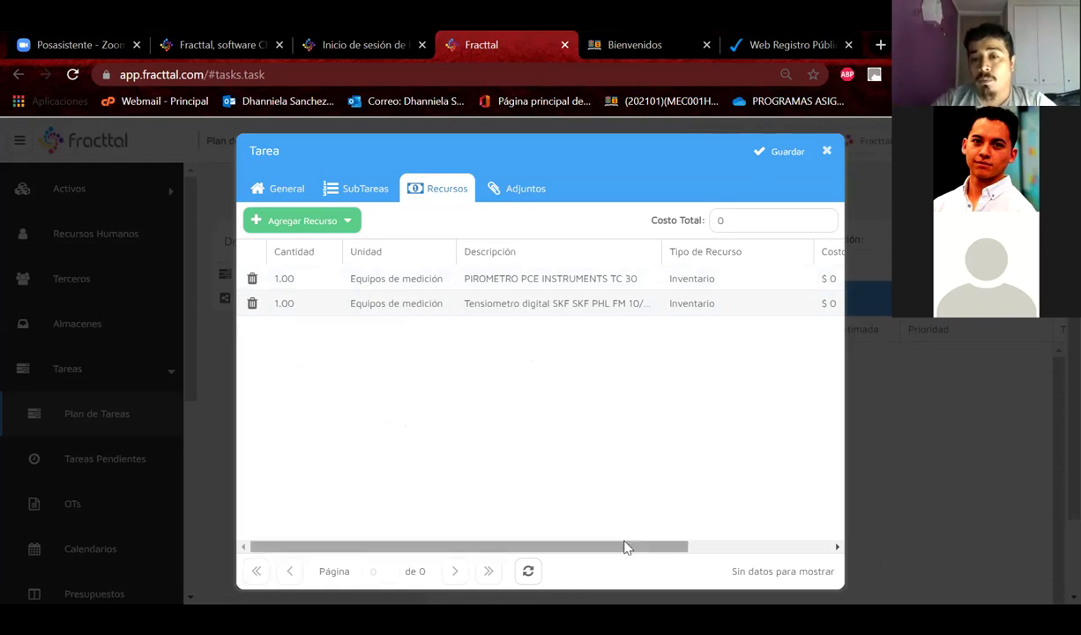
- Set the unit cost of the PIROMETRO PCE INSTRUMENTS TC 30 resource to $200
{"action": "left_click_drag", "start_coordinate": [623, 547], "coordinate": [538, 572]}
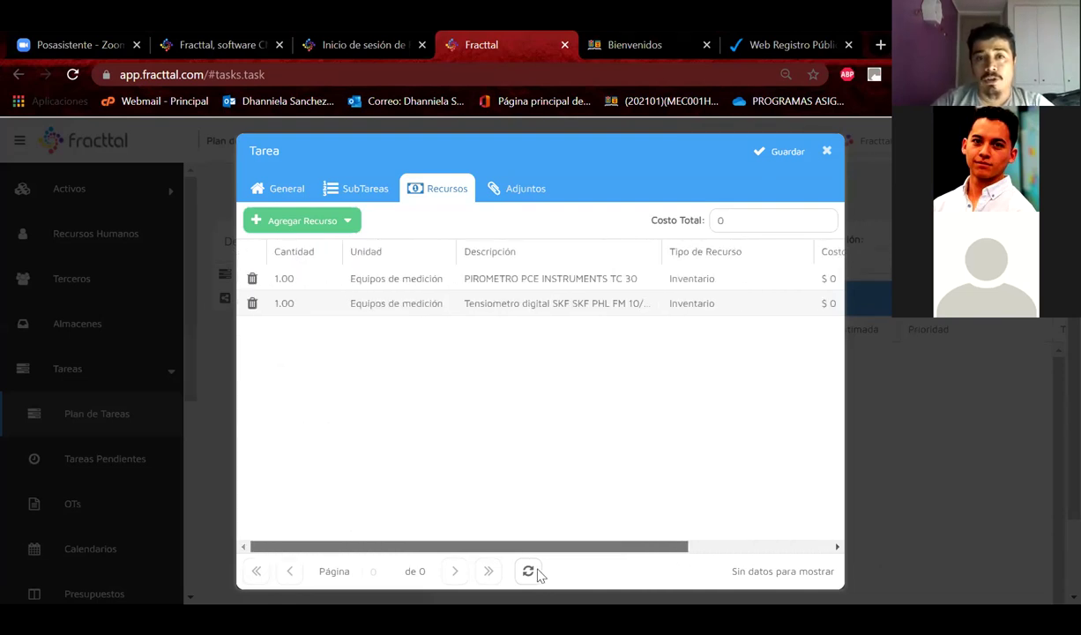
{"action": "left_click_drag", "start_coordinate": [632, 549], "coordinate": [751, 537]}
{"action": "left_click", "coordinate": [684, 277]}
{"action": "left_click", "coordinate": [743, 274]}
{"action": "left_click", "coordinate": [743, 274]}
{"action": "key", "text": "Return"}
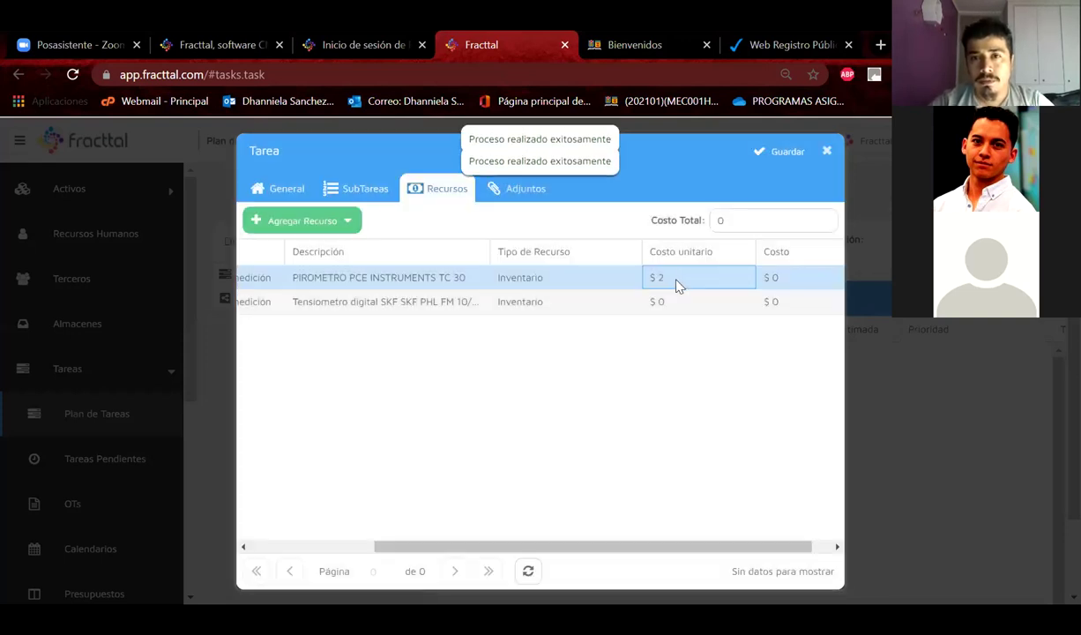
{"action": "left_click", "coordinate": [676, 280]}
{"action": "type", "text": "2"}
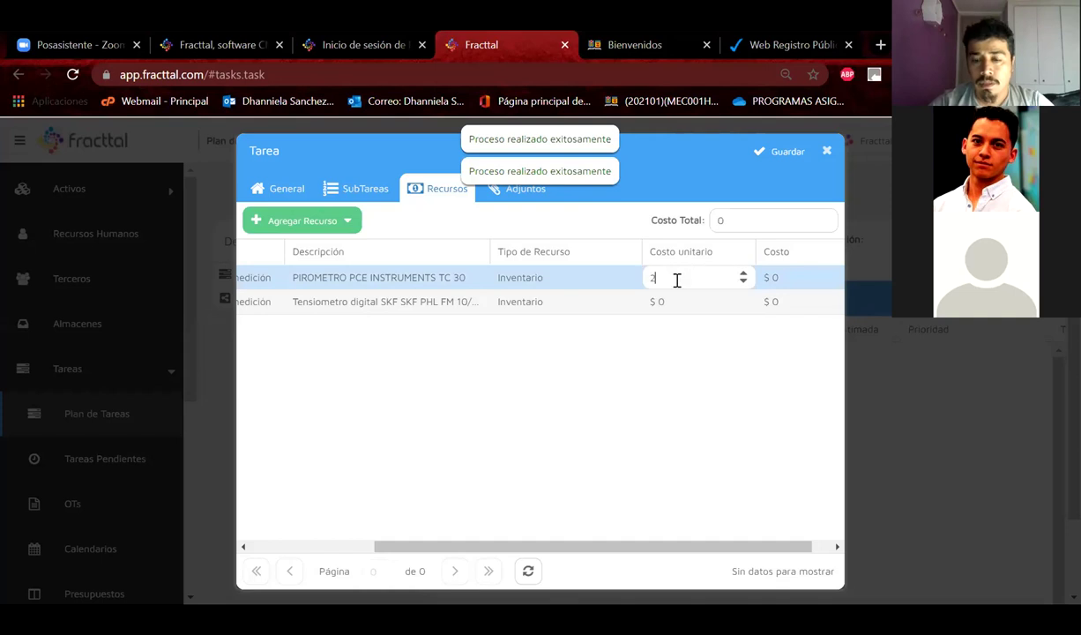
{"action": "type", "text": "00"}
{"action": "key", "text": "Return"}
{"action": "key", "text": "Left"}
{"action": "scroll", "coordinate": [593, 373], "scroll_direction": "left", "scroll_amount": 3}
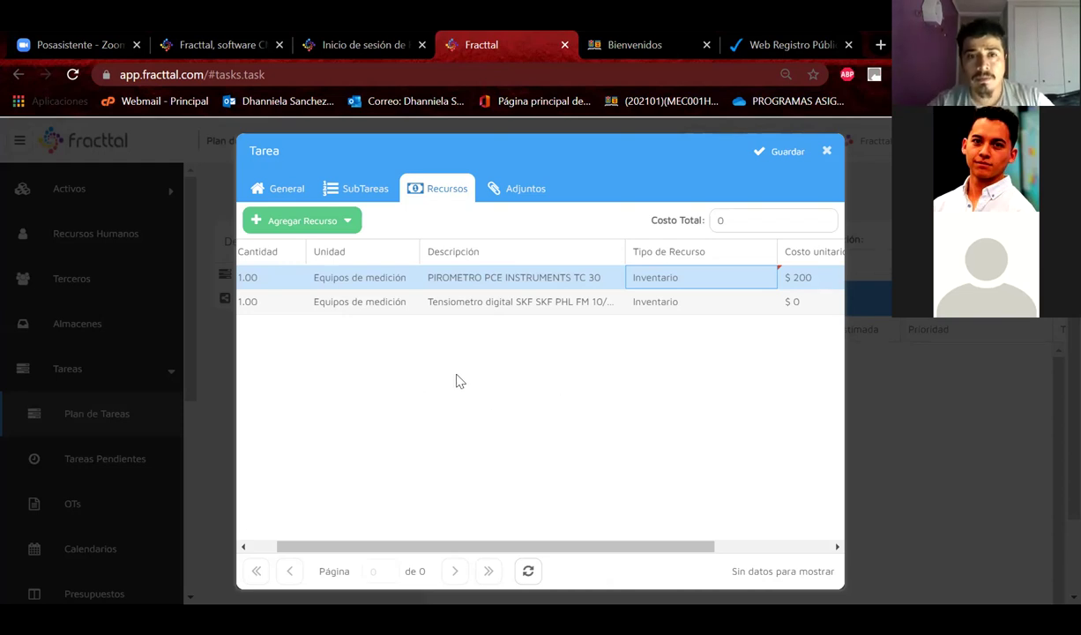
- Add TÉCNICO ASISTENTE as a human resource at the ordinary hourly rate, and return to the task's general data
{"action": "left_click", "coordinate": [325, 224]}
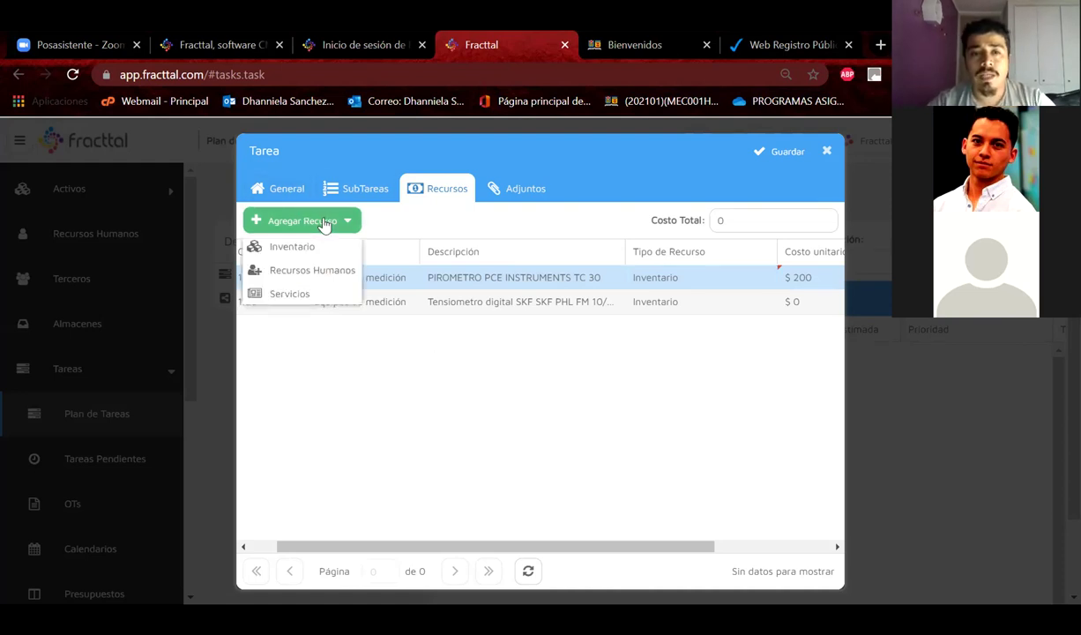
{"action": "left_click", "coordinate": [300, 274]}
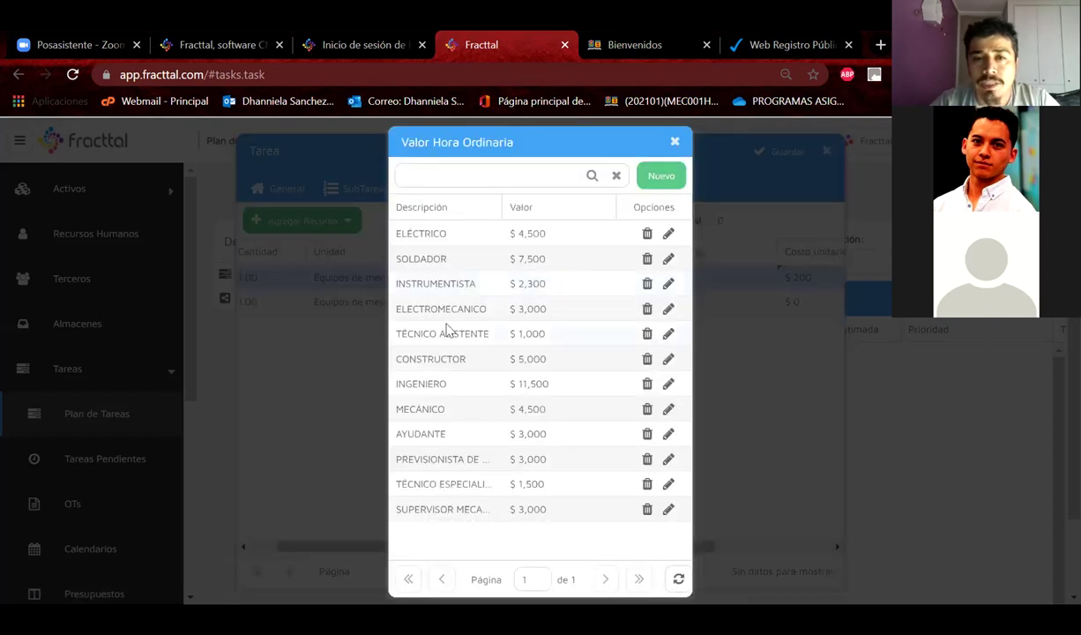
{"action": "left_click", "coordinate": [445, 341]}
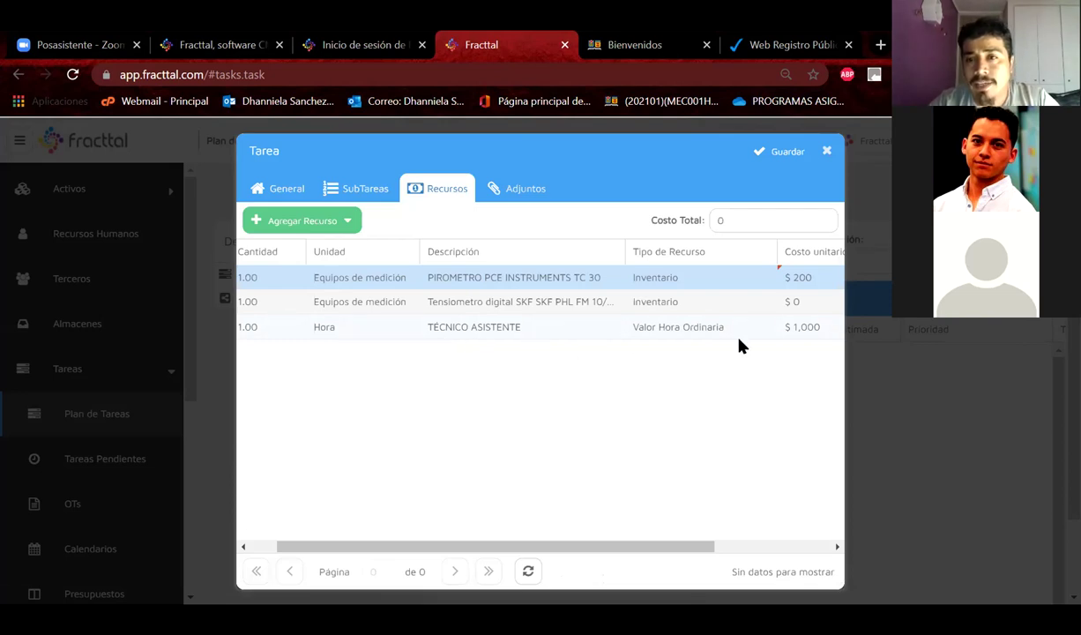
{"action": "scroll", "coordinate": [705, 340], "scroll_direction": "right", "scroll_amount": 3}
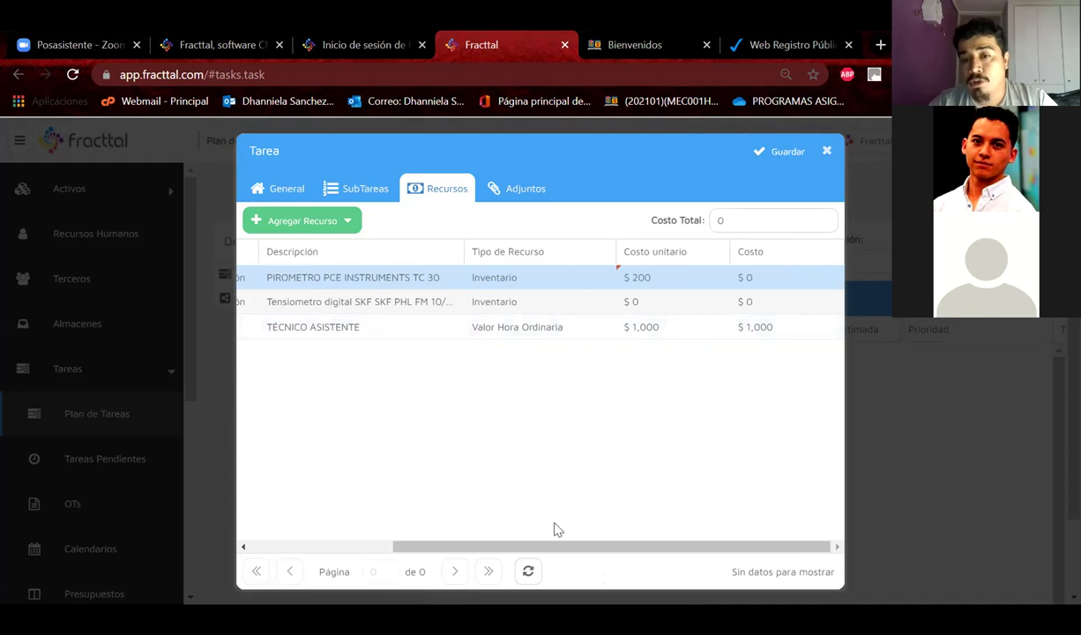
{"action": "left_click_drag", "start_coordinate": [540, 553], "coordinate": [450, 553]}
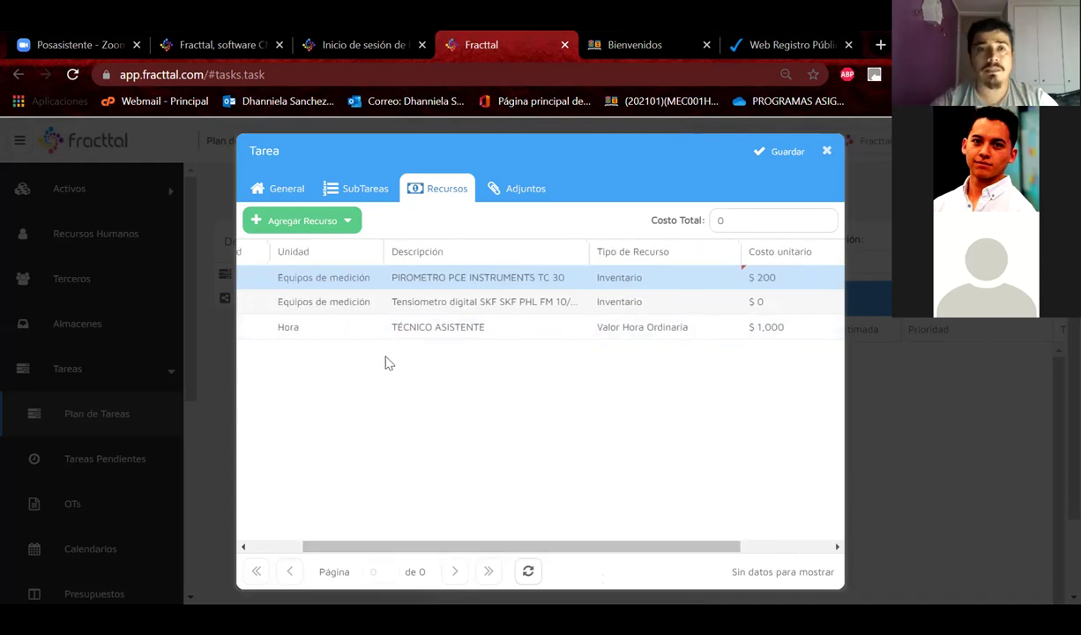
{"action": "left_click", "coordinate": [263, 197]}
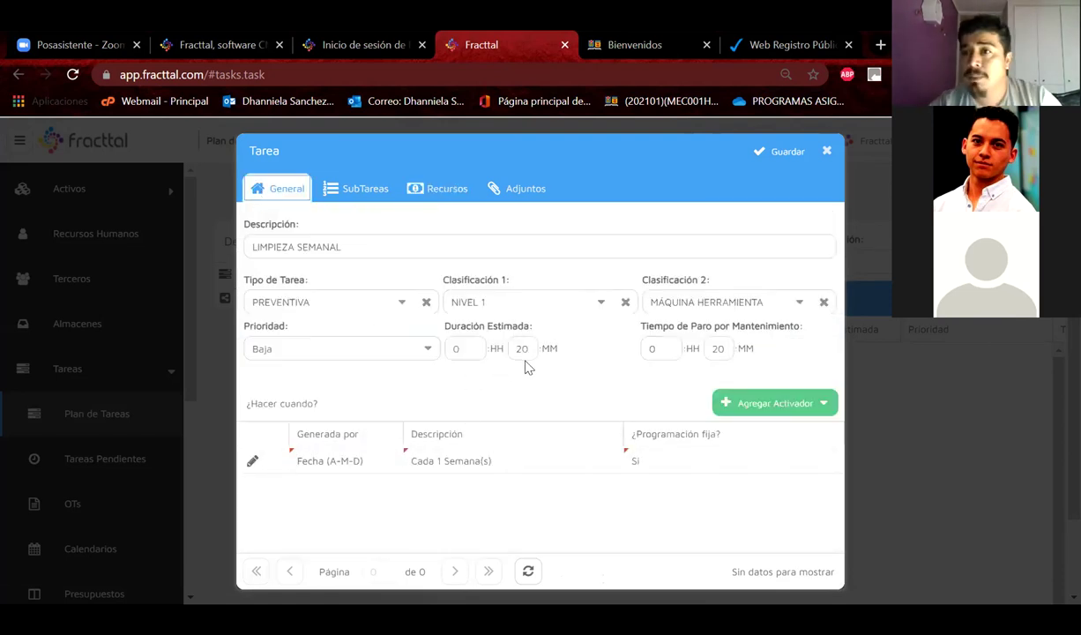
- Look through the services that can be added as task resources, including PINTADO and SOLDADURA, and check the resource costs without adding any
{"action": "left_click", "coordinate": [441, 193]}
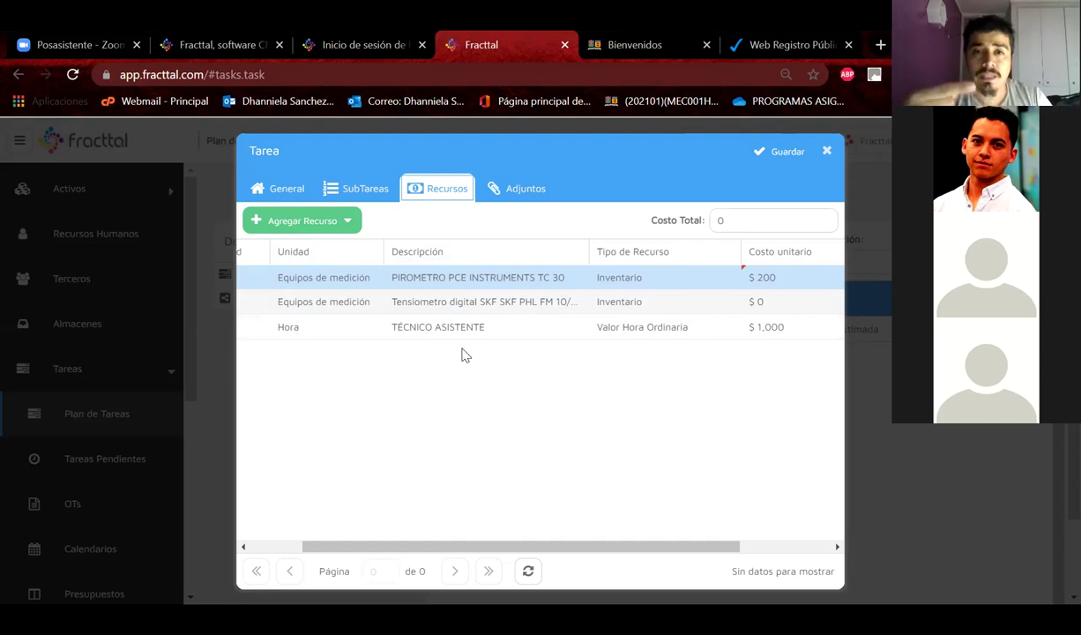
{"action": "left_click", "coordinate": [338, 221]}
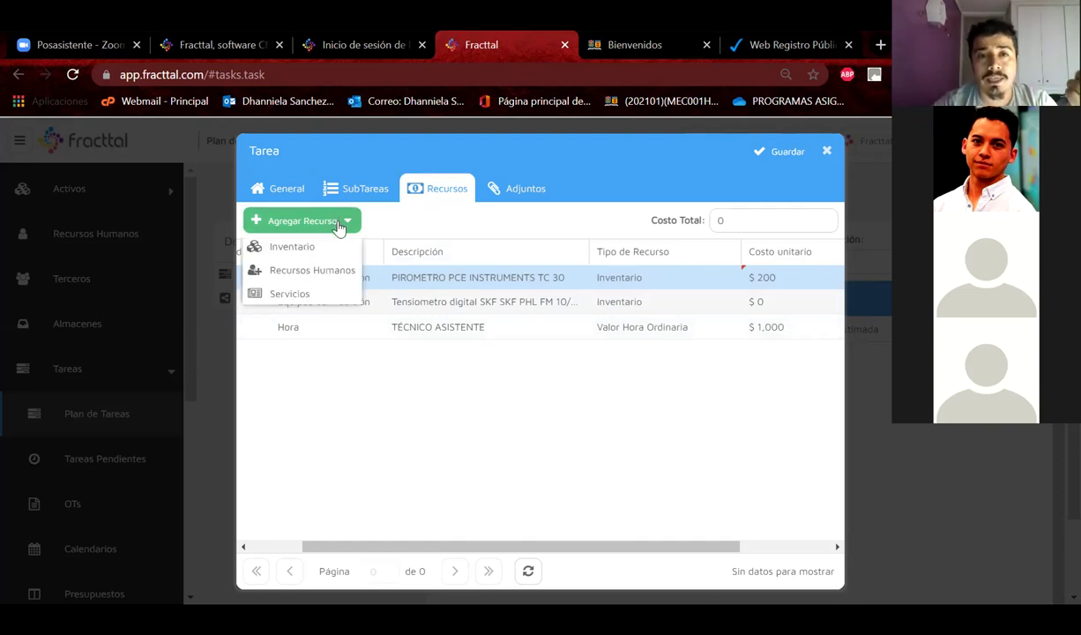
{"action": "left_click", "coordinate": [308, 300]}
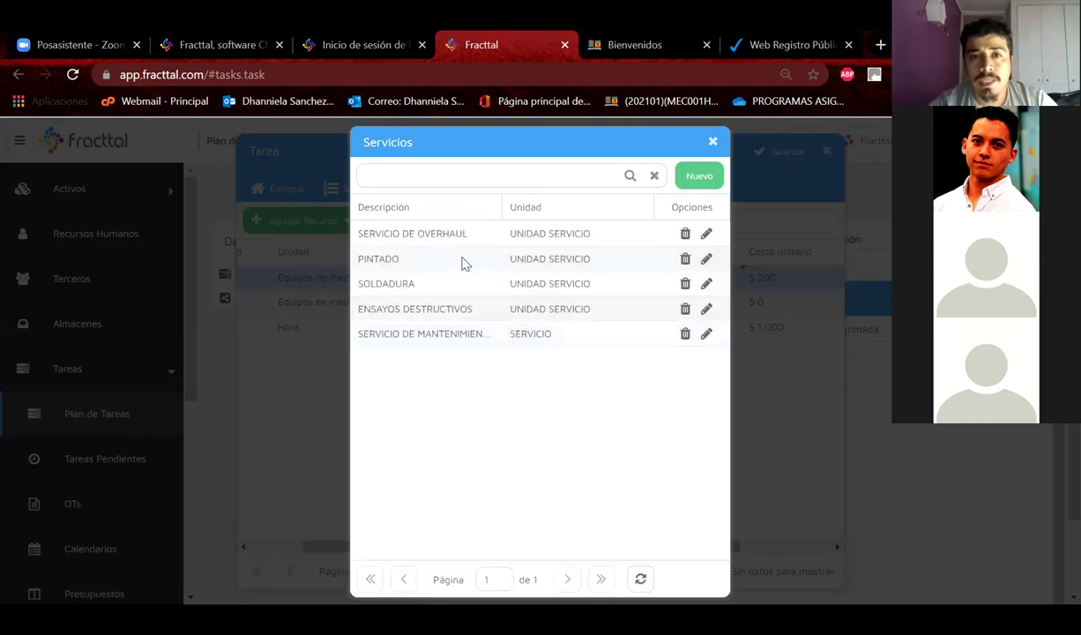
{"action": "left_click", "coordinate": [421, 261]}
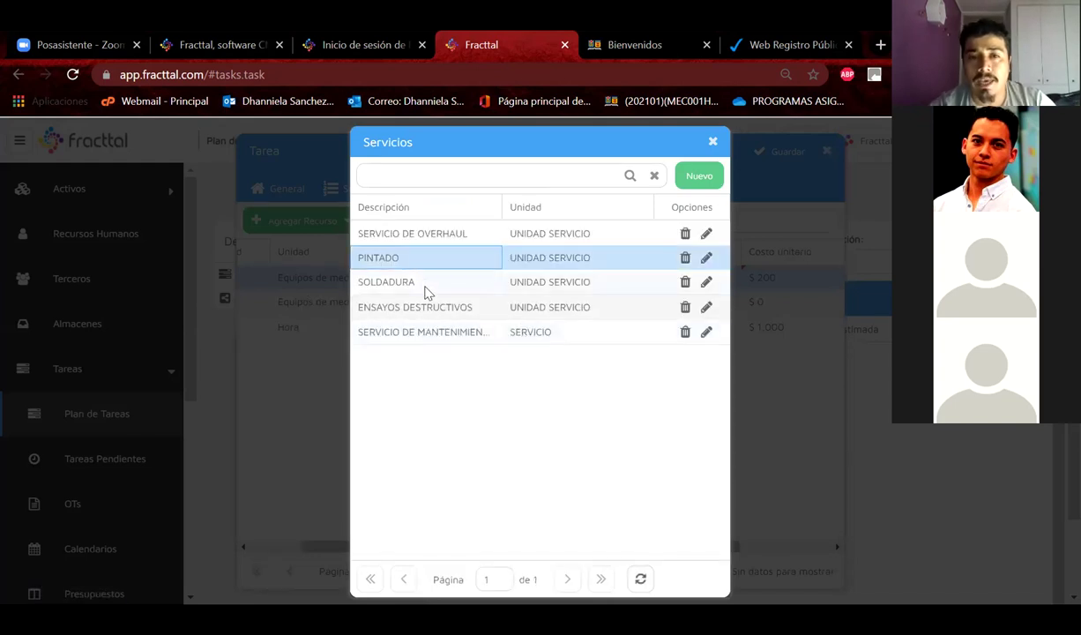
{"action": "left_click", "coordinate": [424, 288]}
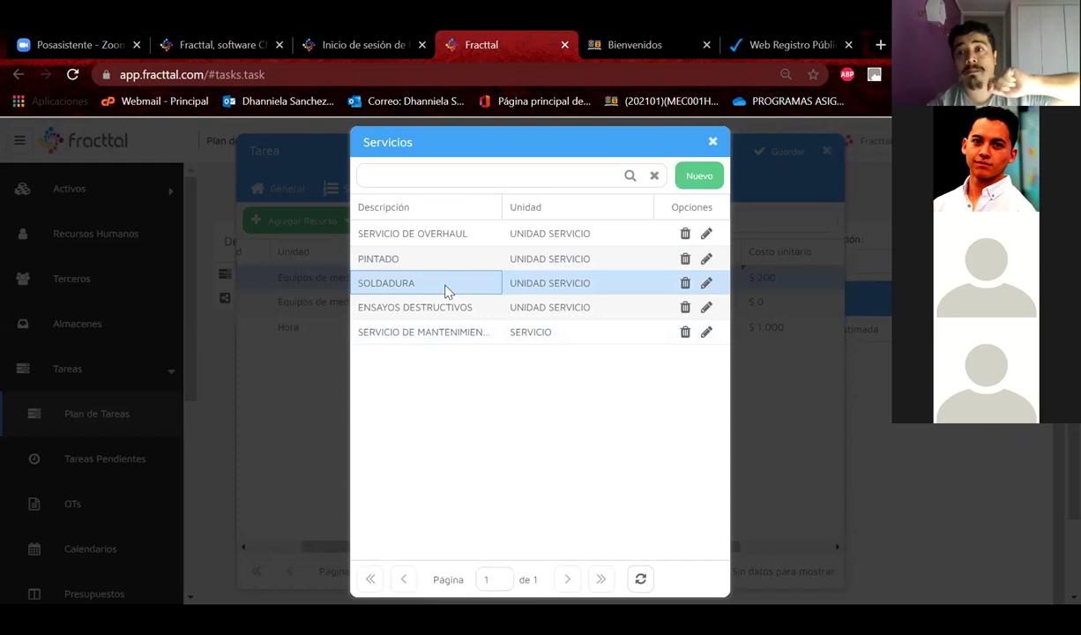
{"action": "left_click", "coordinate": [713, 142]}
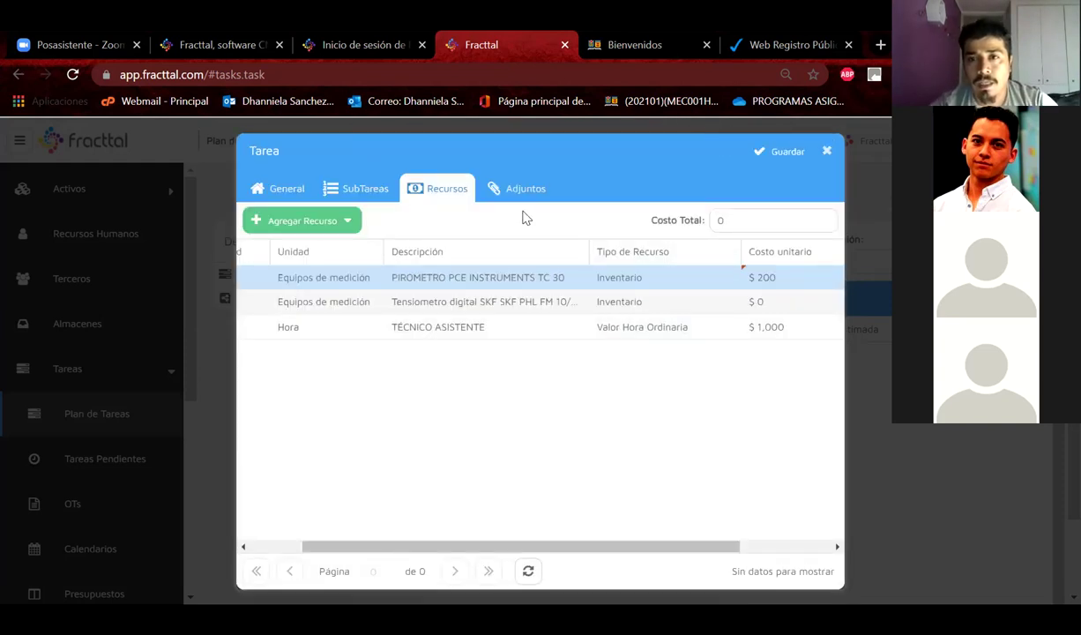
{"action": "scroll", "coordinate": [559, 347], "scroll_direction": "right", "scroll_amount": 3}
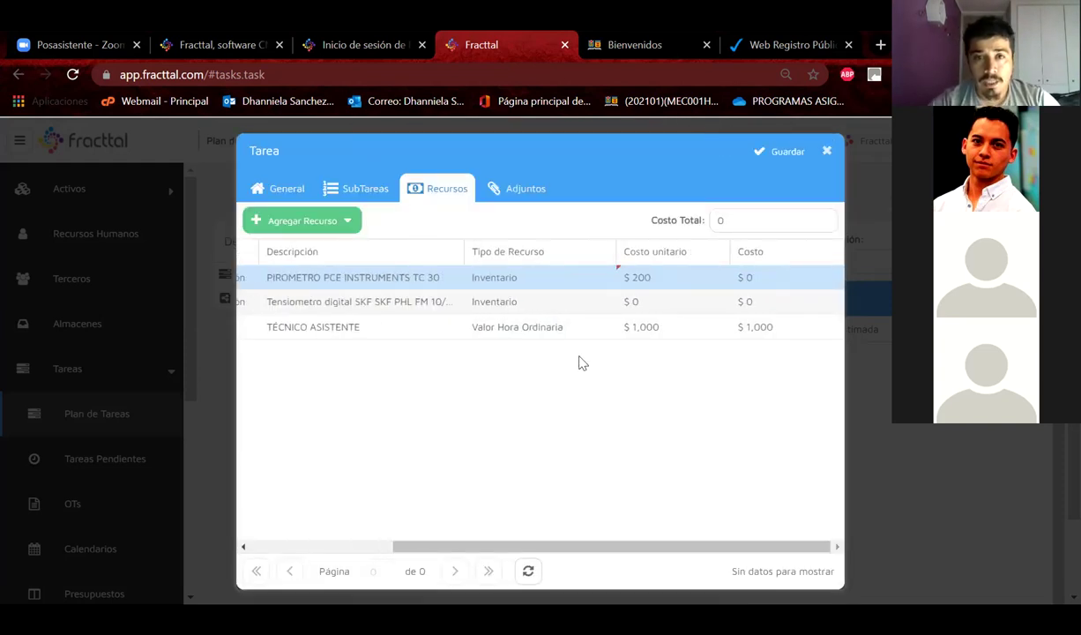
- Check the attachments, general data and subtasks of the LIMPIEZA SEMANAL task, and save it to the Fresadora plan
{"action": "left_click", "coordinate": [512, 198]}
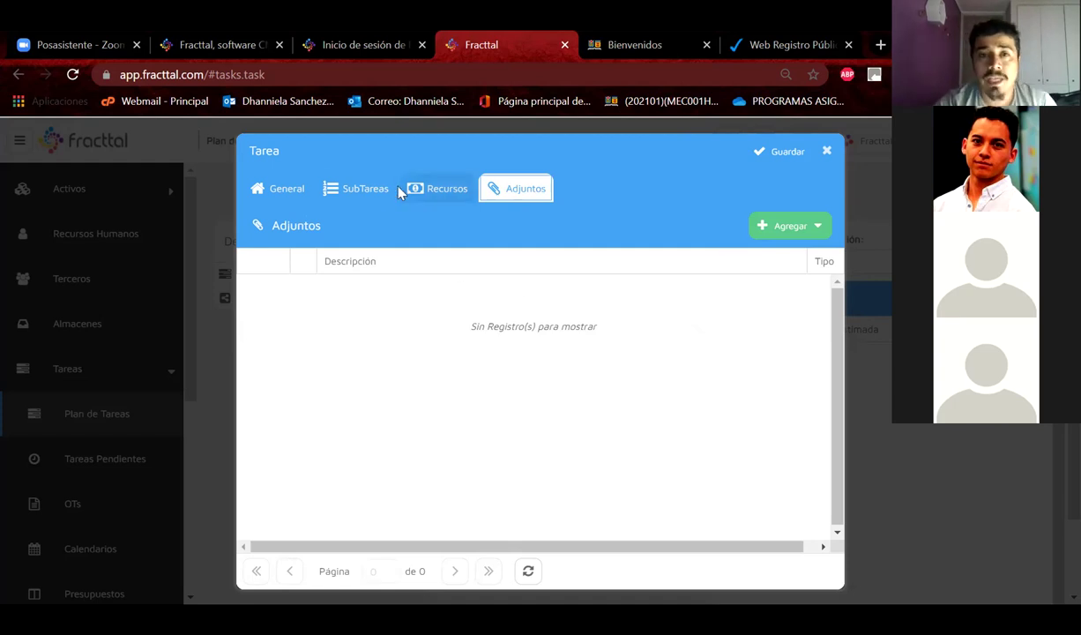
{"action": "left_click", "coordinate": [284, 190]}
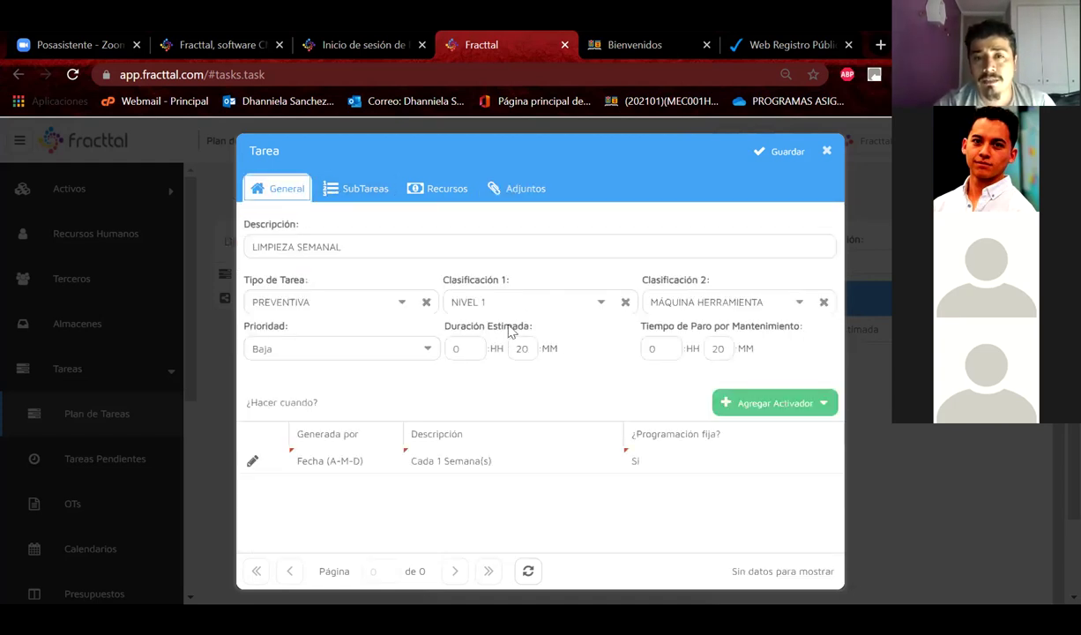
{"action": "left_click", "coordinate": [346, 191]}
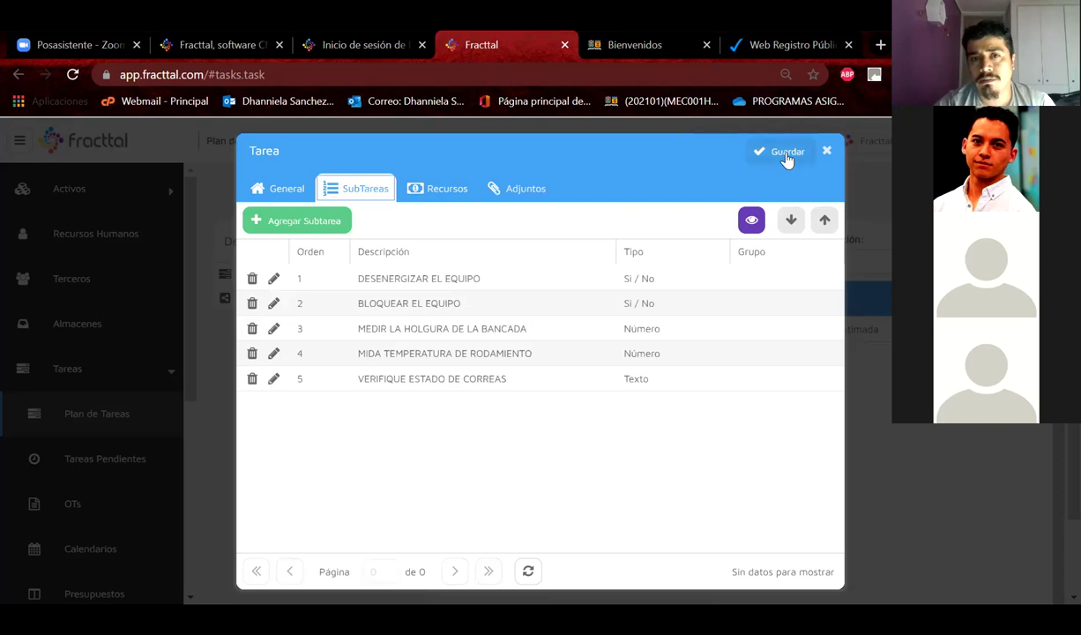
{"action": "left_click", "coordinate": [785, 152]}
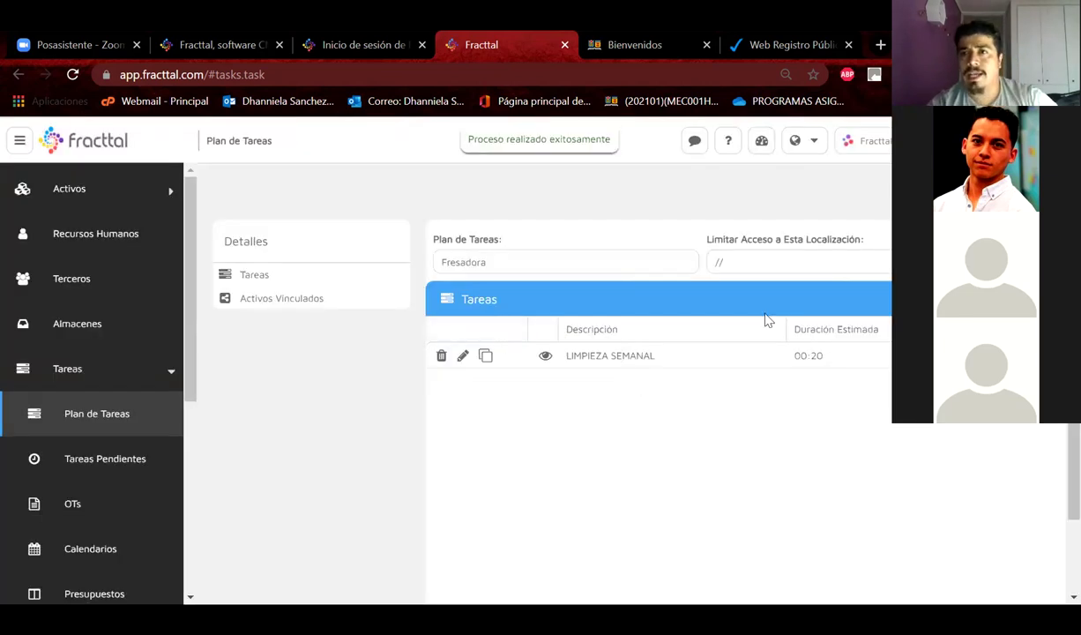
- View the saved LIMPIEZA SEMANAL task, examine its subtasks, iterations, resources and attachments, and close it
{"action": "left_click", "coordinate": [545, 356]}
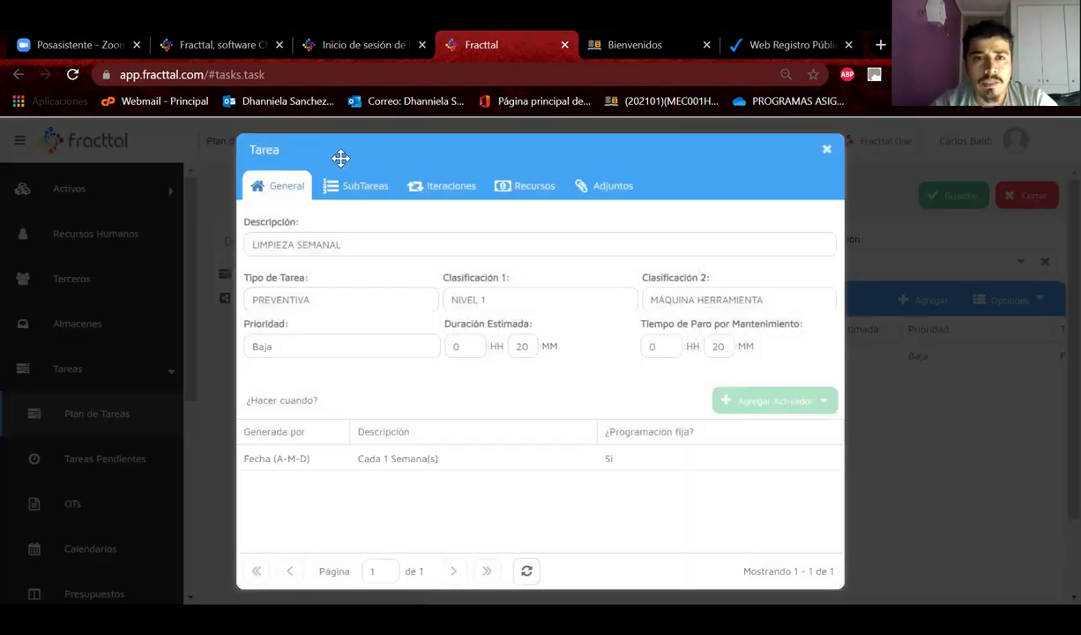
{"action": "left_click", "coordinate": [359, 194]}
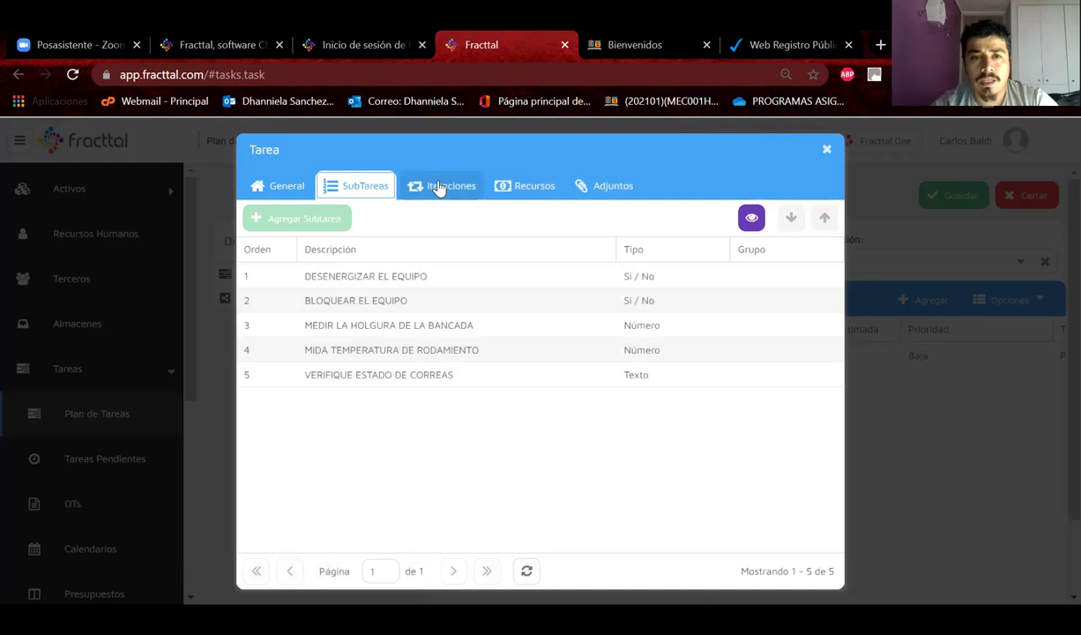
{"action": "left_click", "coordinate": [442, 187]}
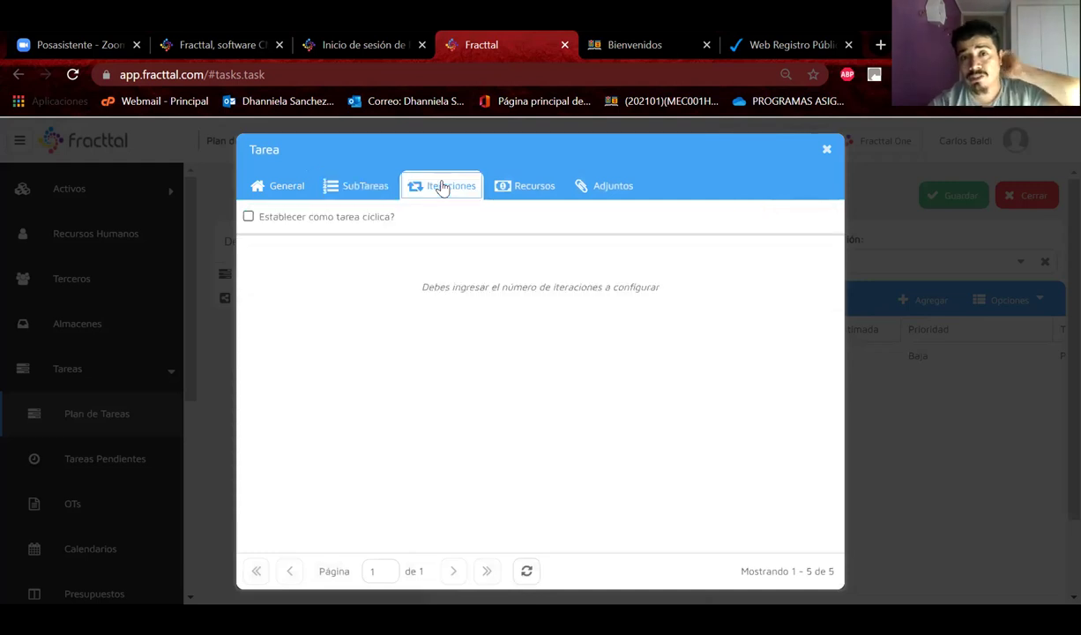
{"action": "left_click", "coordinate": [509, 195]}
{"action": "left_click", "coordinate": [622, 190]}
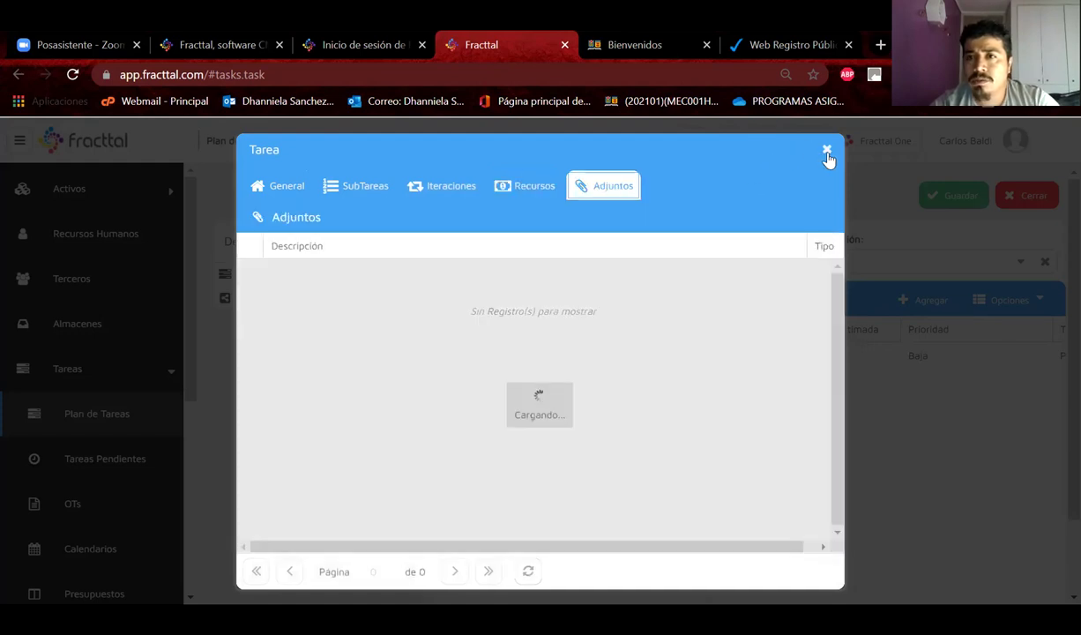
{"action": "left_click", "coordinate": [827, 150]}
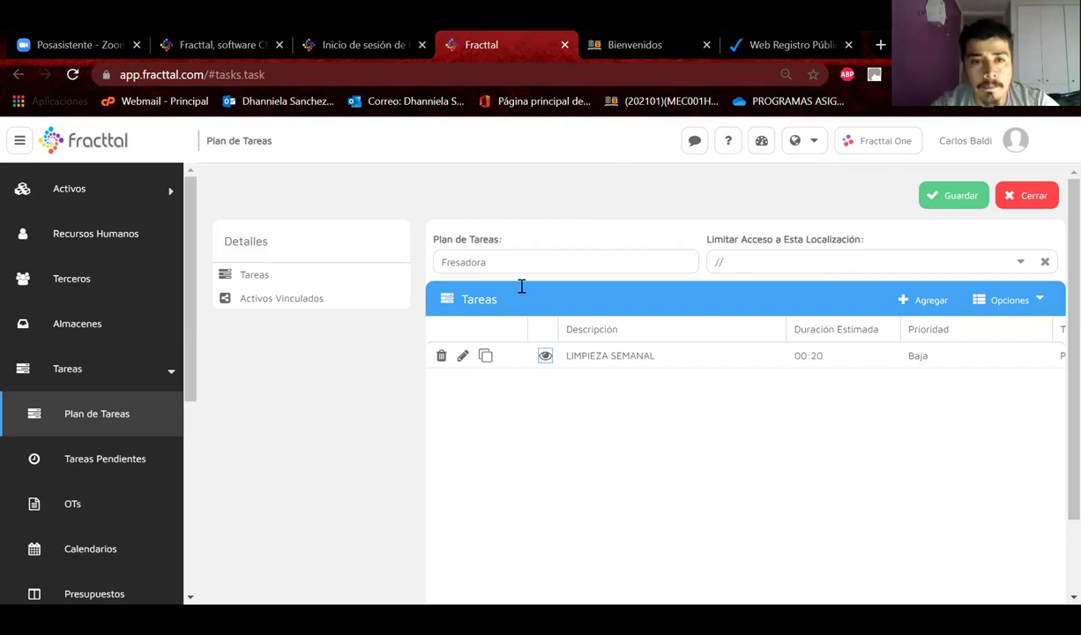
- Open the Fresadora plan's linked assets and search the asset list for FRESADORA to link another asset
{"action": "left_click", "coordinate": [336, 304]}
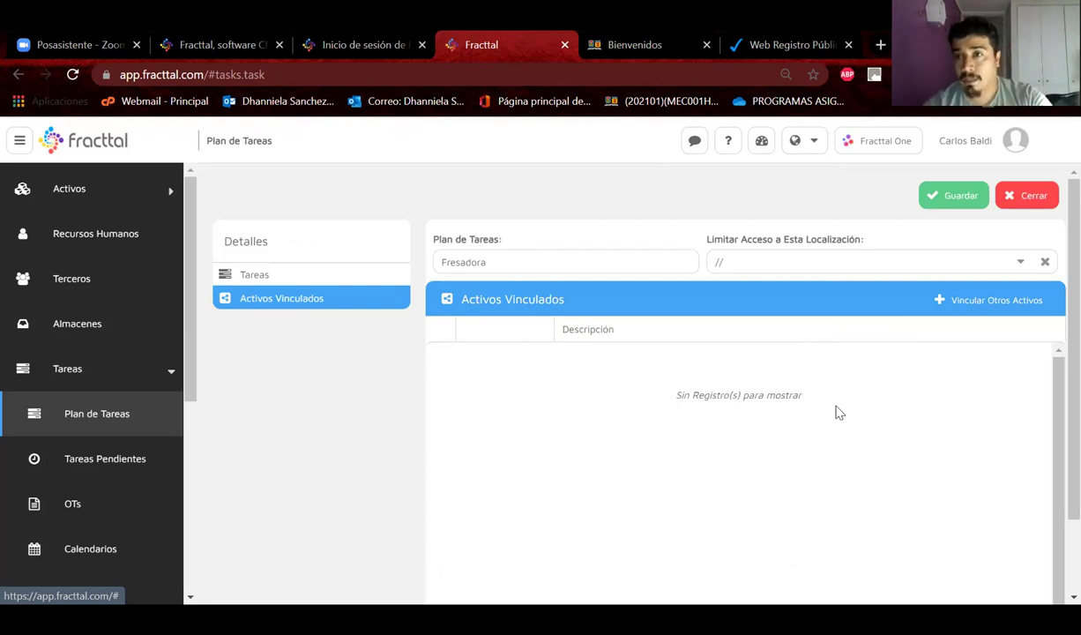
{"action": "right_click", "coordinate": [1002, 304]}
{"action": "key", "text": "Escape"}
{"action": "left_click", "coordinate": [982, 298]}
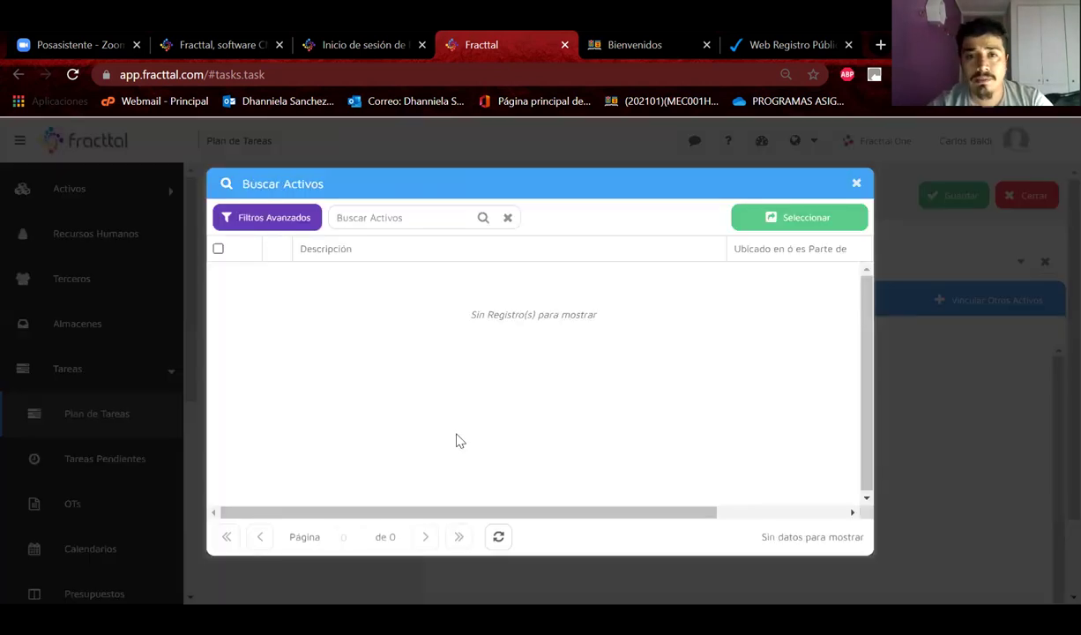
{"action": "type", "text": "FRESADORA"}
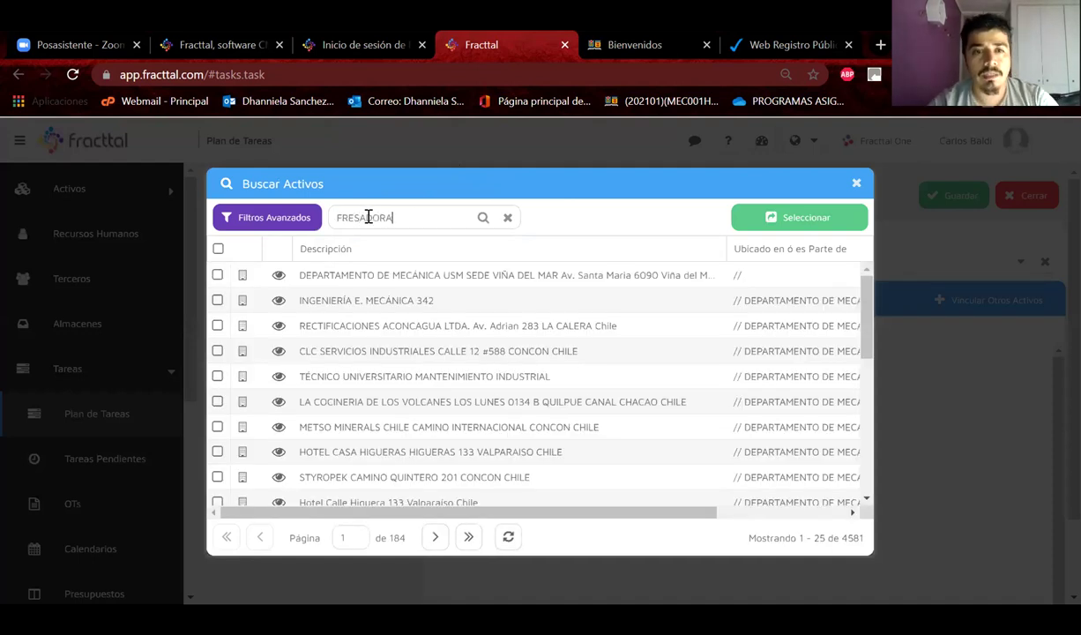
{"action": "key", "text": "Return"}
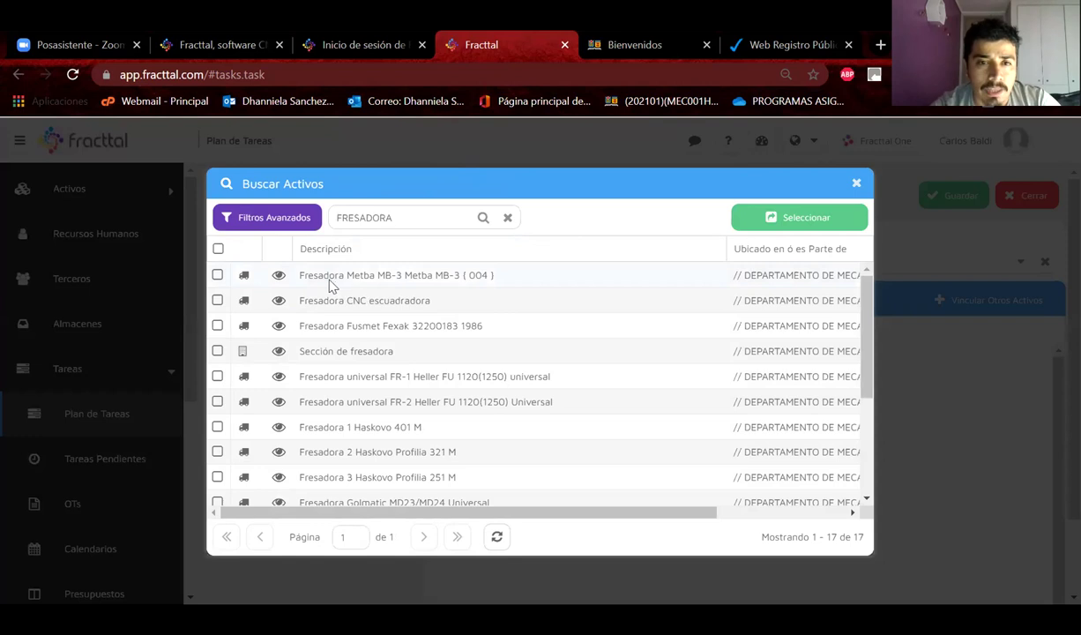
- Choose the Fresadora Metba MB-3 ( 004 ) for linking to the plan, and leave the linking dialog without starting tasks
{"action": "left_click", "coordinate": [333, 284]}
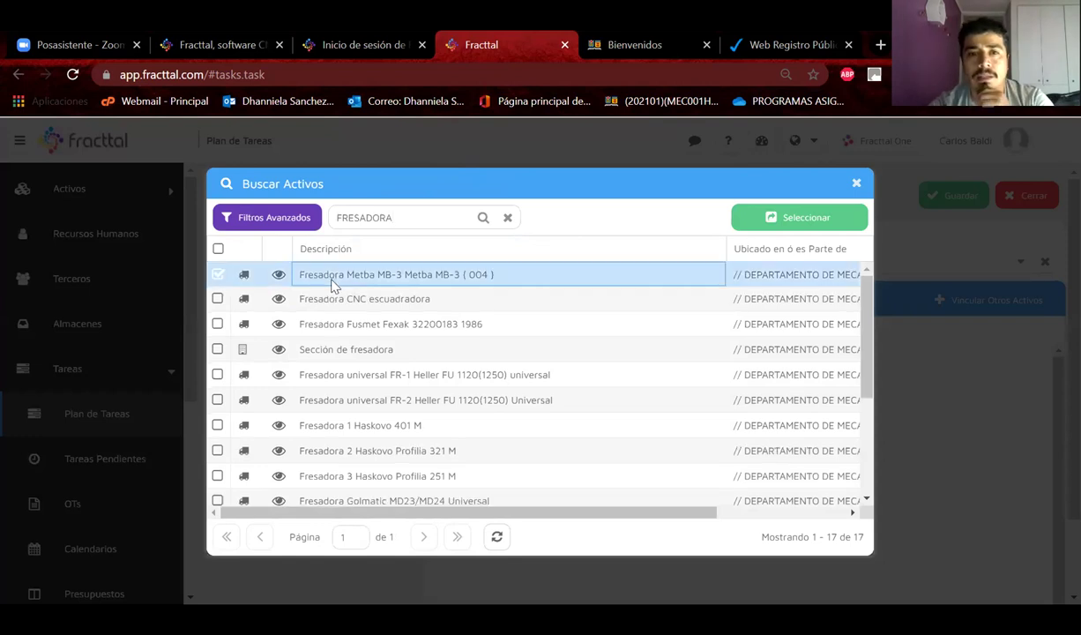
{"action": "double_click", "coordinate": [333, 283]}
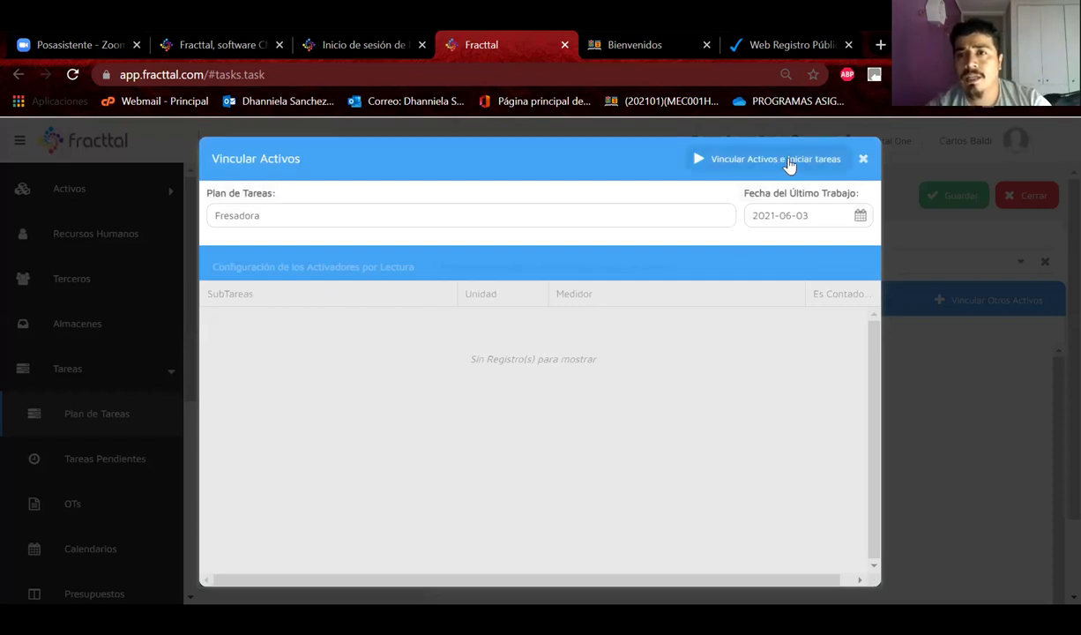
{"action": "left_click", "coordinate": [863, 151]}
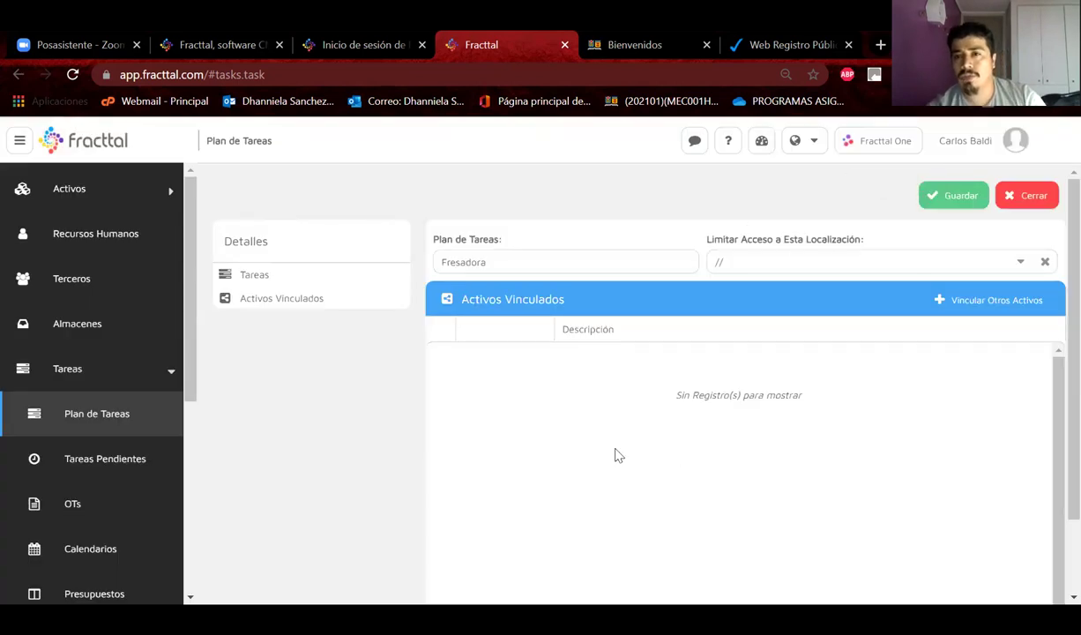